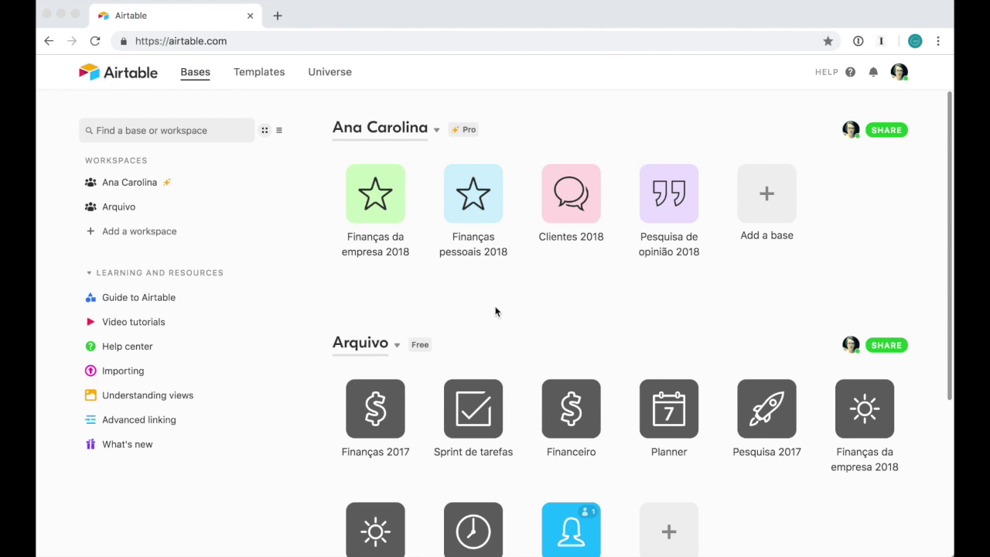
Reload the Airtable bases home page
scroll(495, 312, down, 1)
scroll(495, 311, up, 1)
click(145, 71)
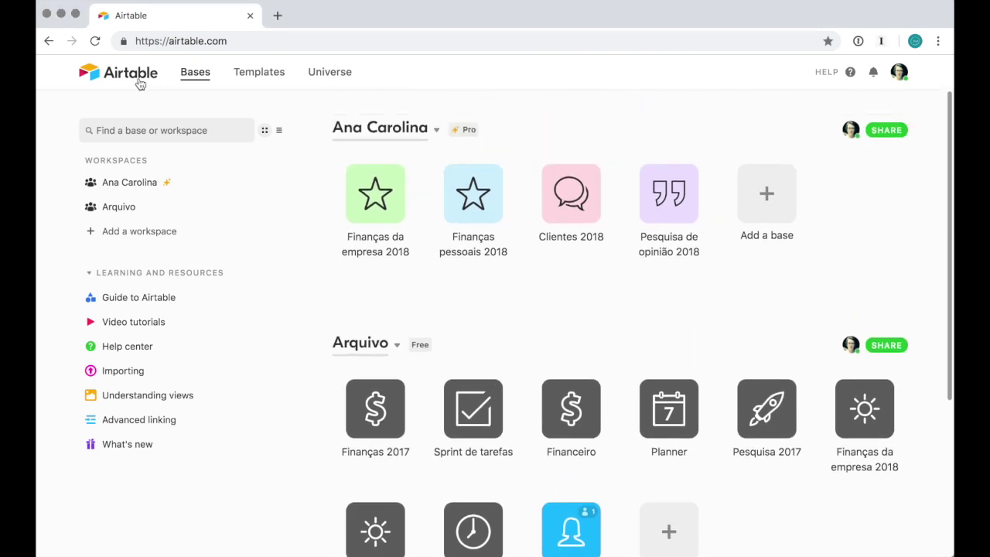
click(140, 83)
View the Airtable video tutorials, then show the options for adding a base
click(157, 333)
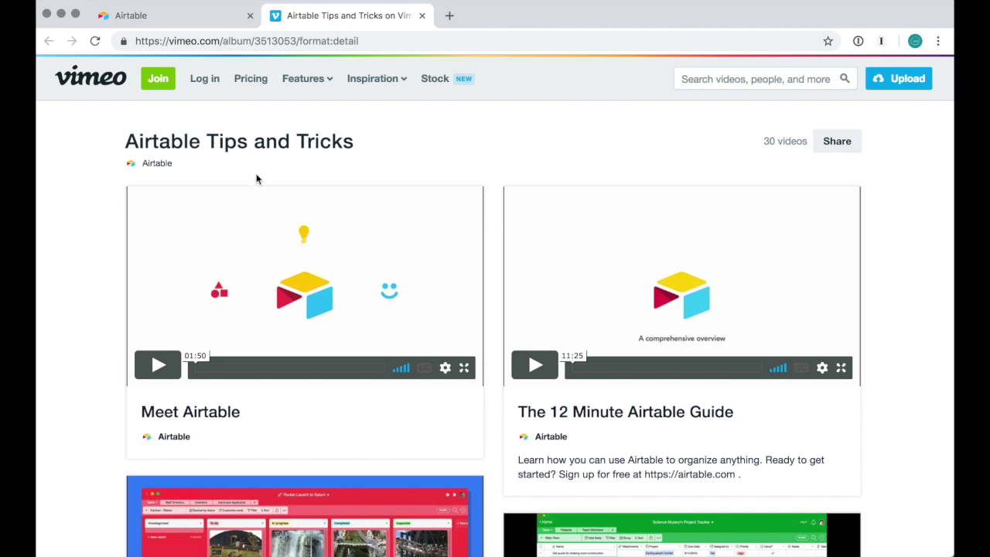
click(423, 15)
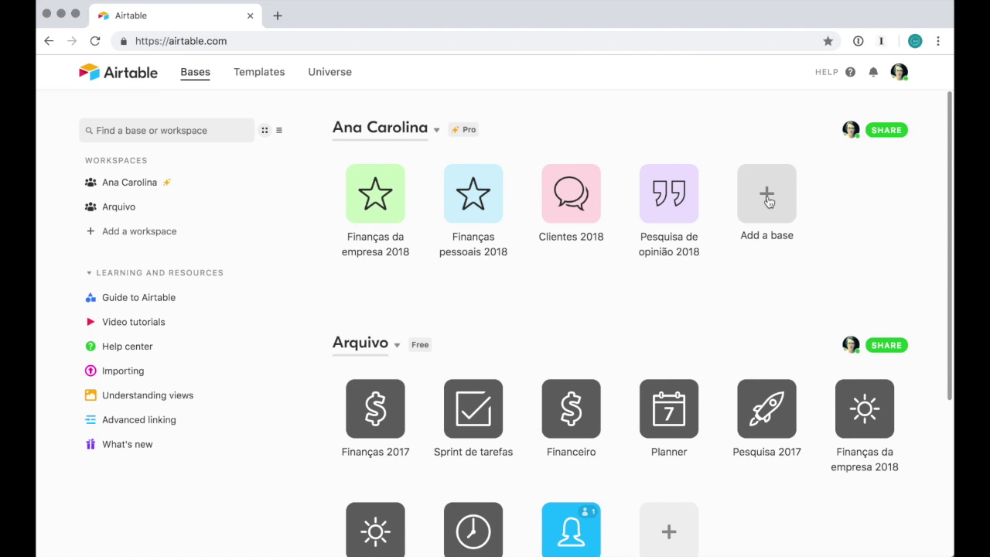
click(769, 202)
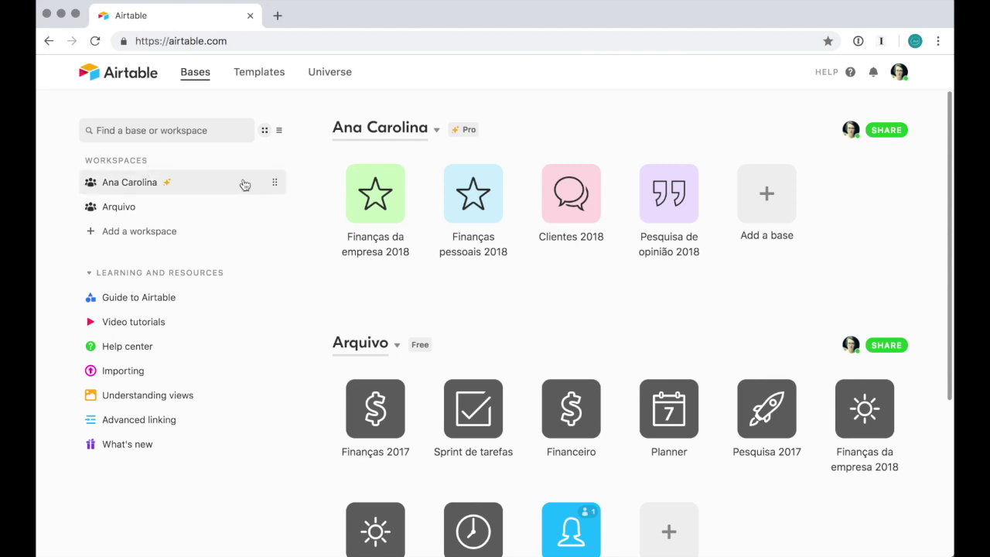
Toggle the bases between list and tile views, then reopen the add-a-base options
click(279, 130)
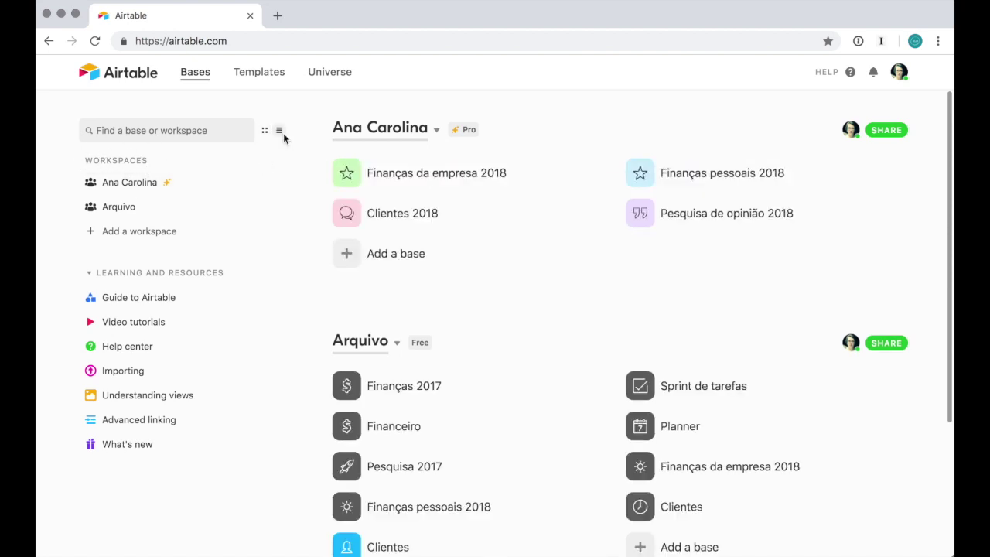
click(263, 135)
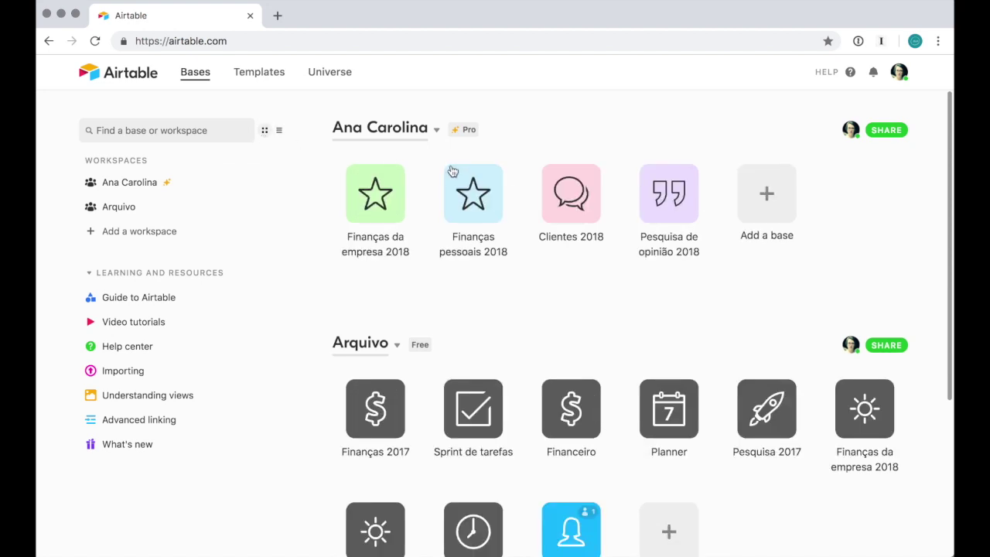
mouse_move(468, 138)
scroll(591, 349, down, 2)
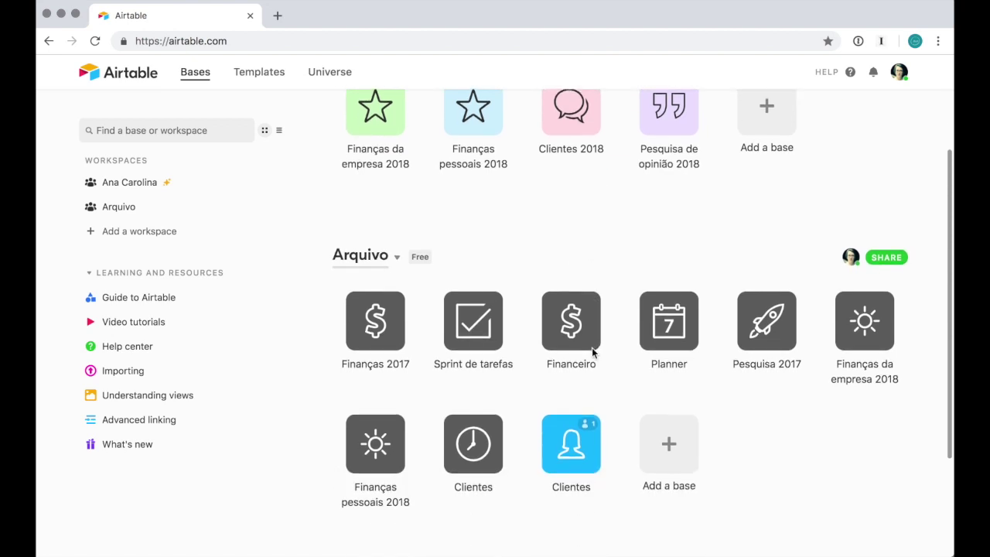
scroll(591, 348, up, 2)
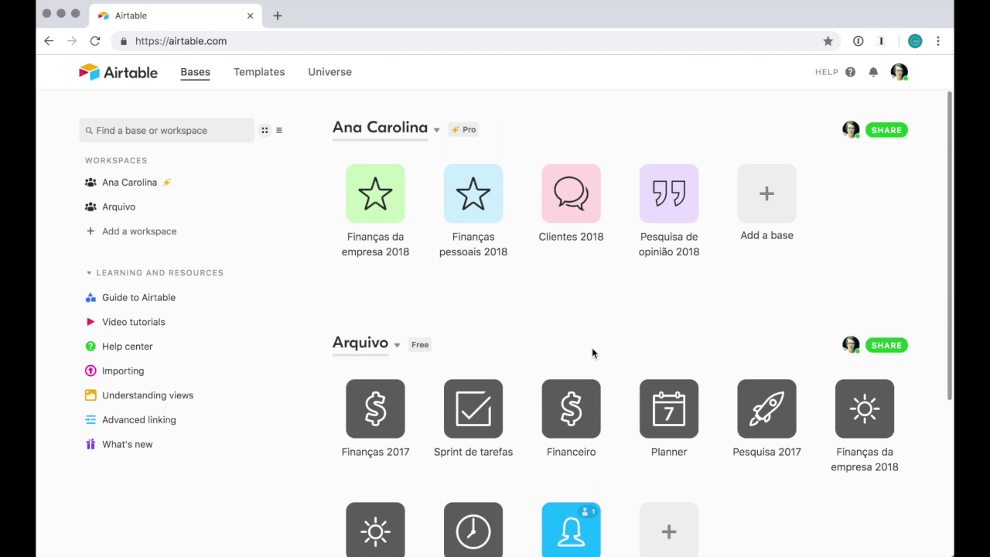
click(757, 213)
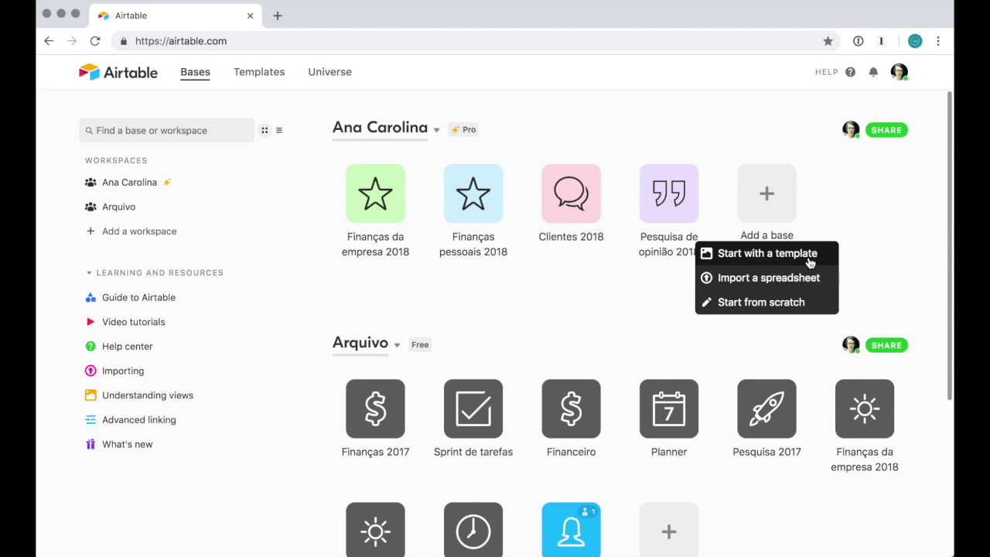
Create a blank base from scratch named 'Teste' and open it
click(797, 302)
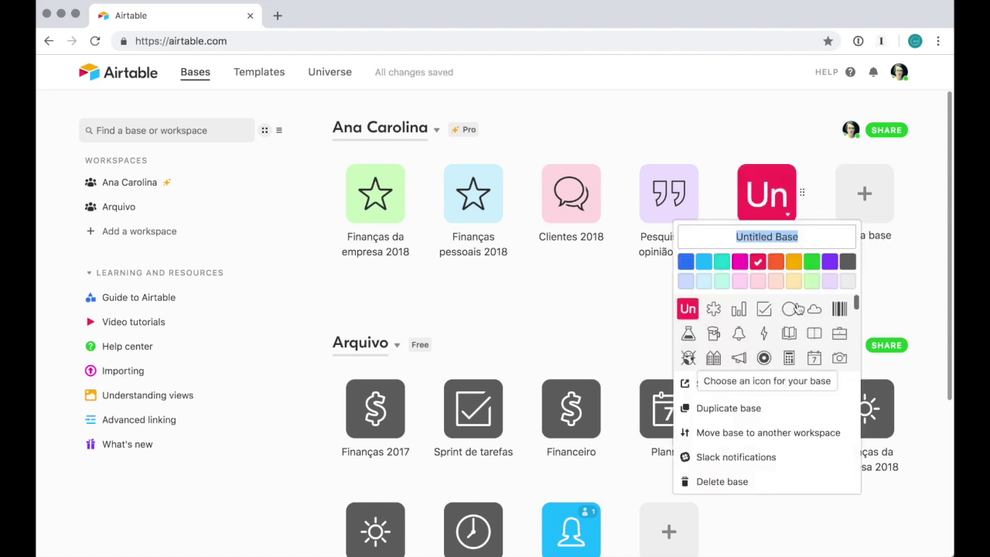
text(Teste)
key(Return)
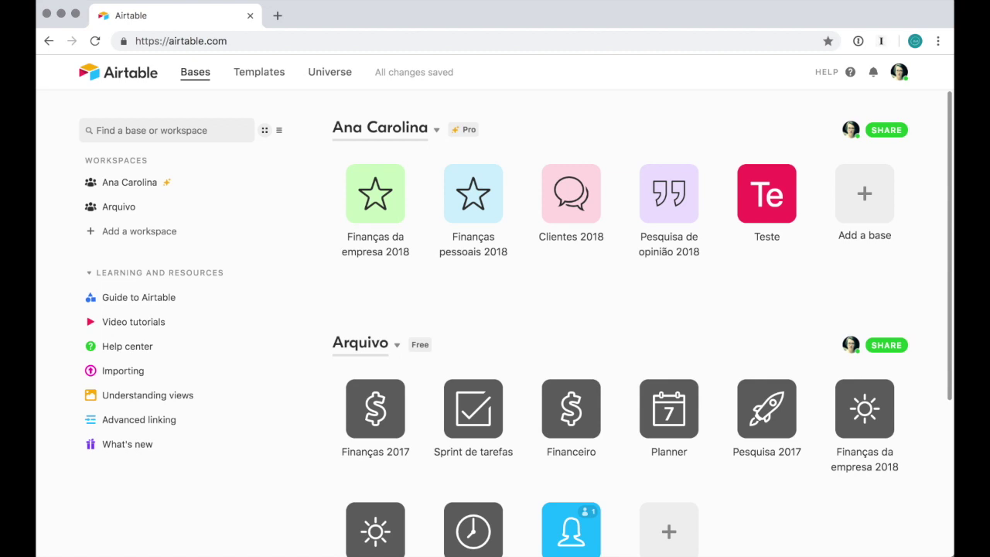
click(769, 207)
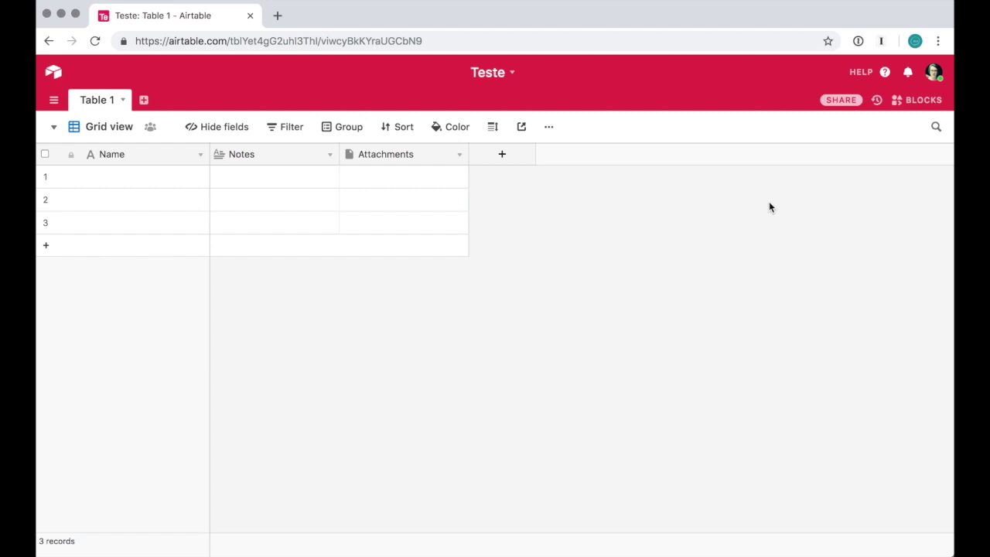
Check the base's table list, which holds only Table 1
click(53, 103)
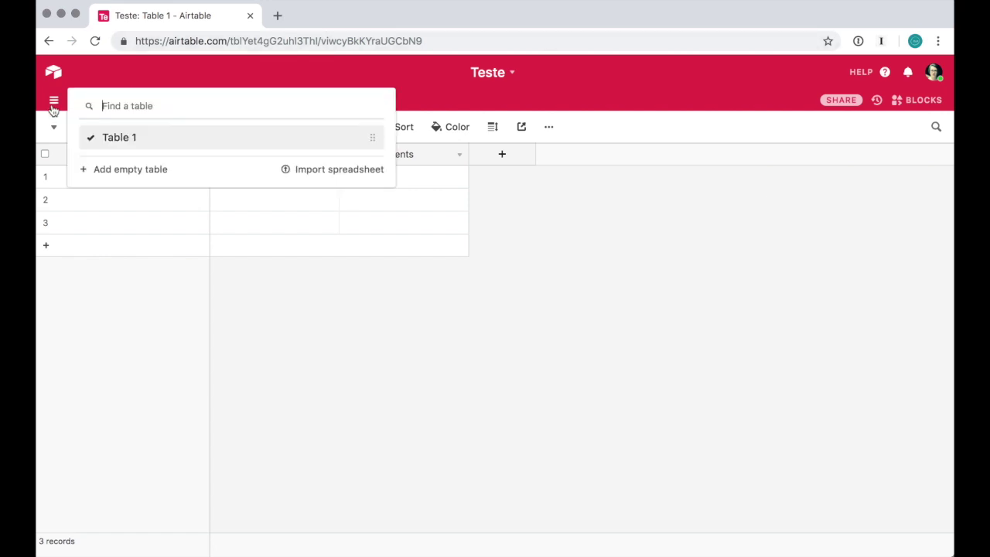
click(455, 386)
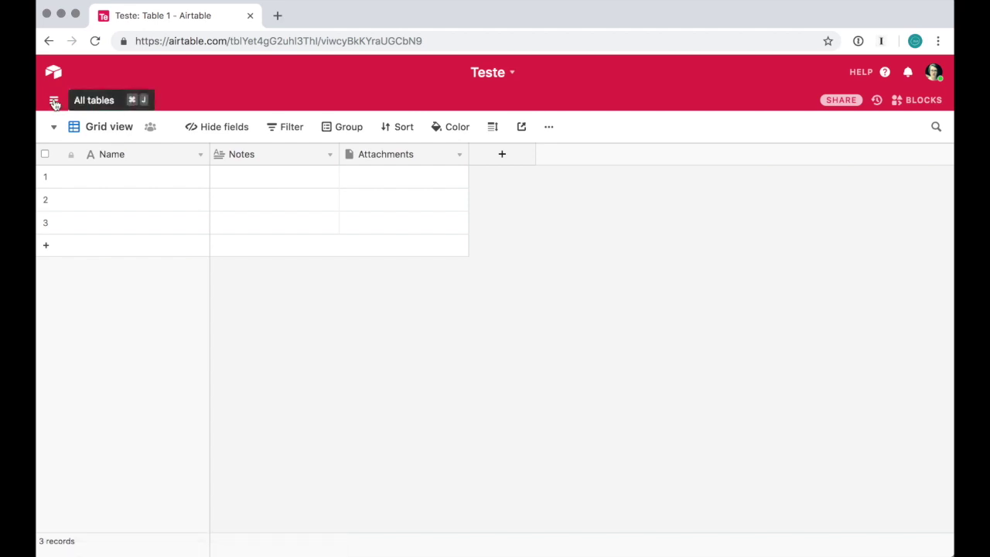
click(54, 102)
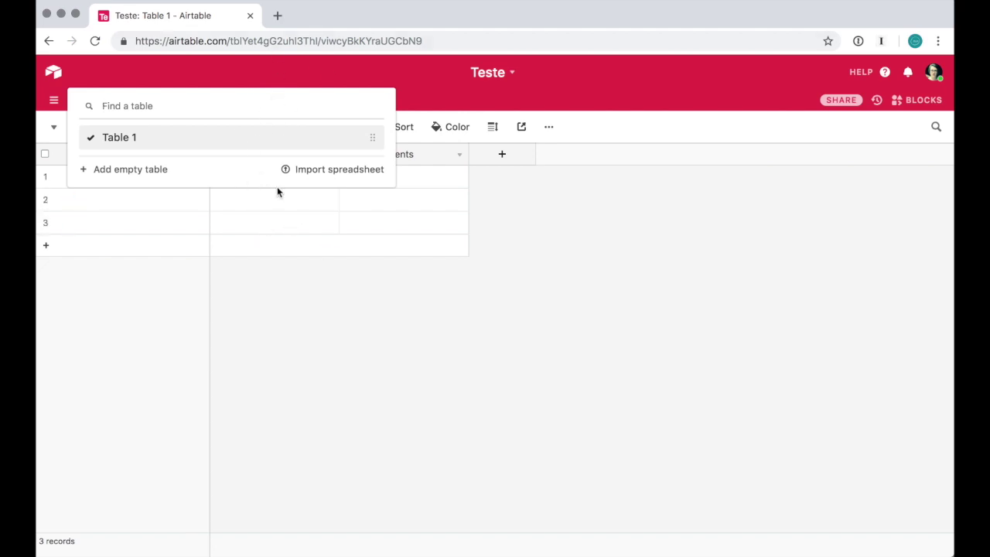
click(501, 393)
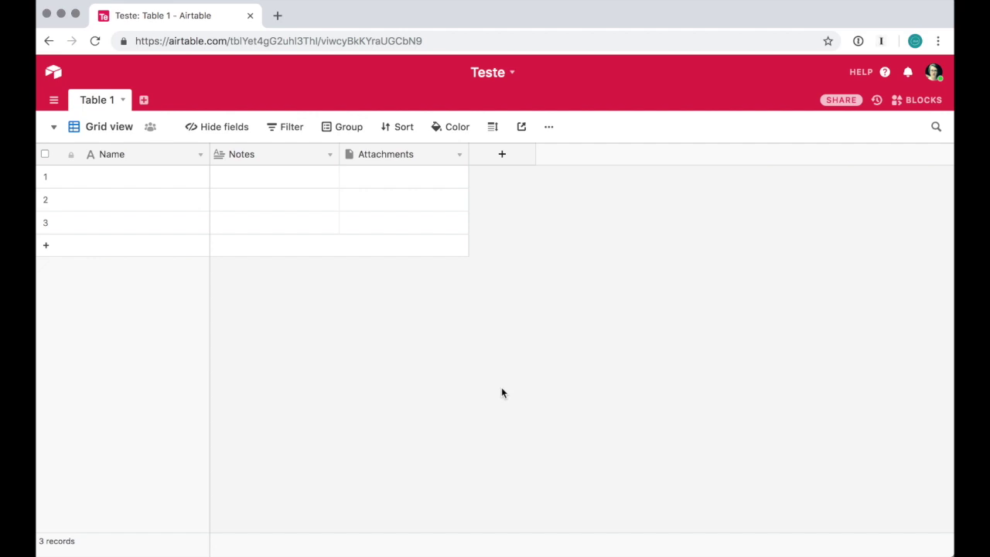
Add three empty tables, Table 2, Table 3 and Table 4, then review the table list
click(146, 101)
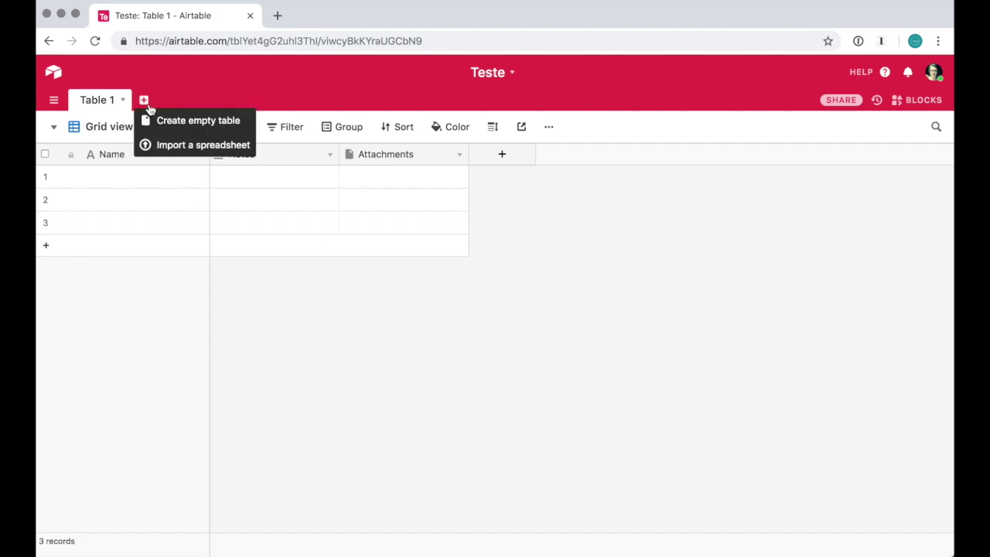
click(194, 123)
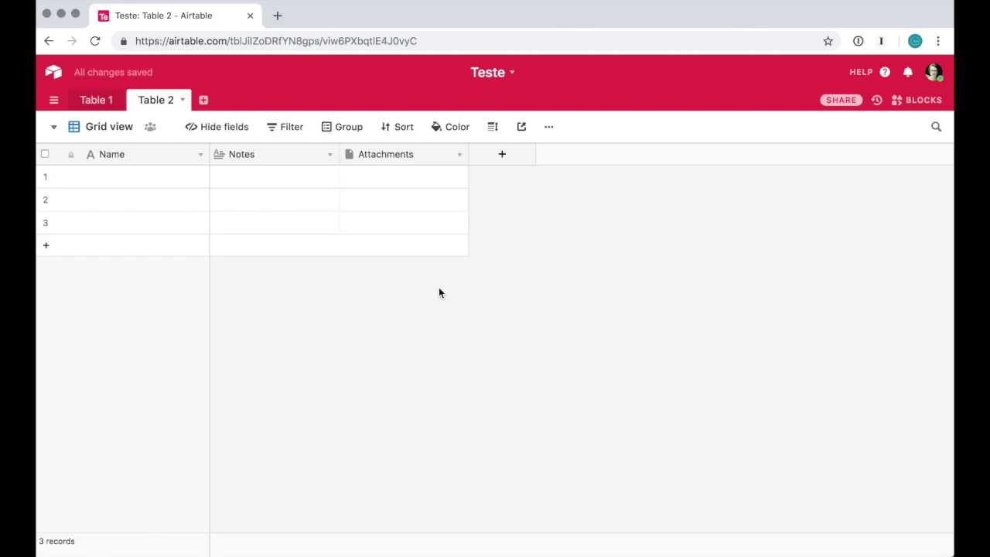
click(205, 100)
click(245, 120)
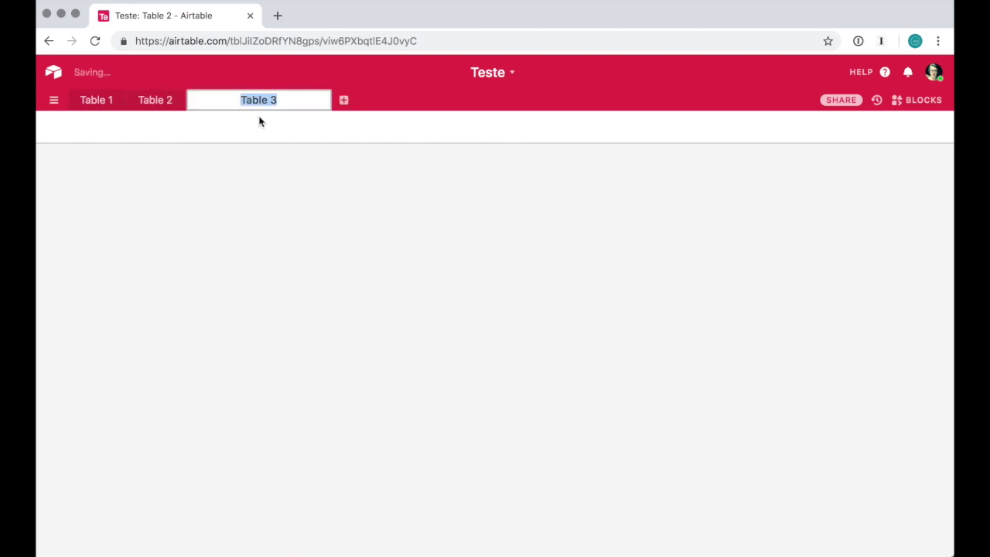
click(262, 100)
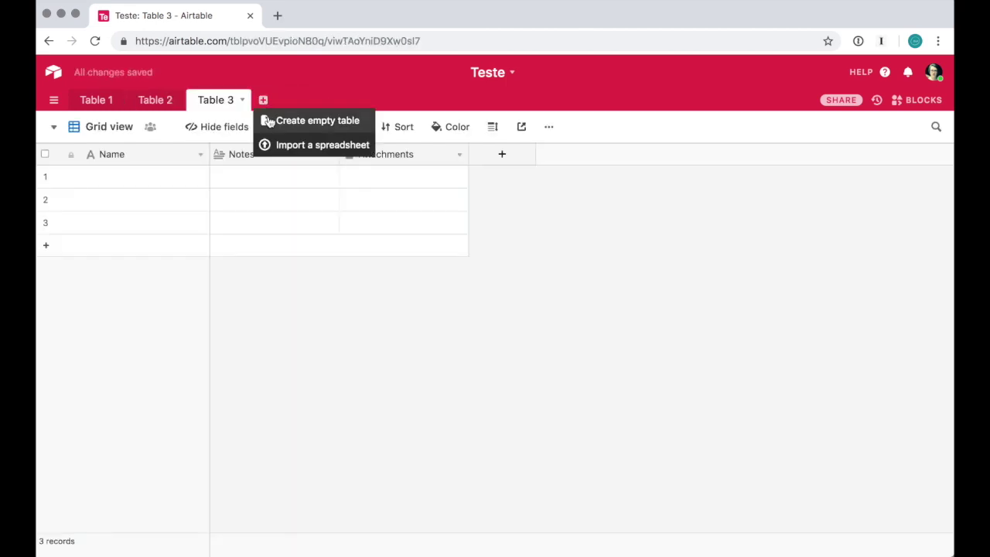
click(298, 120)
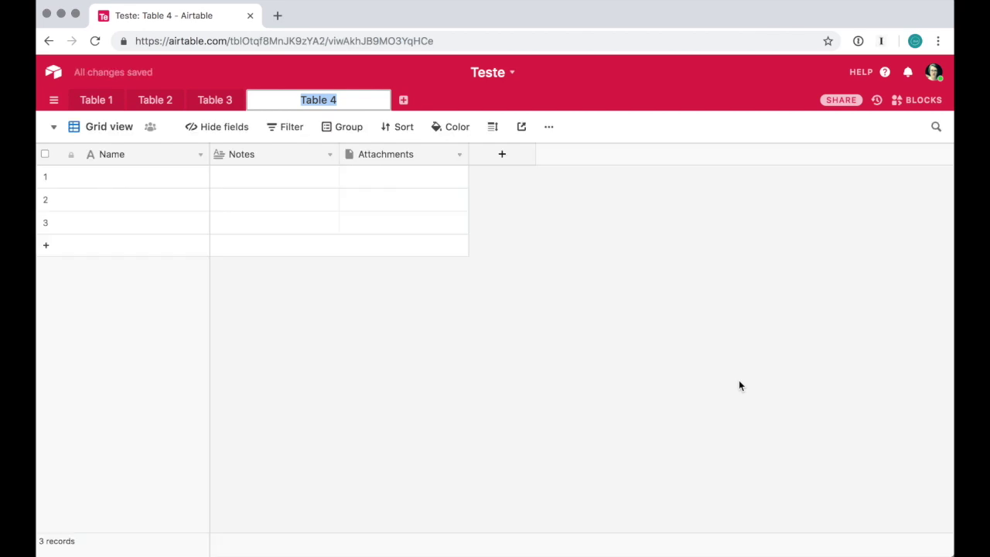
click(54, 101)
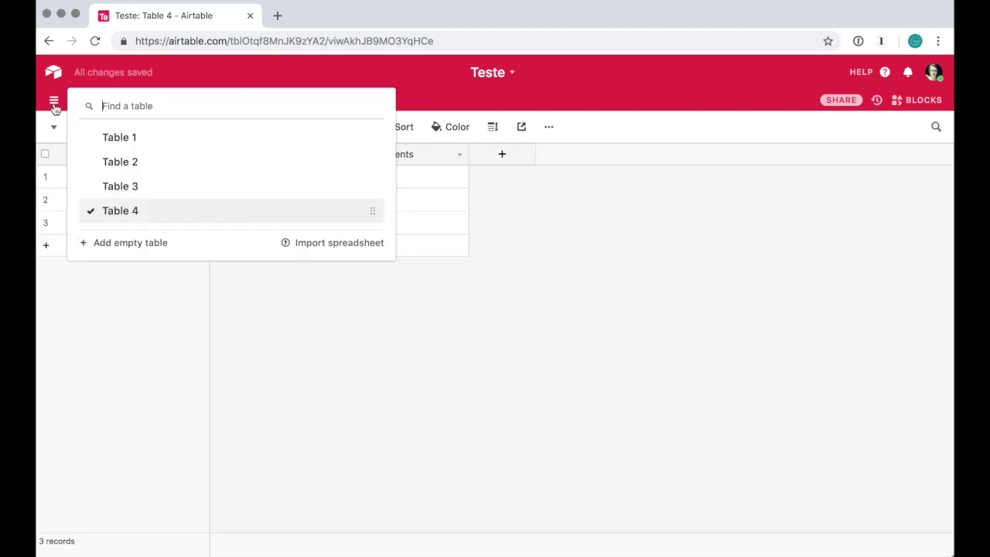
click(373, 341)
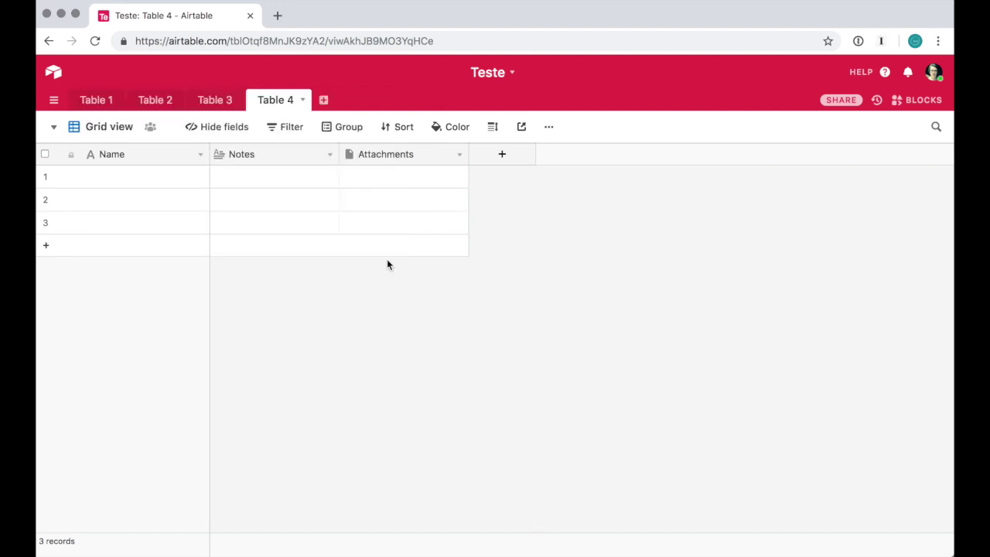
click(513, 75)
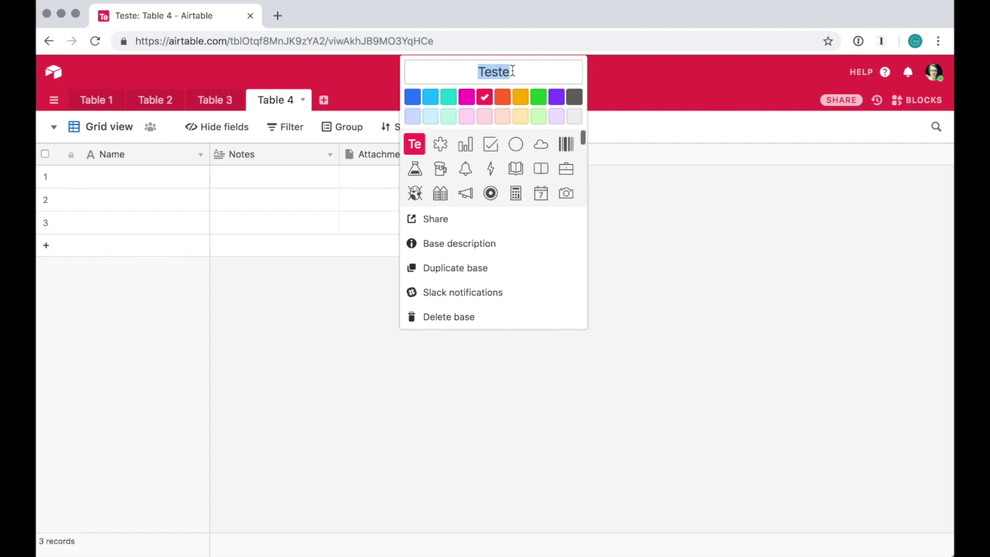
click(530, 79)
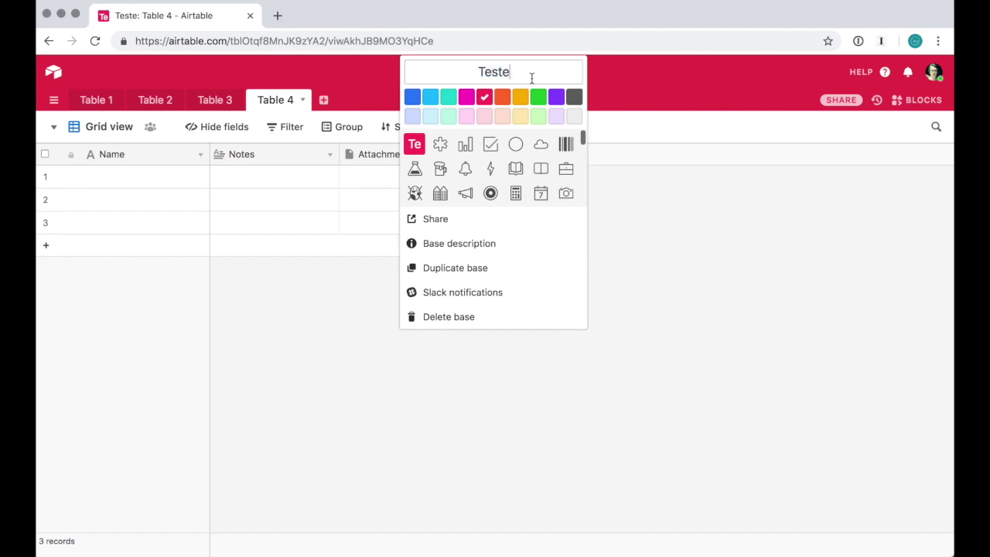
click(520, 117)
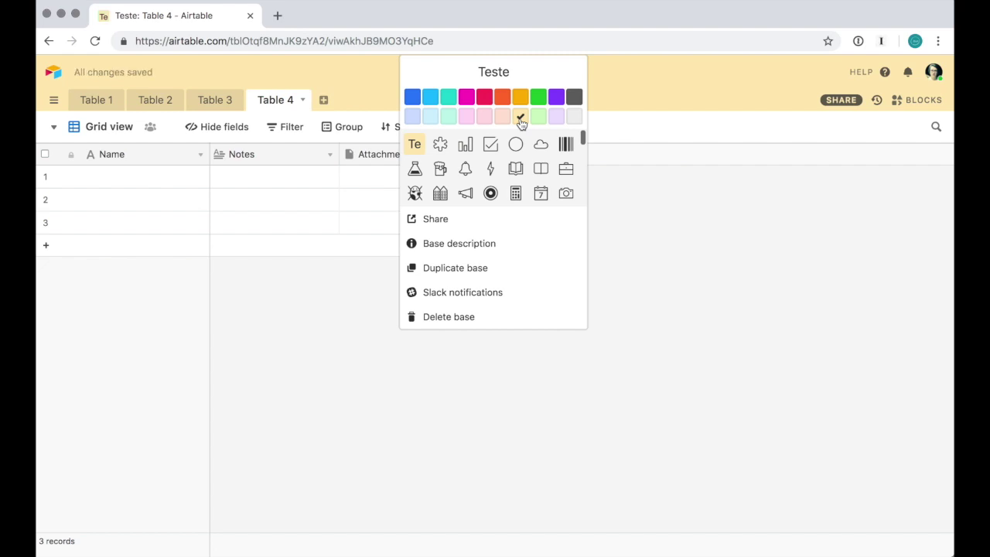
scroll(528, 176, down, 10)
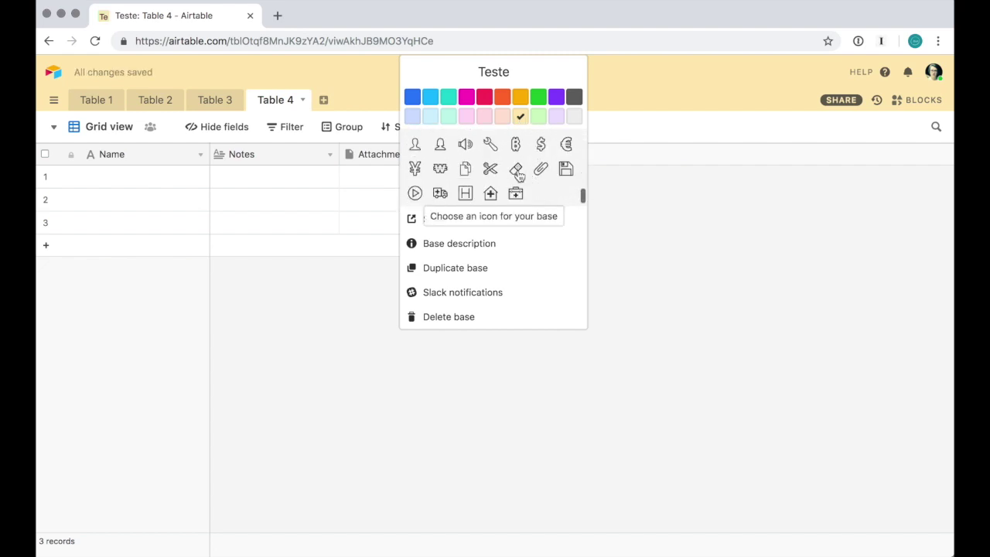
click(517, 170)
click(465, 168)
click(690, 206)
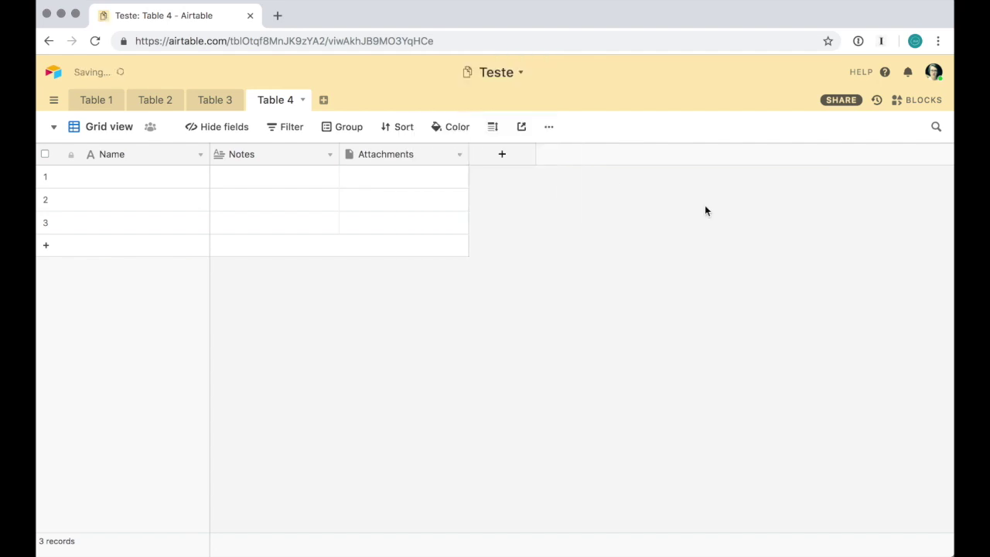
click(523, 72)
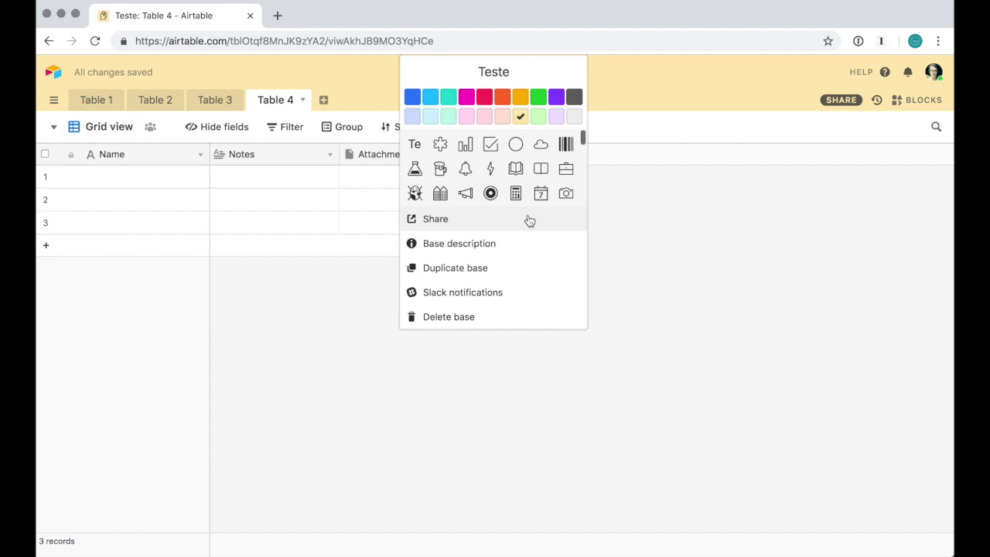
click(532, 243)
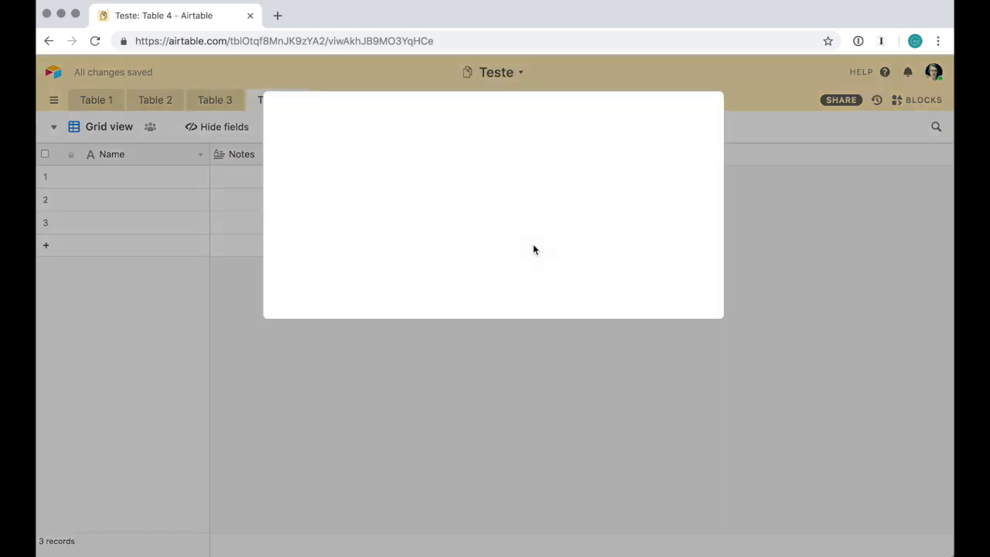
click(455, 184)
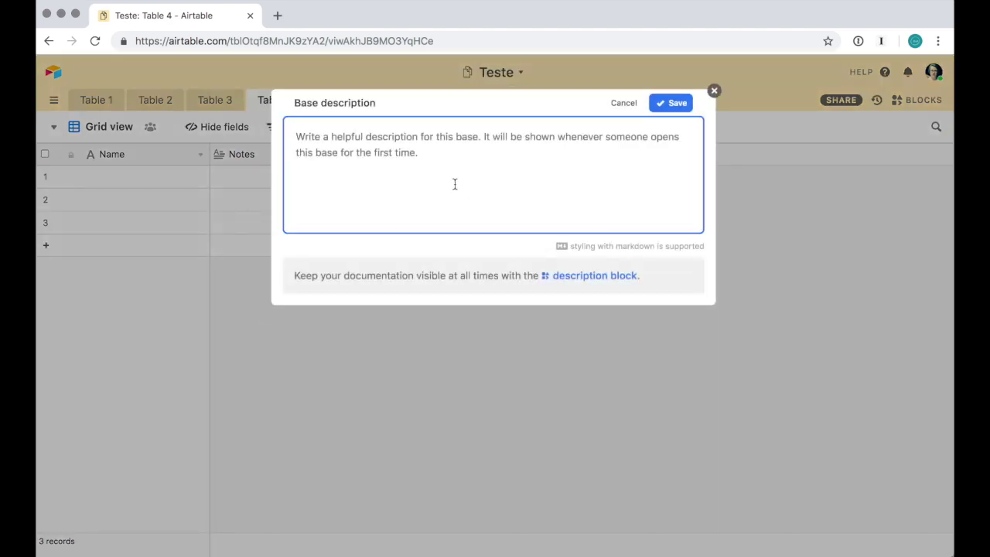
click(714, 91)
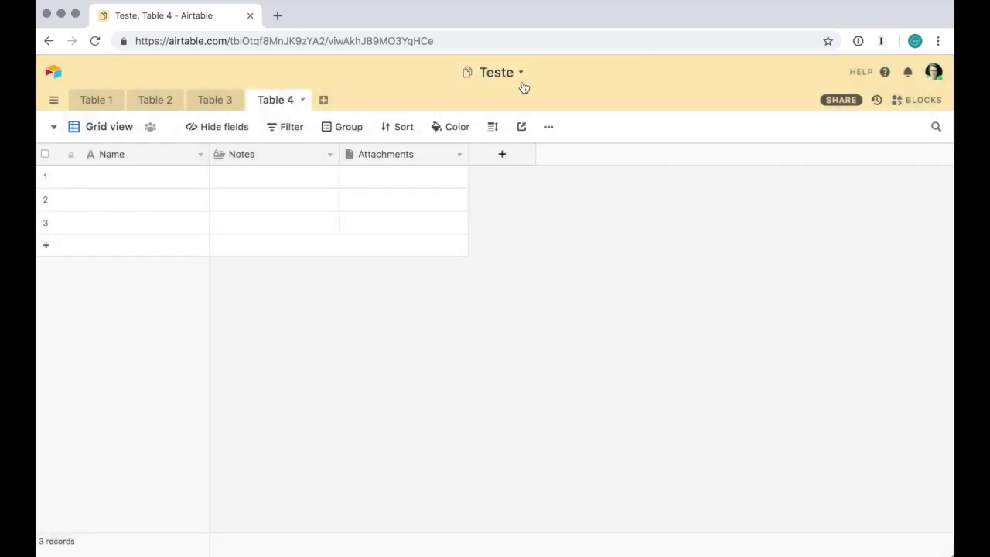
click(522, 75)
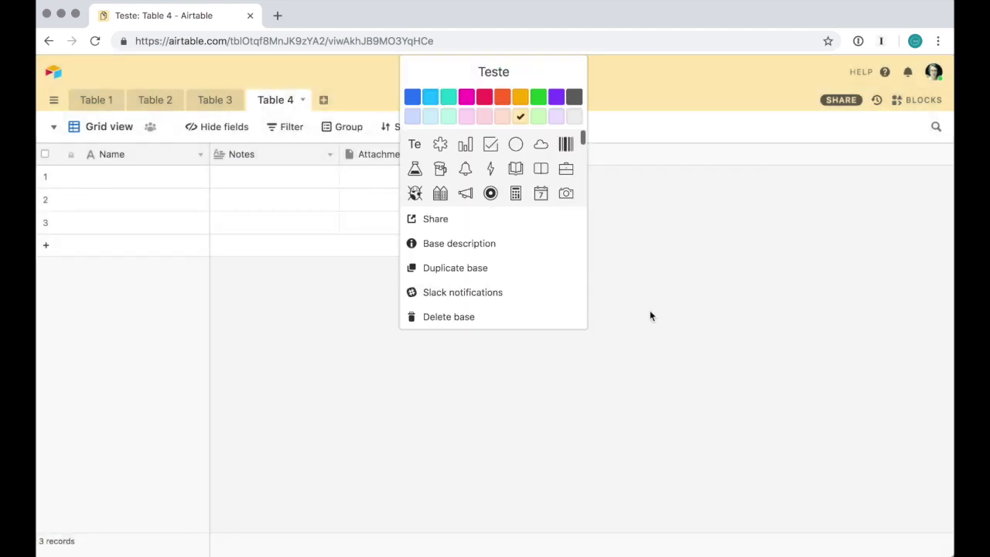
click(649, 312)
click(524, 73)
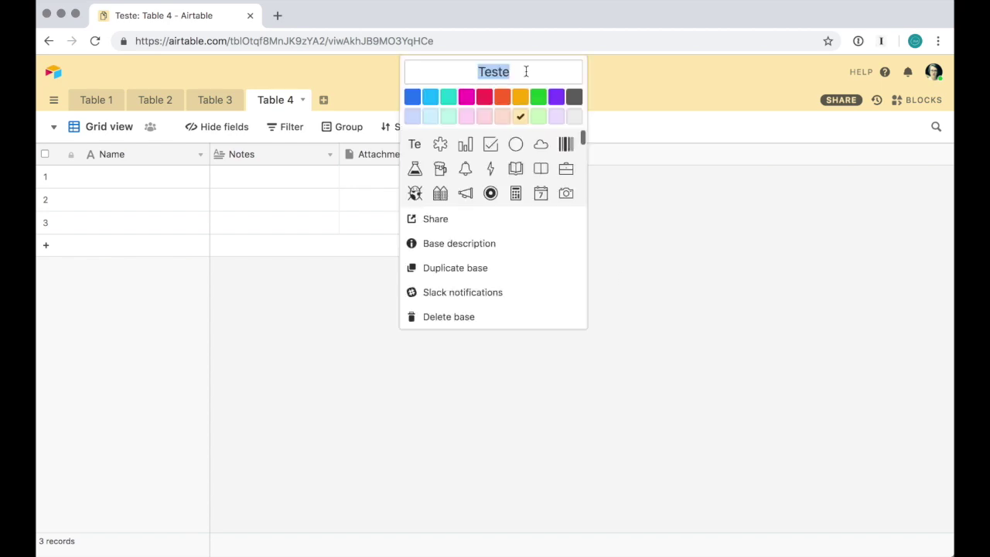
click(646, 346)
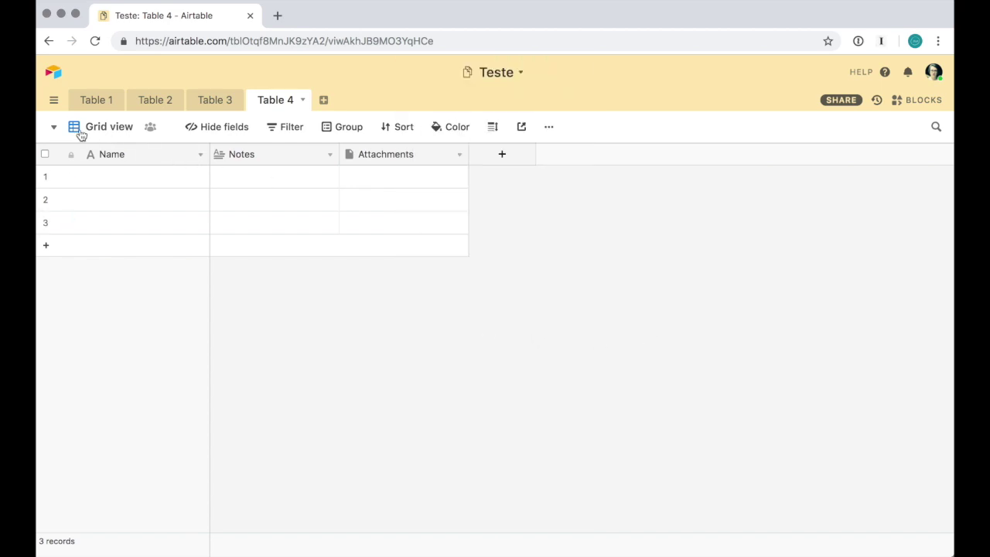
Browse Table 1 through Table 4, return to Table 1, and check its views list
click(86, 105)
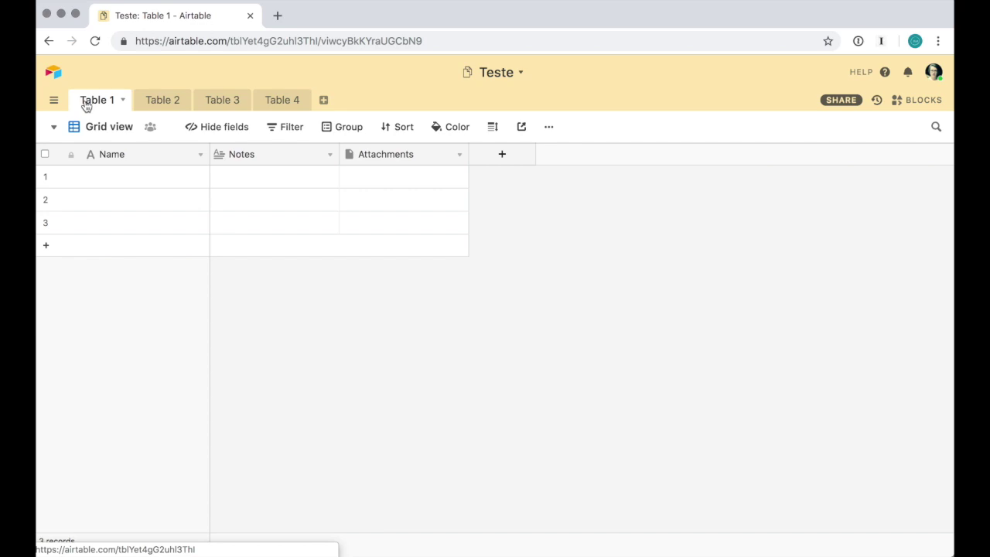
click(148, 101)
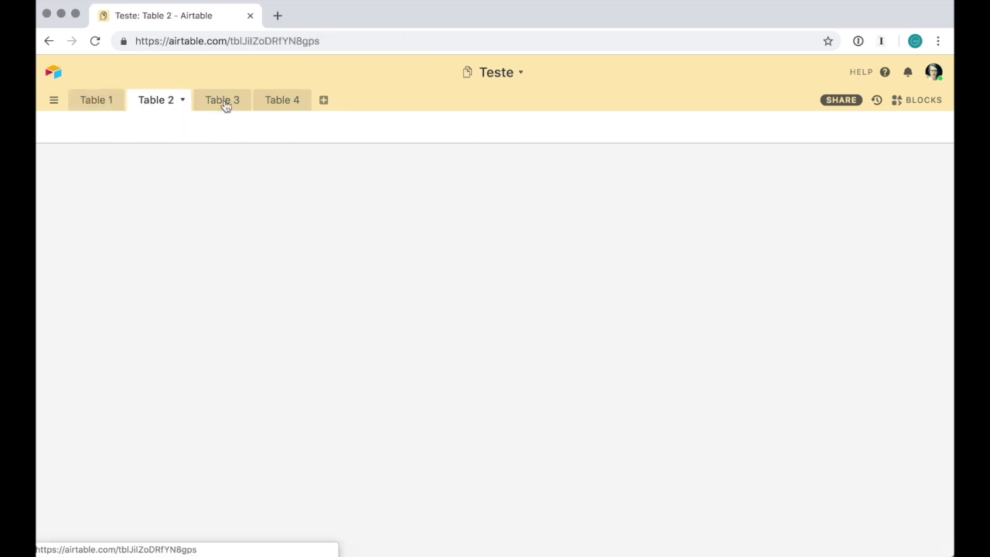
click(223, 103)
click(285, 106)
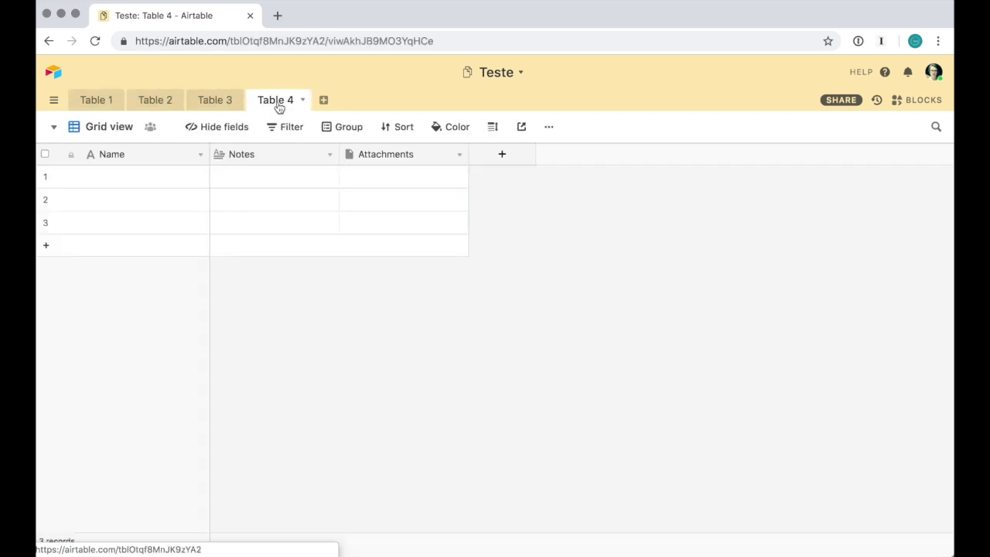
click(111, 101)
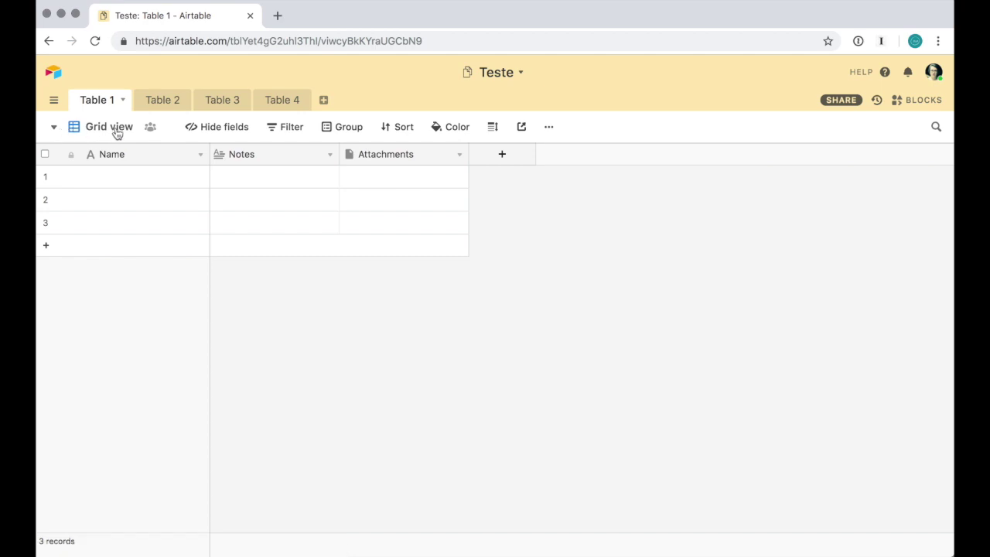
click(54, 130)
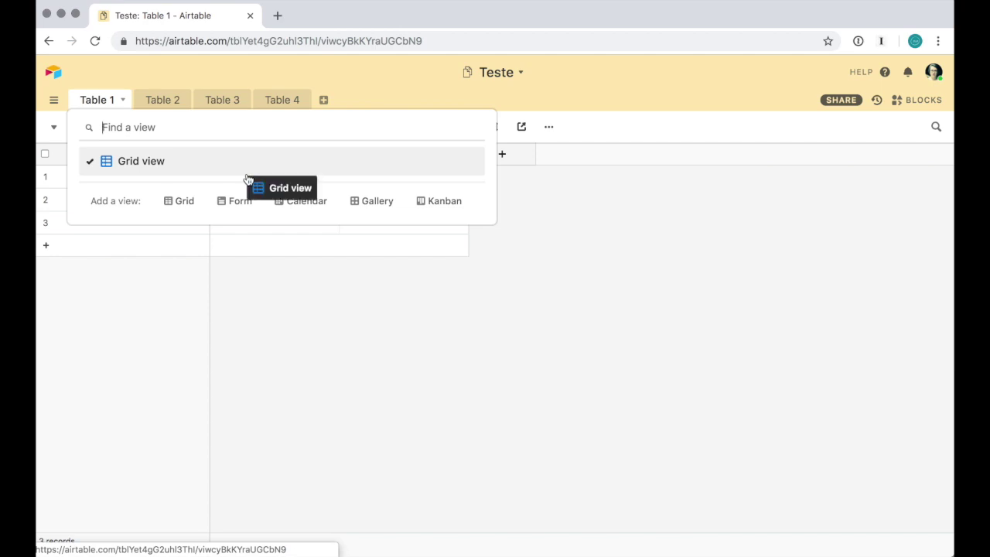
Enter a person's name in record 1's Name and 'Informações extras' in its Notes
click(604, 340)
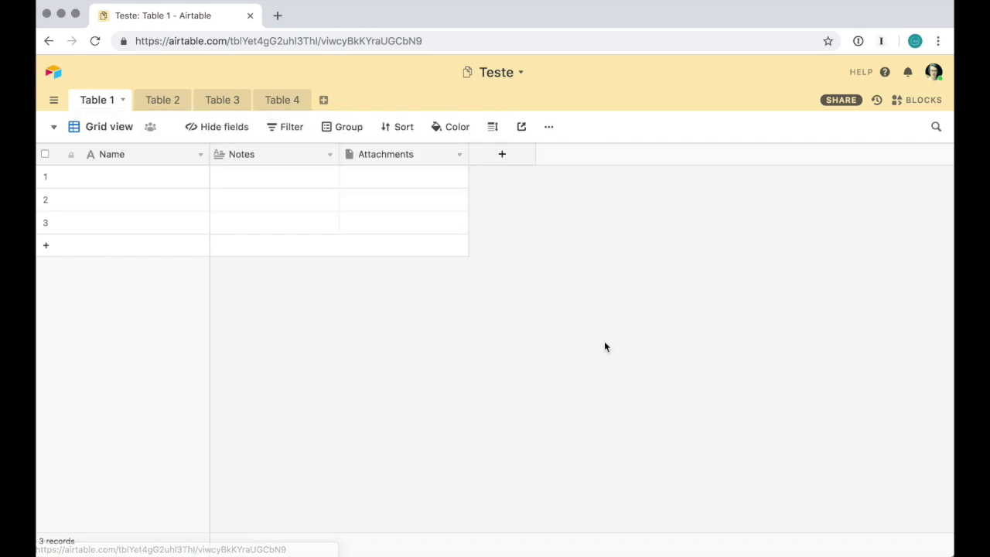
click(176, 181)
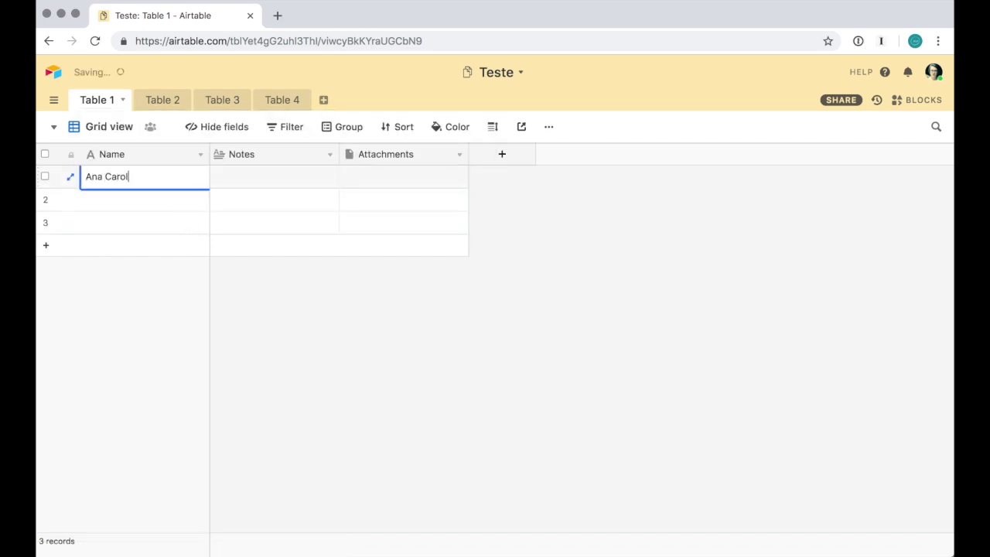
click(301, 178)
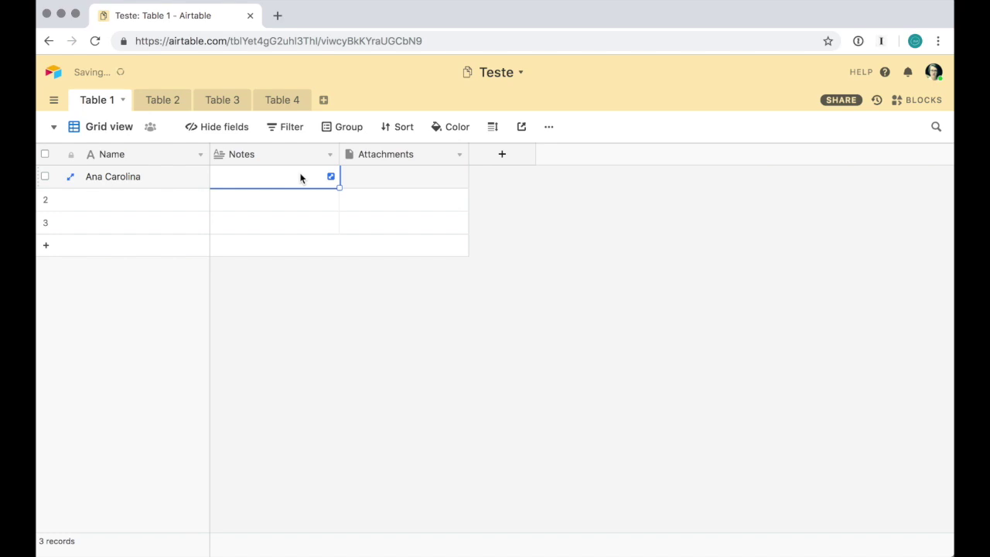
text(Inf)
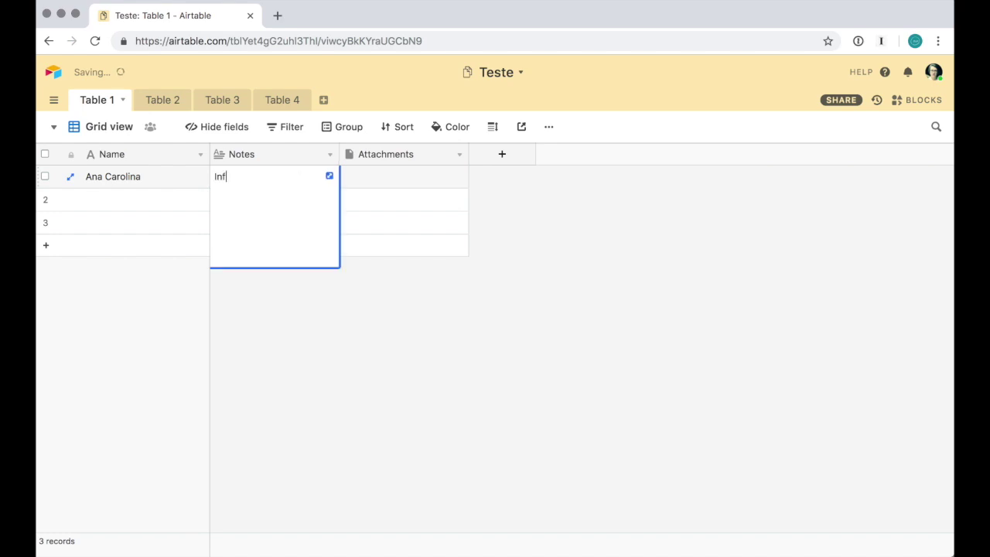
text(ormações extras)
click(417, 181)
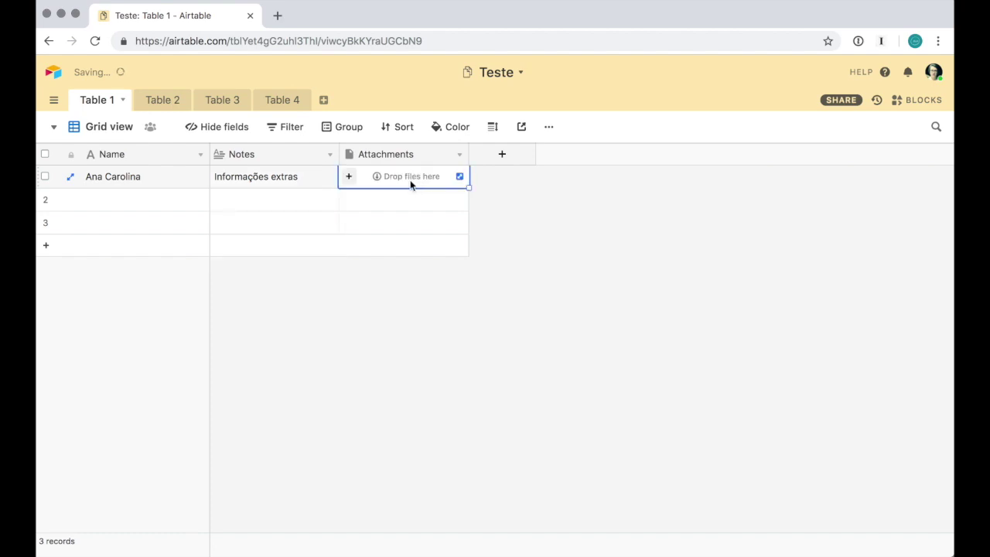
click(560, 218)
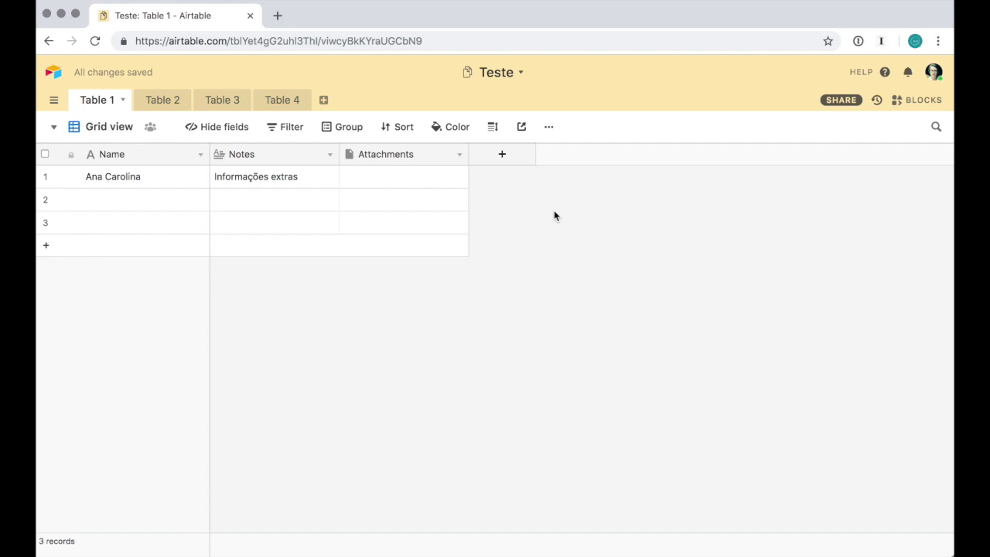
Preview the available view types in Table 1's views list
click(56, 127)
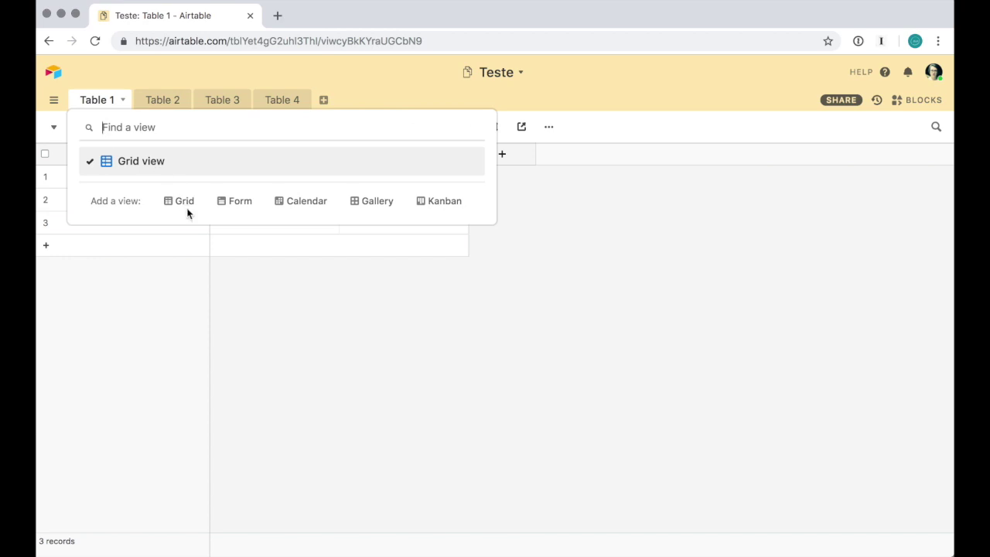
mouse_move(184, 204)
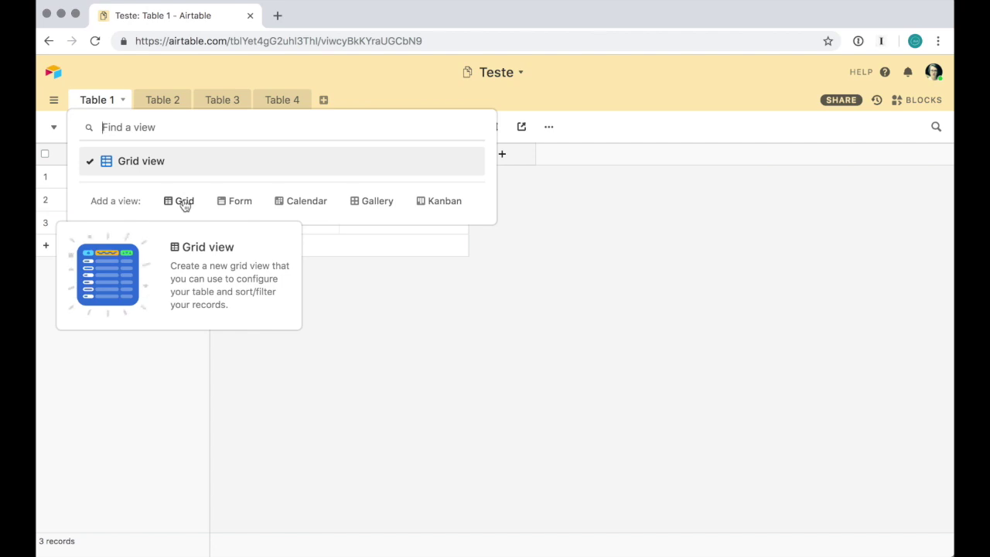
mouse_move(239, 209)
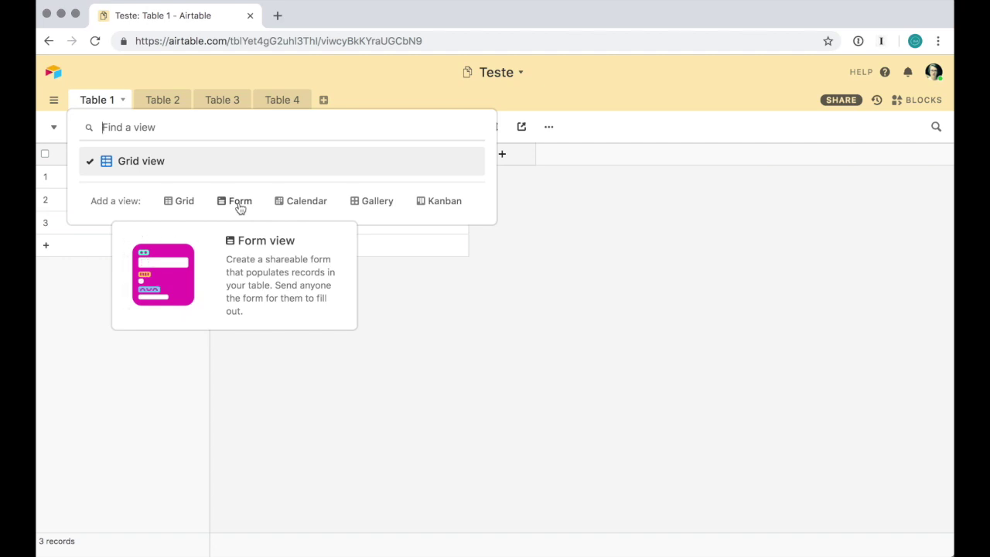
mouse_move(300, 204)
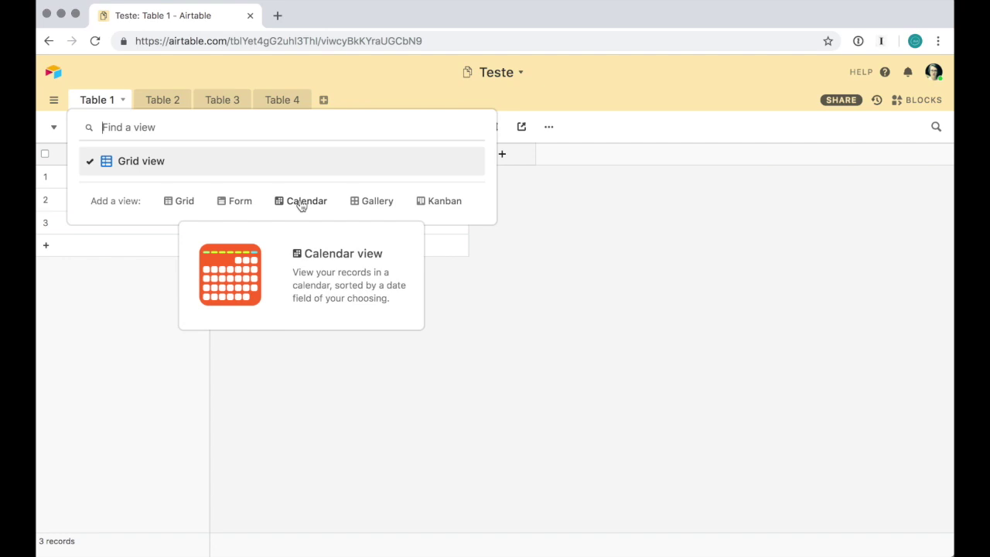
mouse_move(384, 208)
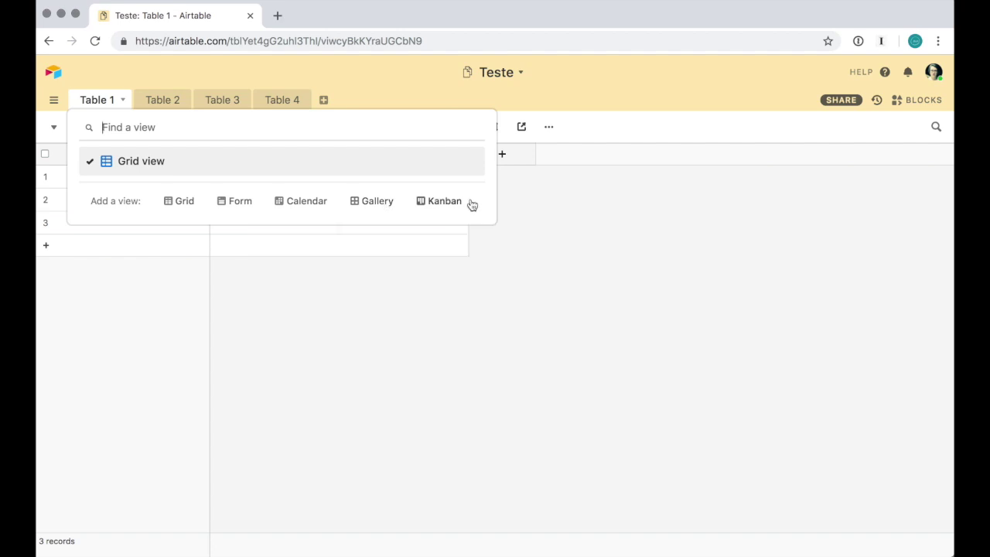
mouse_move(447, 208)
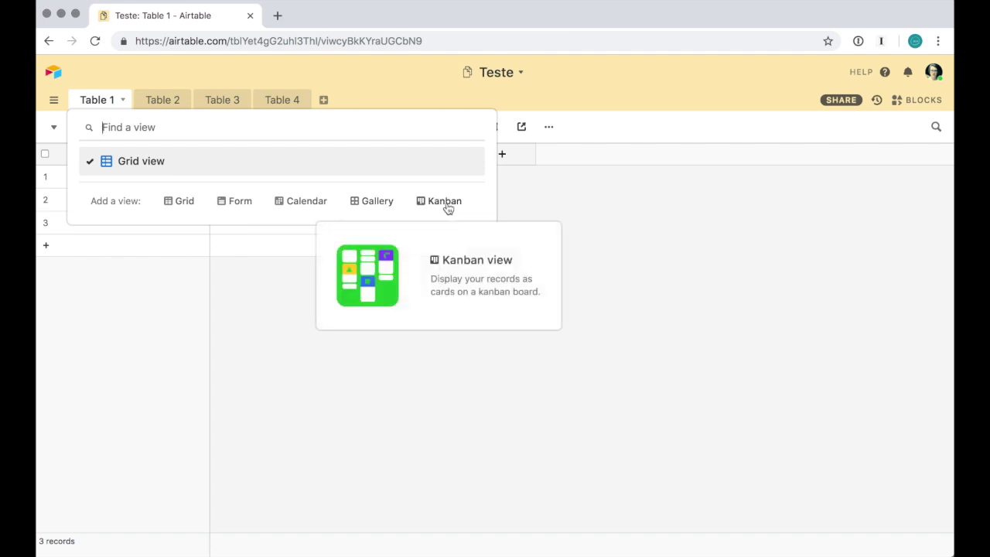
click(557, 198)
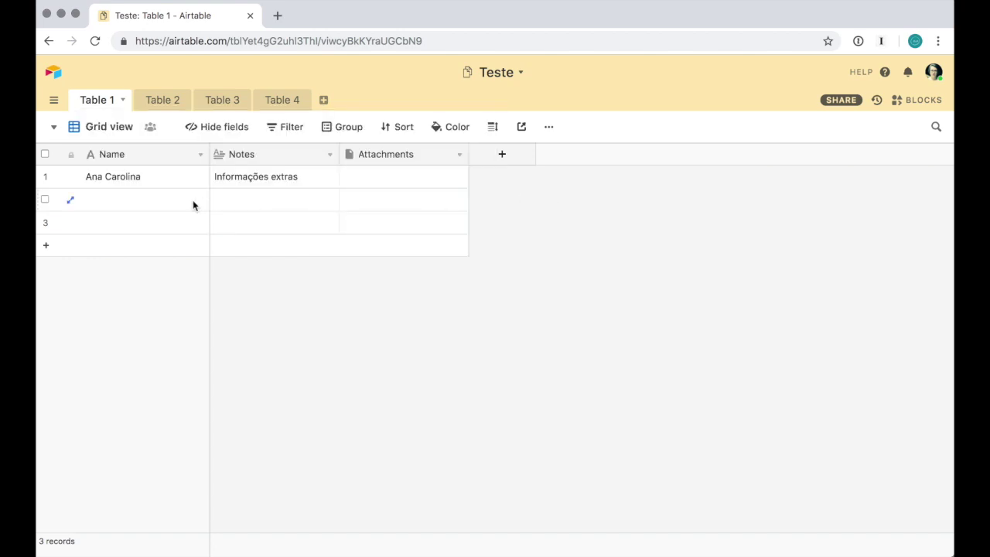
Add a Calendar view to Table 1 from the views list
click(276, 181)
click(393, 184)
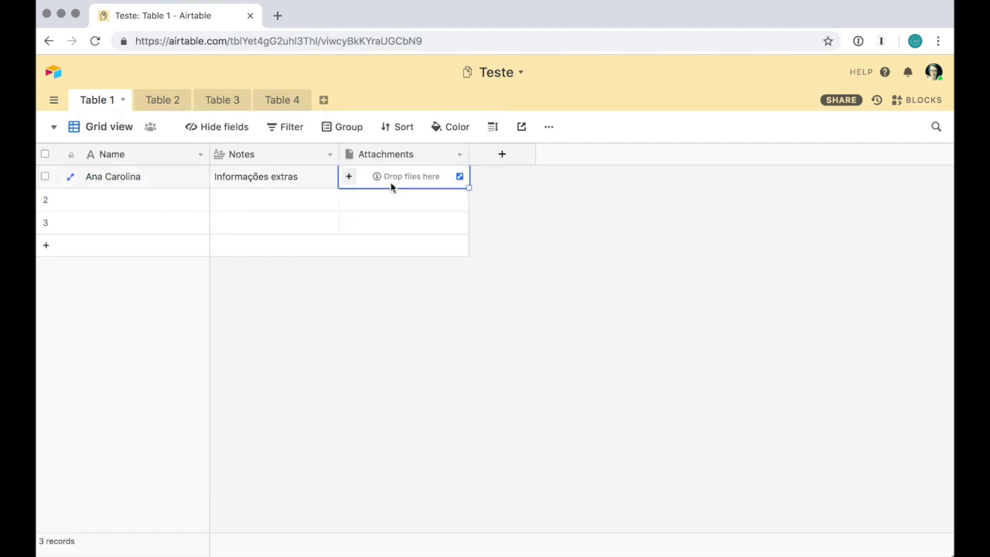
click(56, 128)
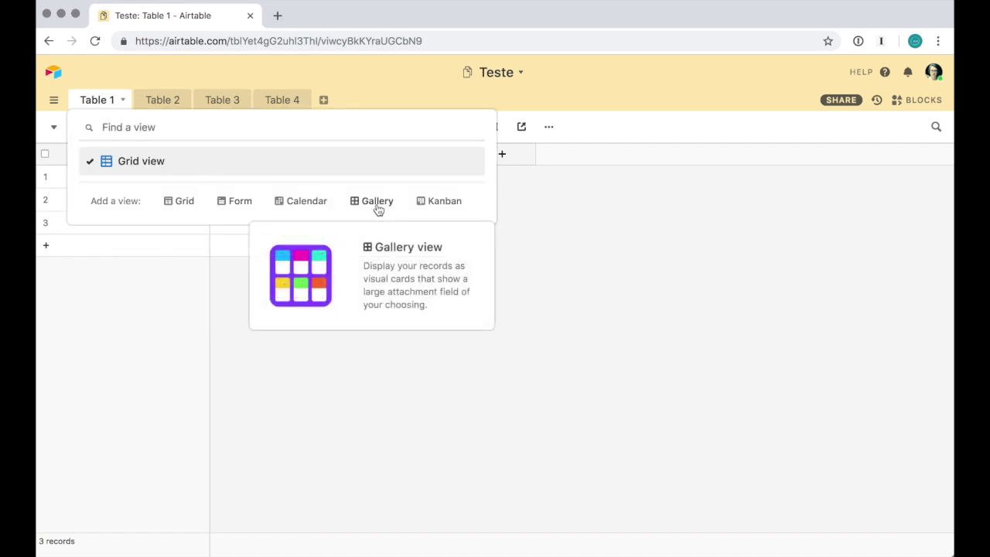
click(300, 201)
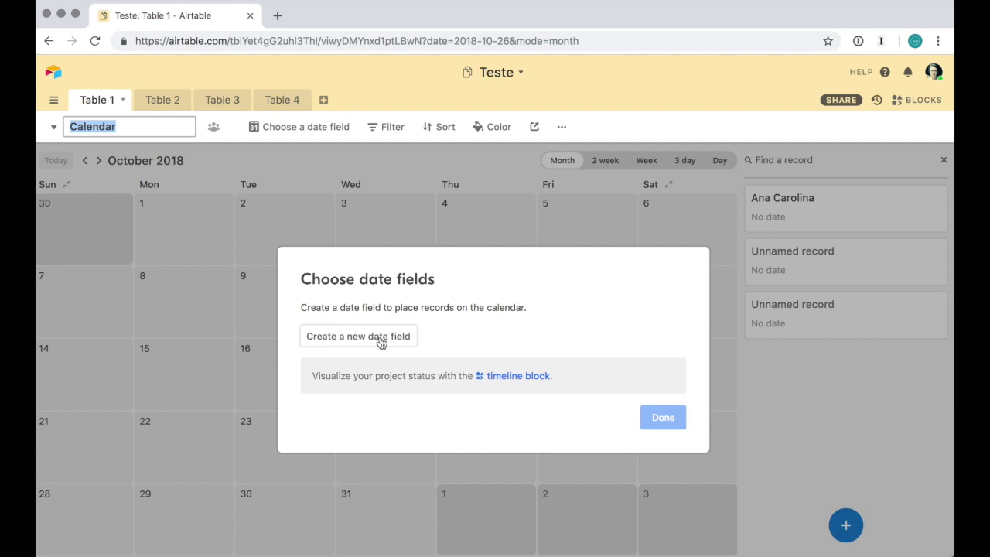
Start a new date field for the Calendar, cancel it, and open the views list
click(380, 336)
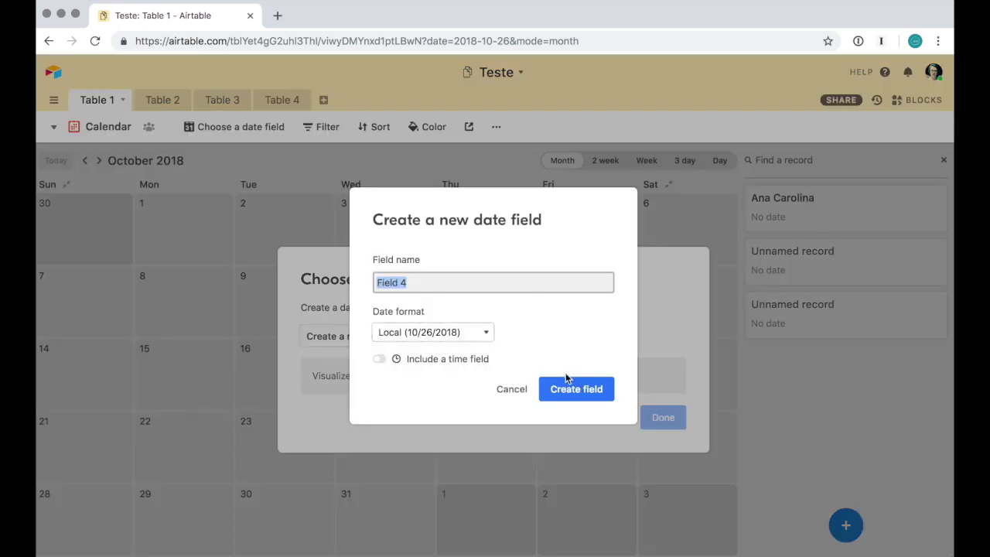
click(513, 391)
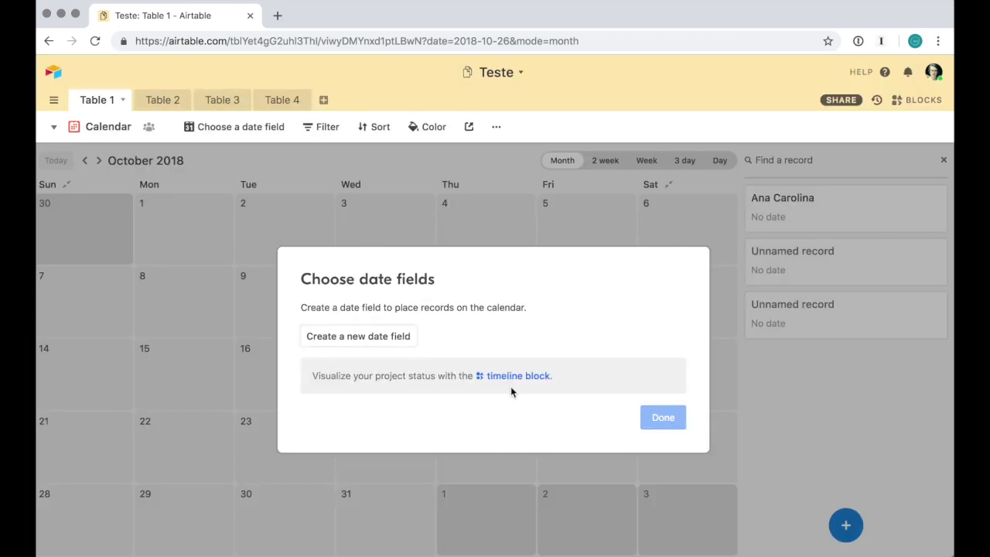
click(68, 129)
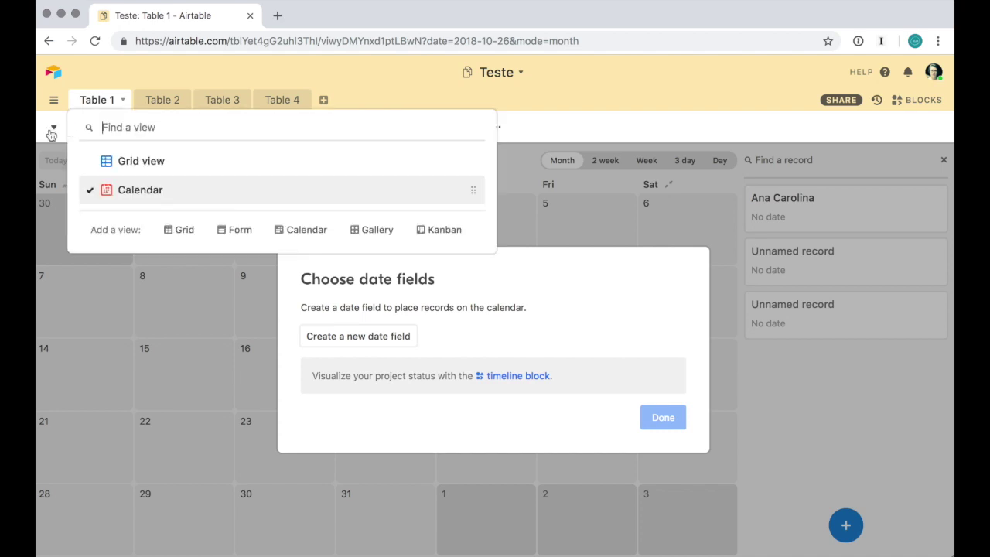
Switch back to Grid view and try reordering it in the views list
click(156, 160)
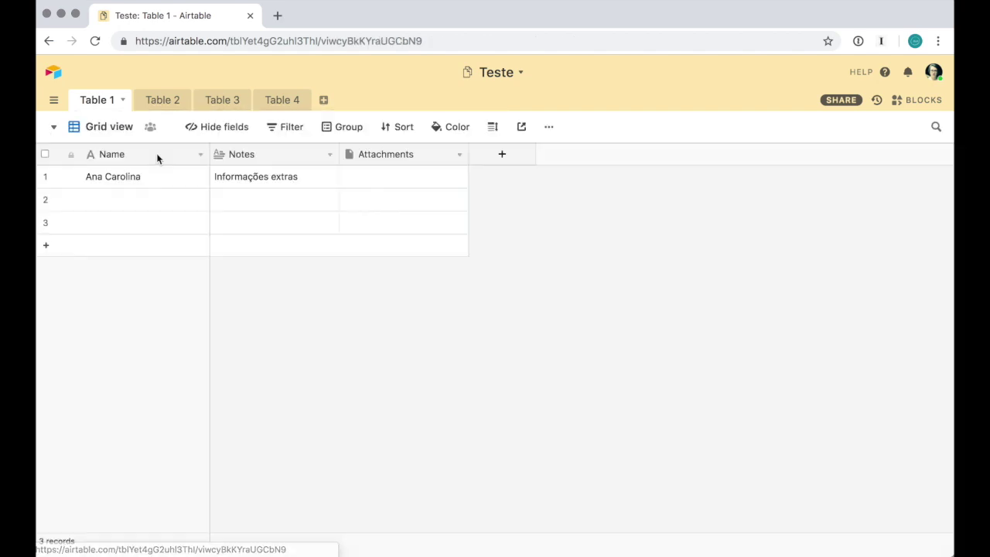
click(56, 128)
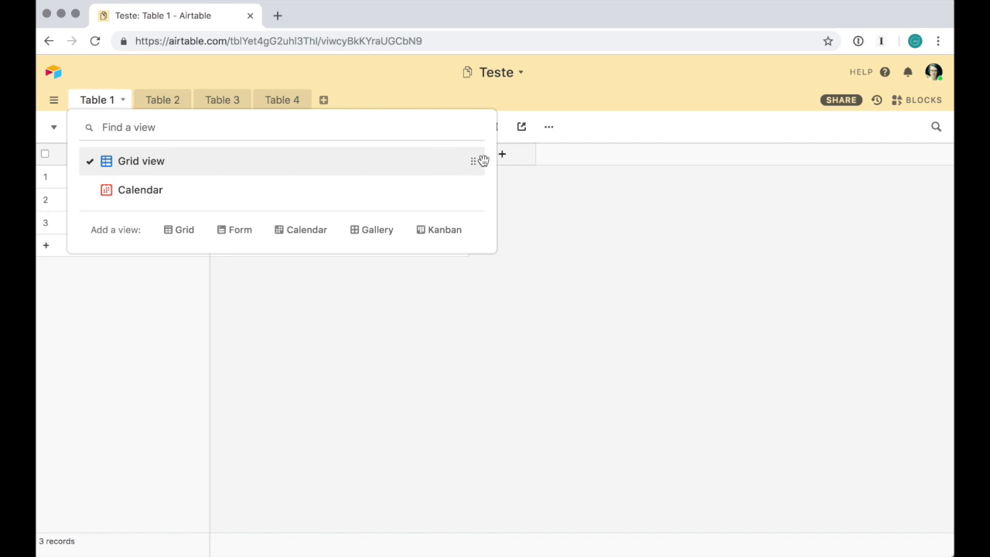
mouse_move(475, 159)
mouse_down()
mouse_move(471, 203)
mouse_move(472, 160)
mouse_up()
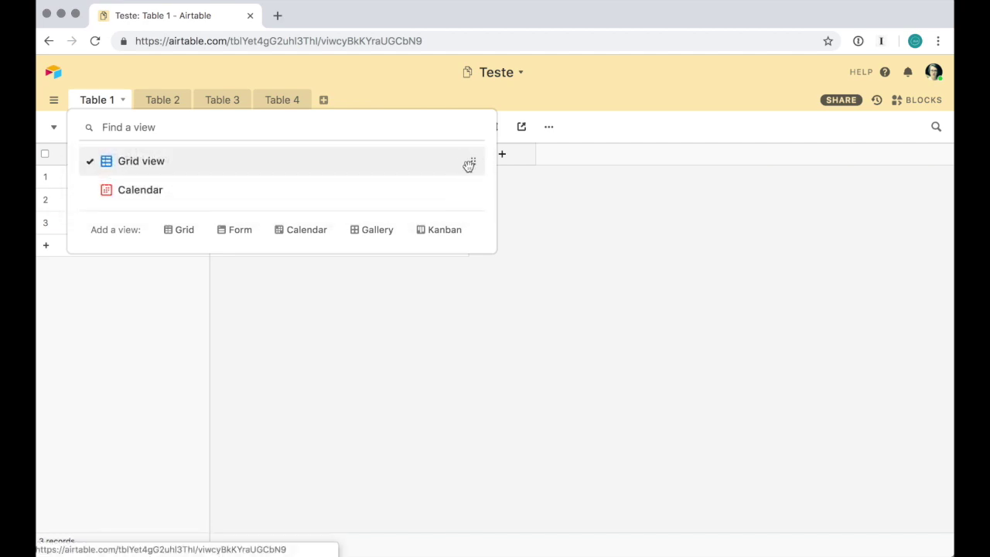
click(556, 202)
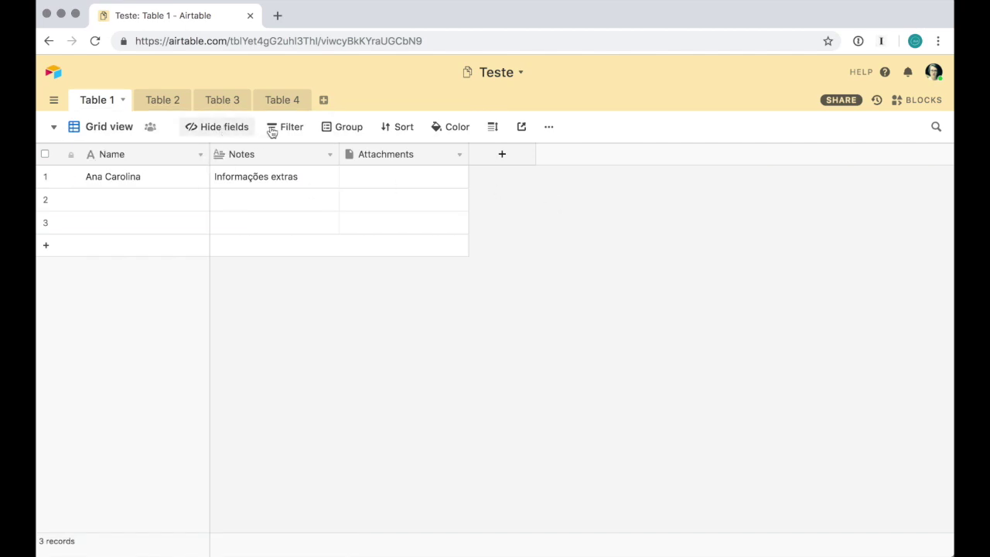
Rename the grid view to 'Principal'
click(548, 128)
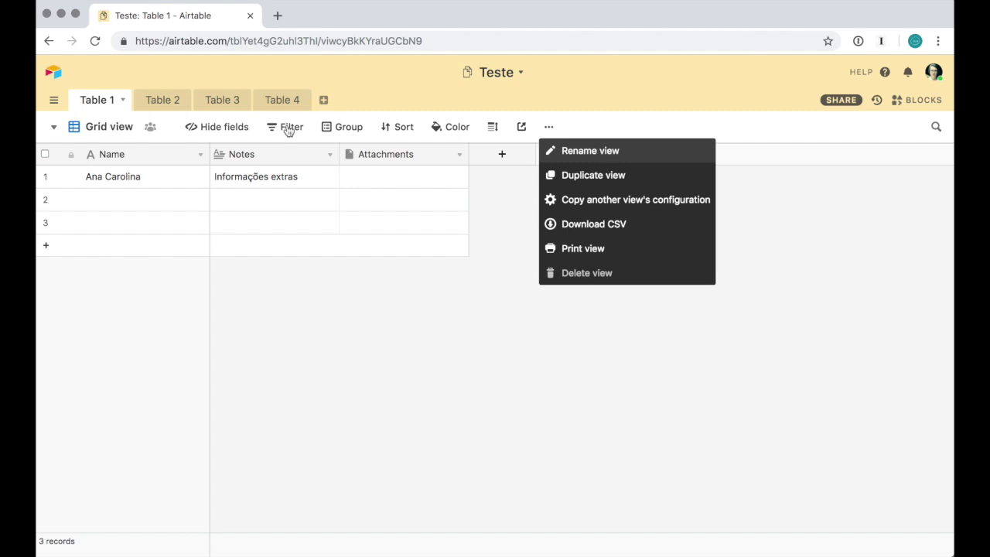
click(589, 151)
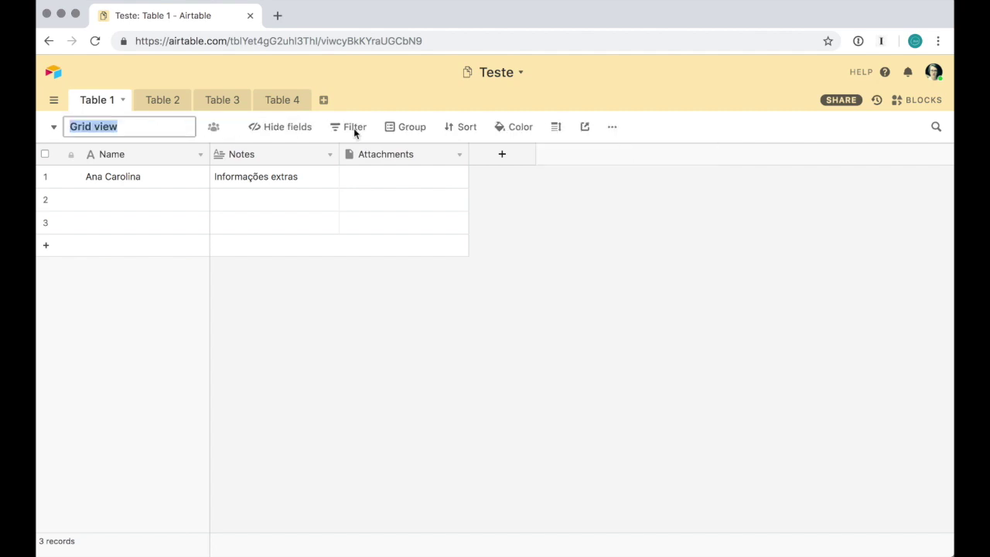
text(Principal)
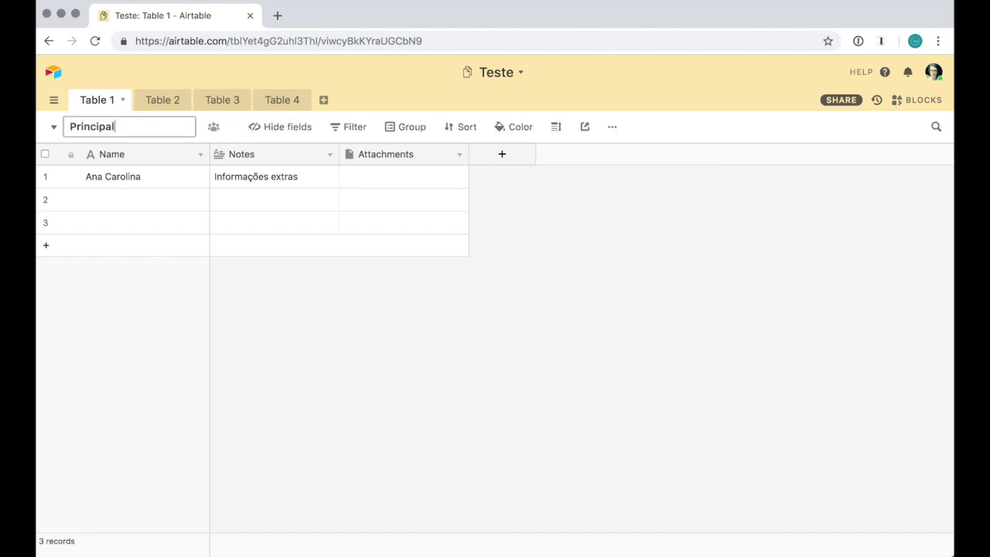
key(Return)
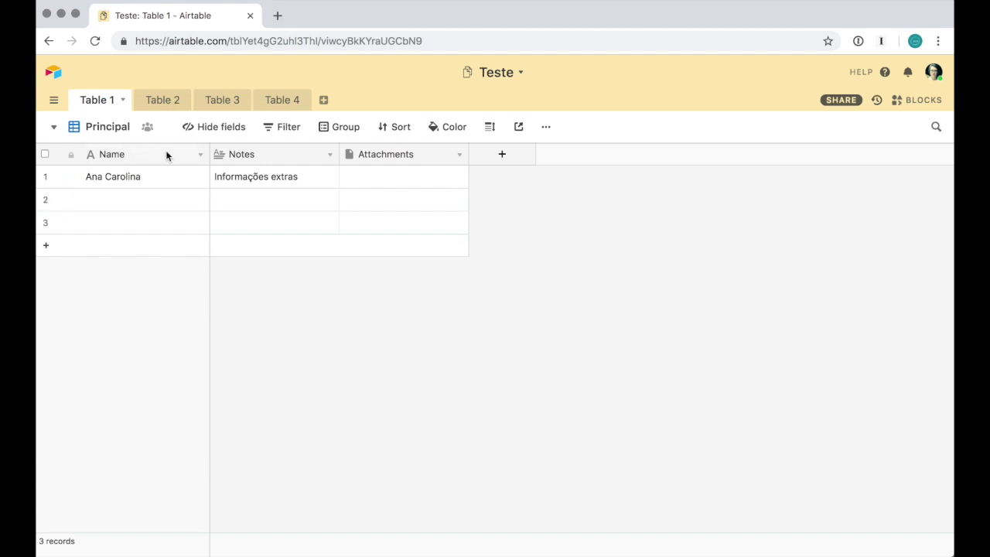
Look at the Name field options and select row 1's Name cell
mouse_move(69, 157)
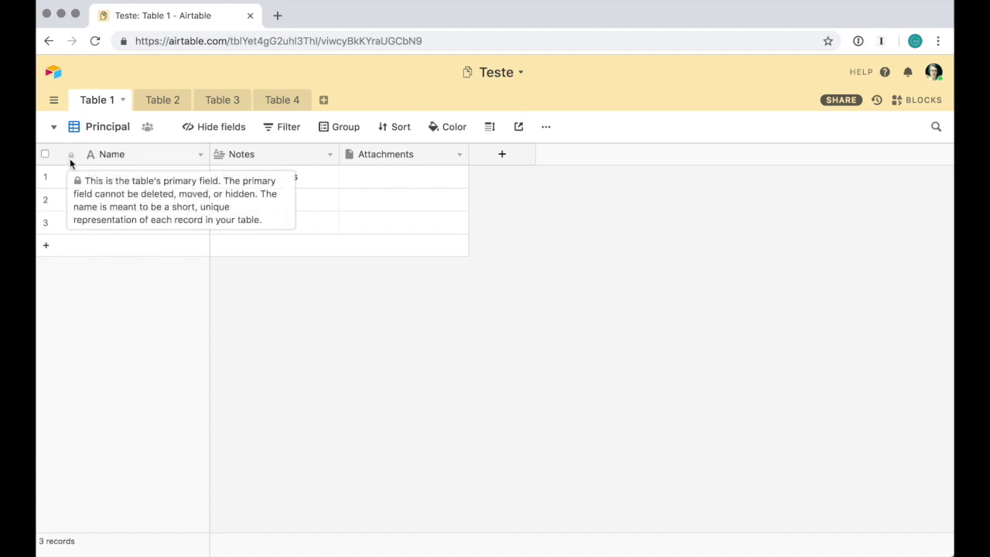
click(201, 157)
click(306, 327)
click(127, 184)
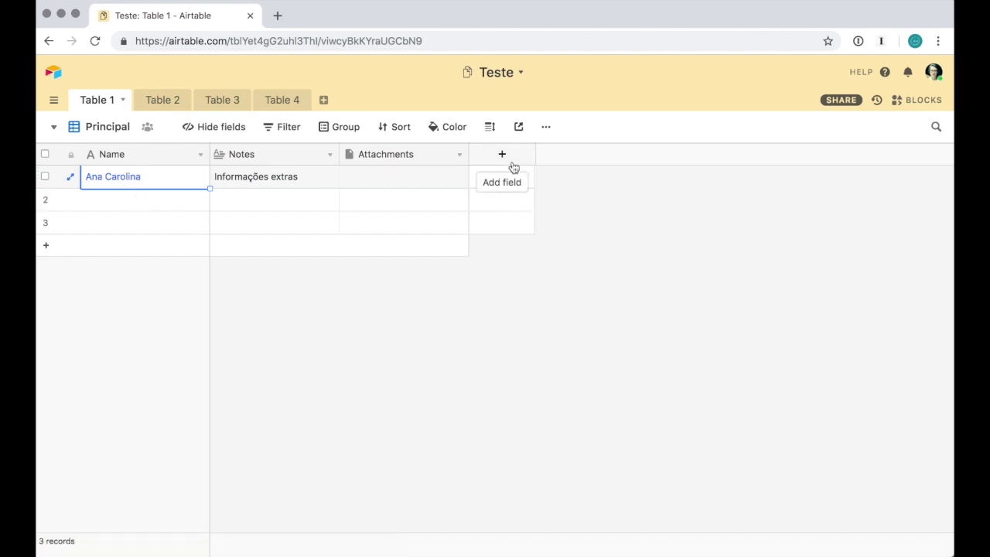
Add a single line text field, Field 4, after Attachments
click(513, 167)
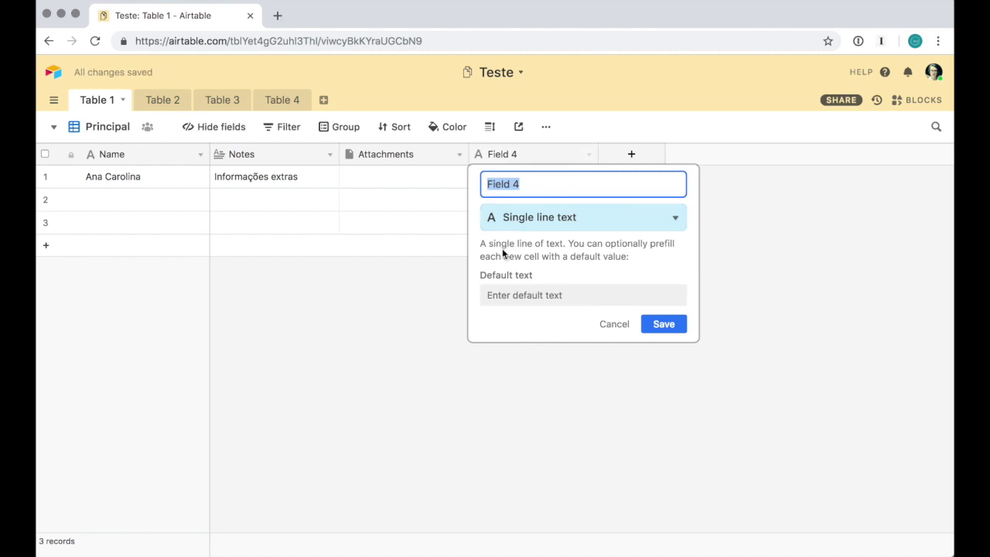
click(654, 224)
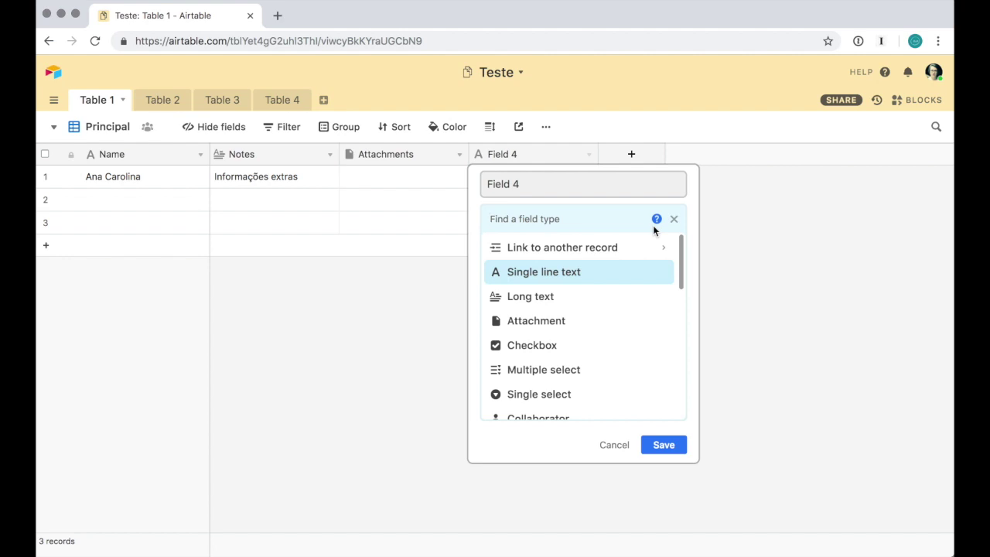
scroll(634, 325, down, 5)
scroll(634, 325, up, 5)
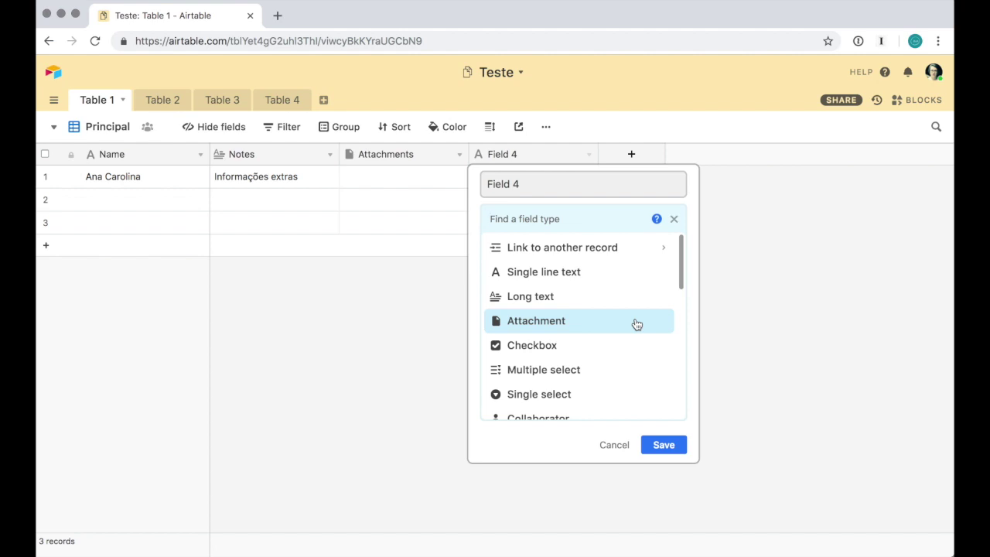
click(620, 279)
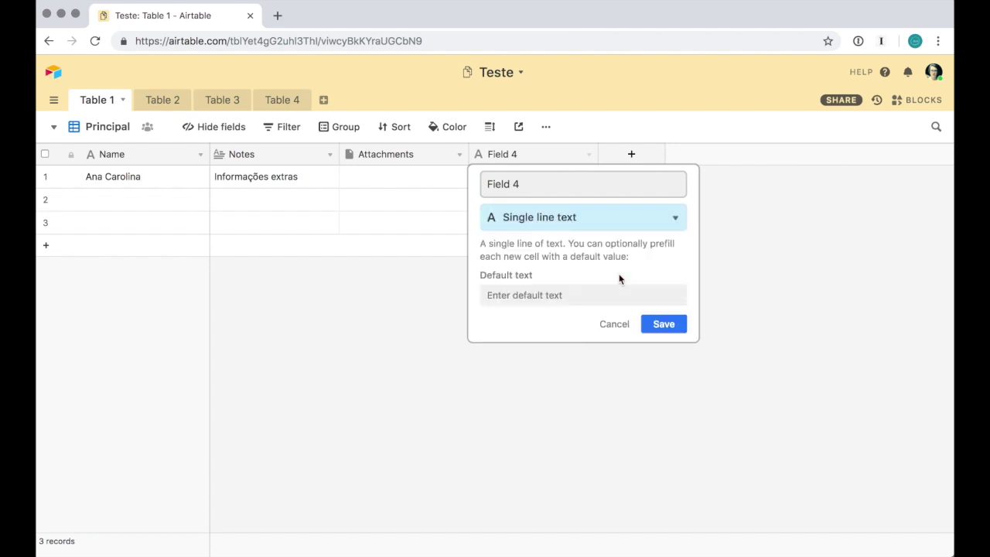
click(664, 324)
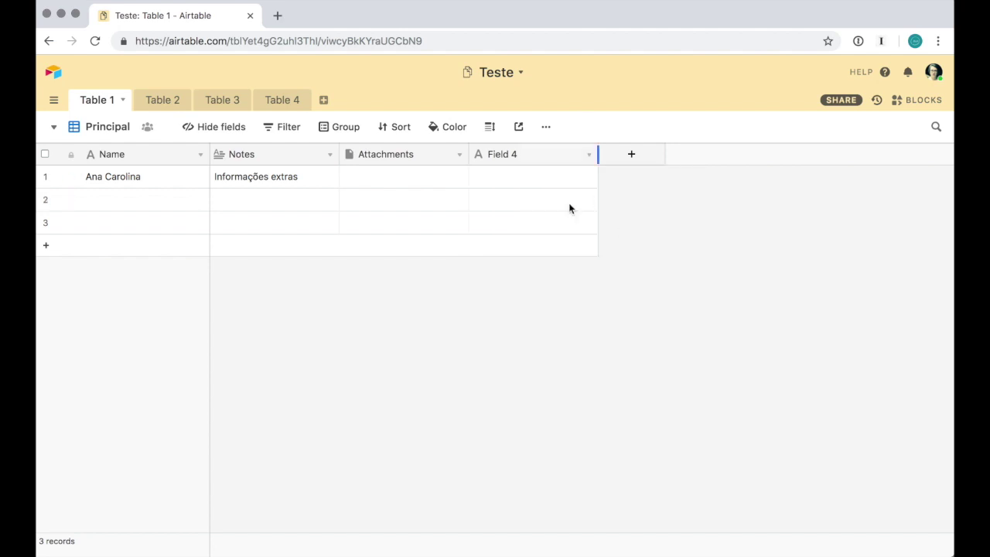
click(506, 176)
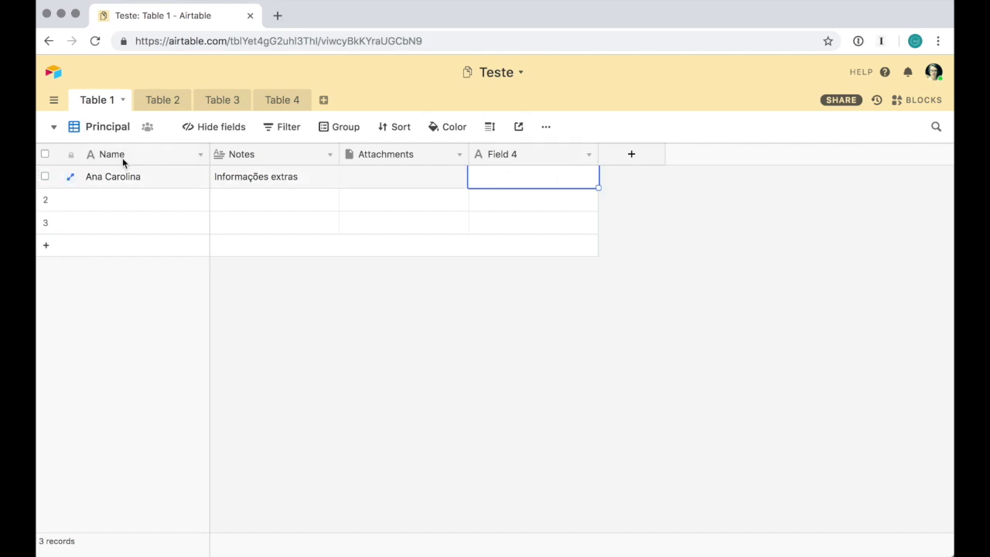
Browse the Name field's type options without changing its type
click(200, 154)
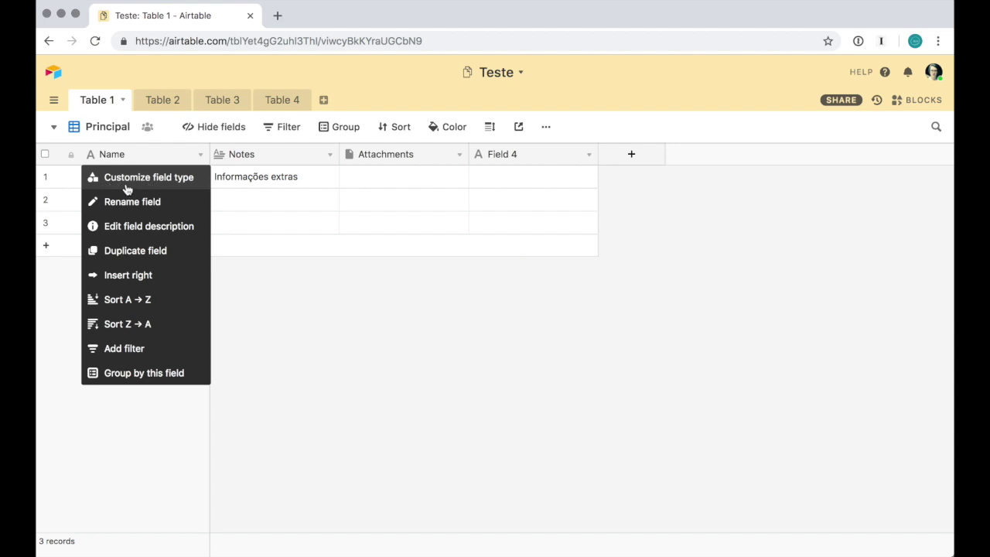
click(175, 184)
click(204, 253)
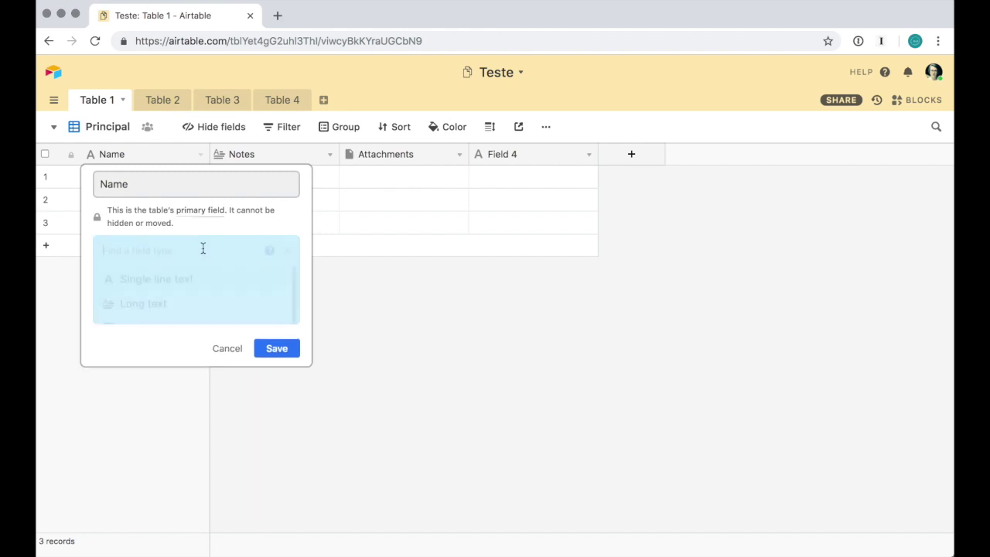
scroll(213, 353, down, 5)
scroll(215, 354, up, 5)
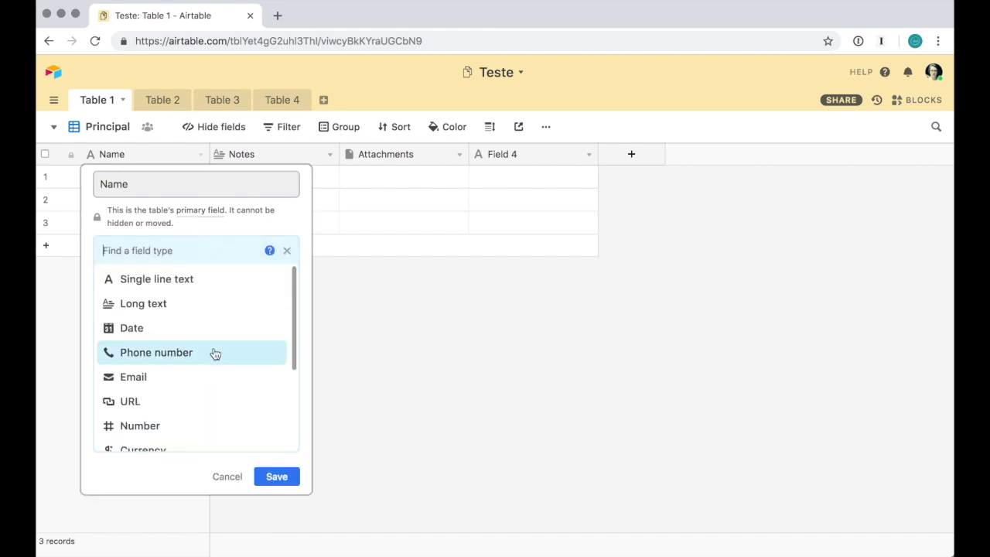
click(245, 479)
Rename the Name field to 'Nome'
click(200, 154)
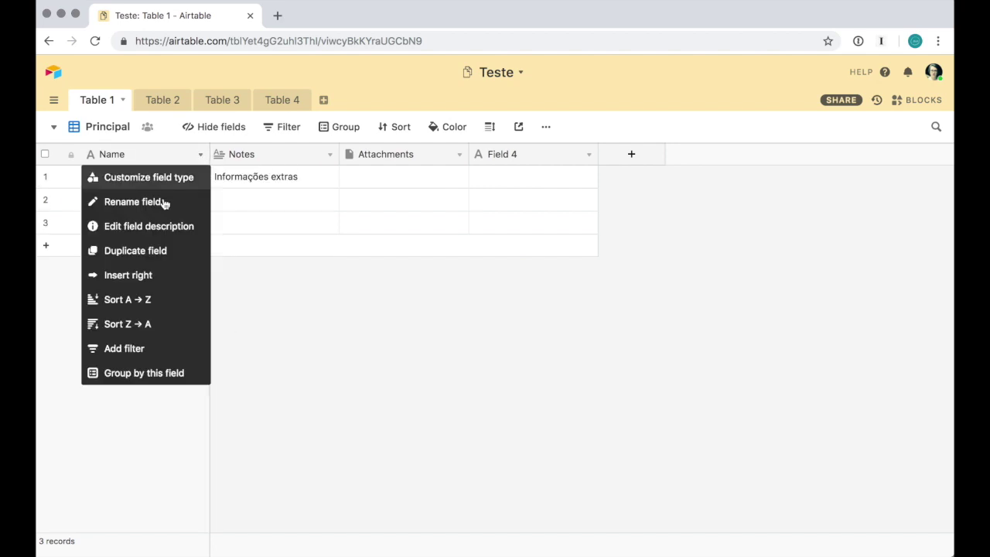
click(163, 202)
text(Nome)
key(Return)
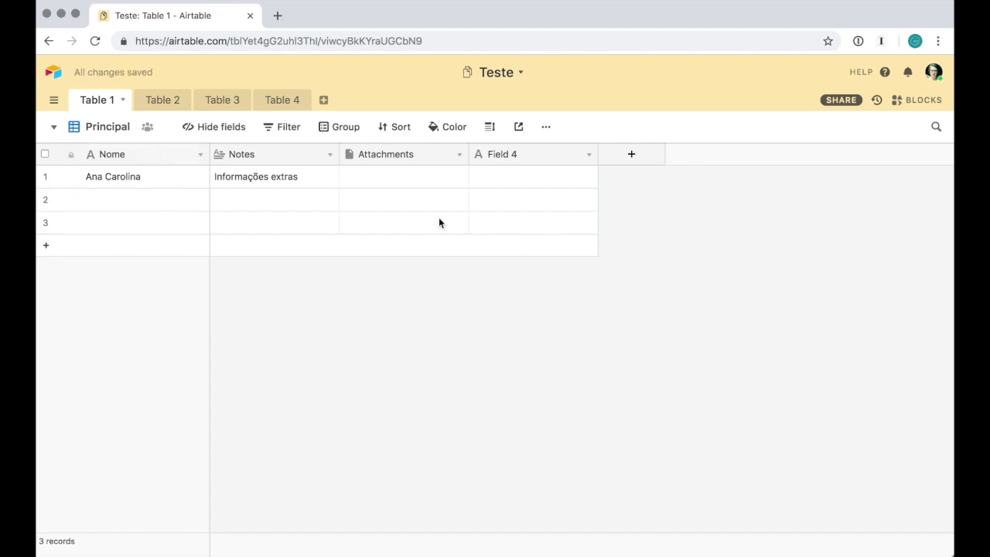
Convert Field 4 into a checkbox field with the red thumbs-up style
click(589, 153)
click(581, 174)
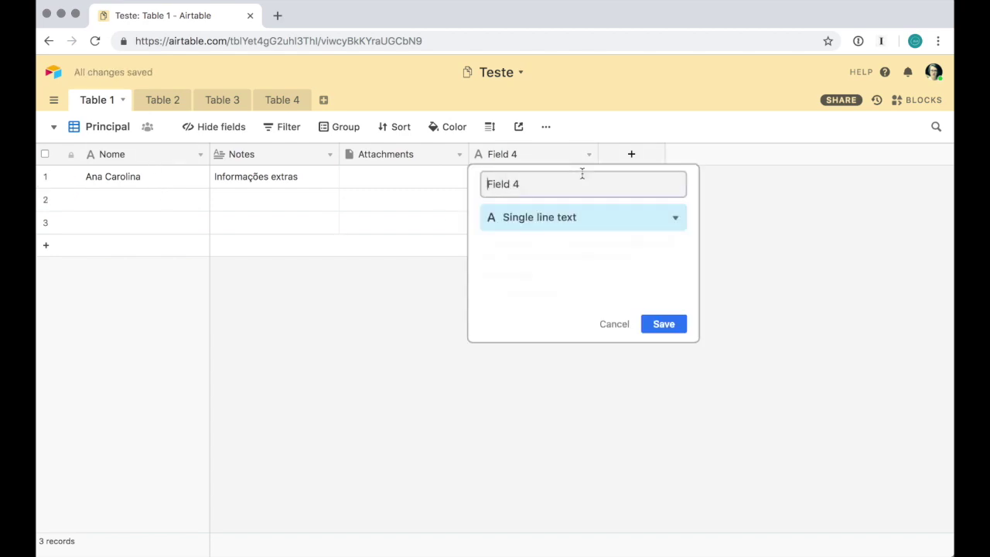
click(659, 222)
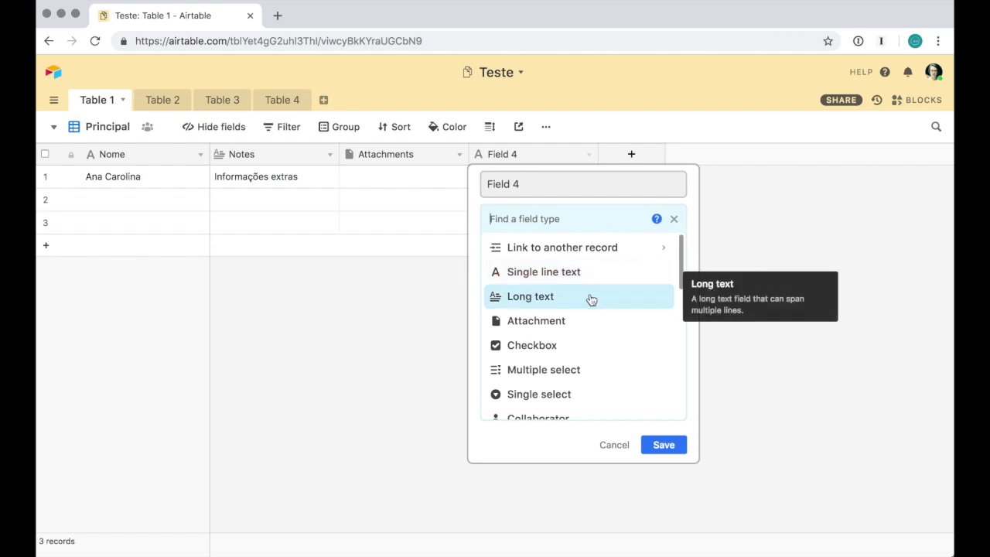
click(585, 344)
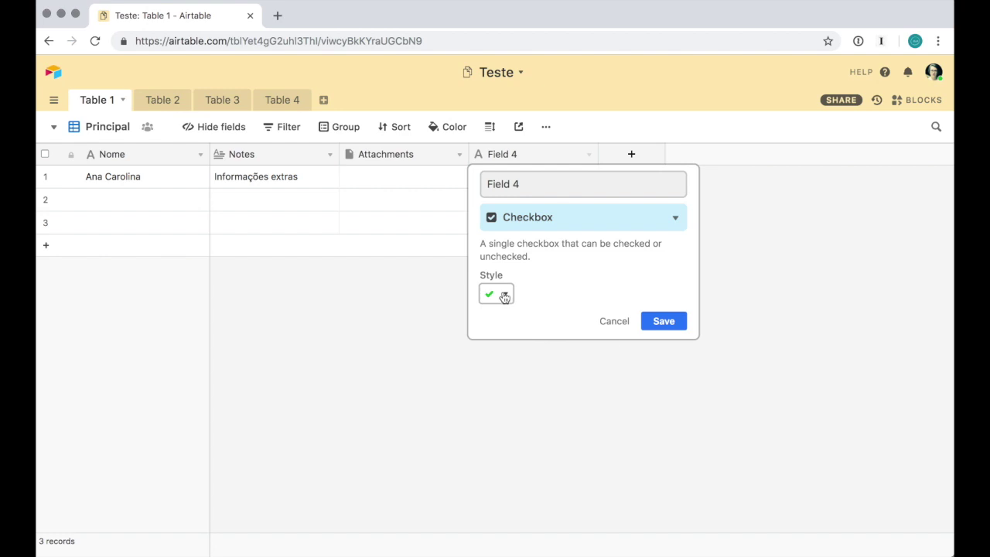
click(504, 297)
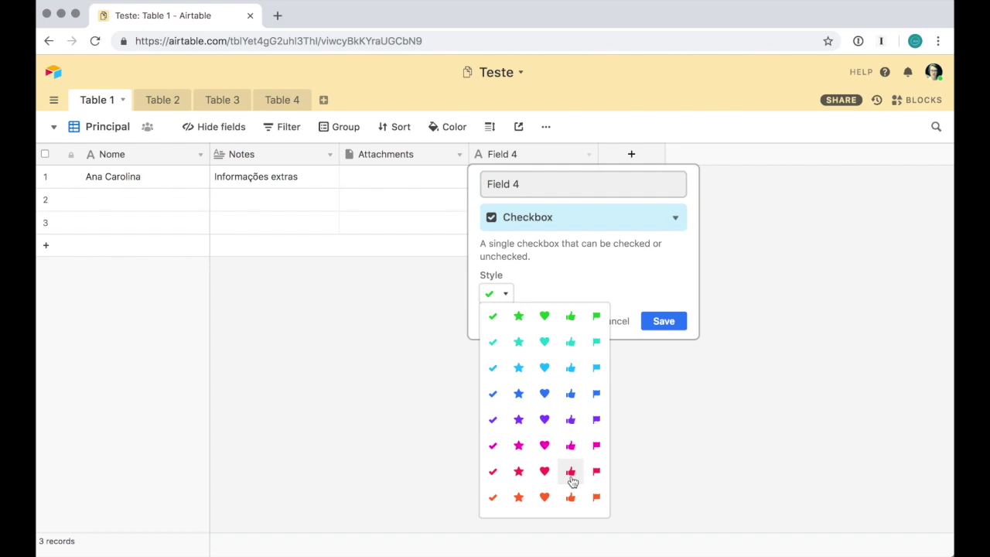
click(571, 471)
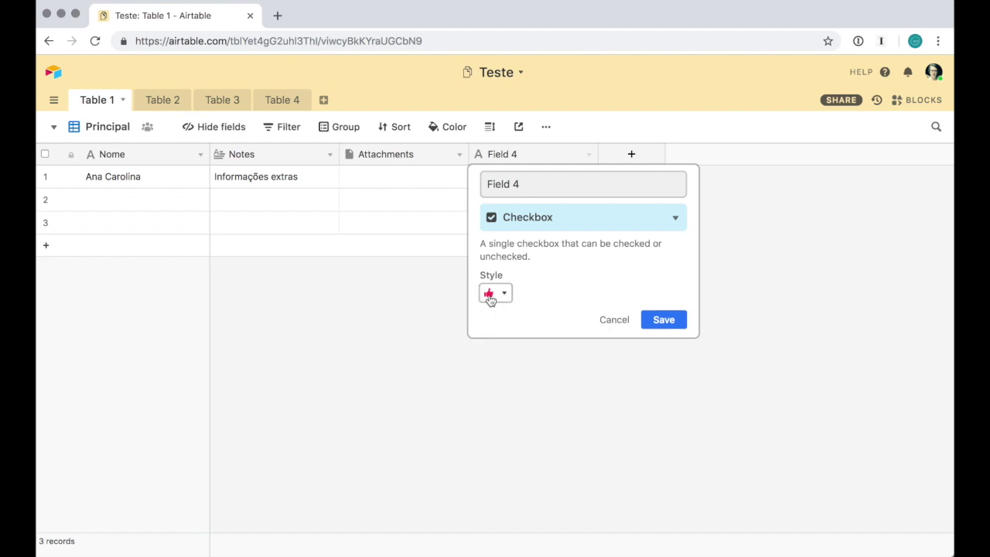
click(664, 319)
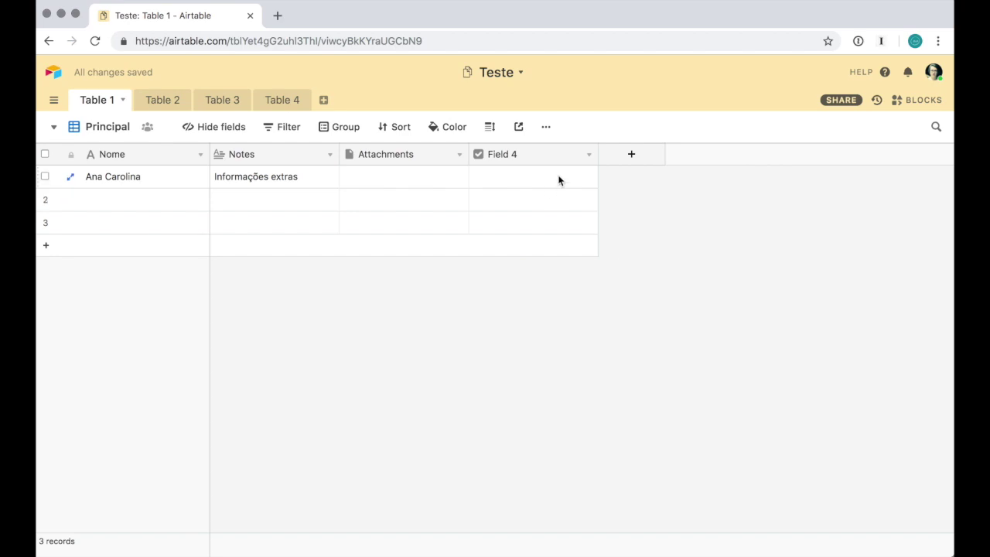
Rename the checkbox field to 'Recebeu o email?' and make its column slightly narrower
click(588, 154)
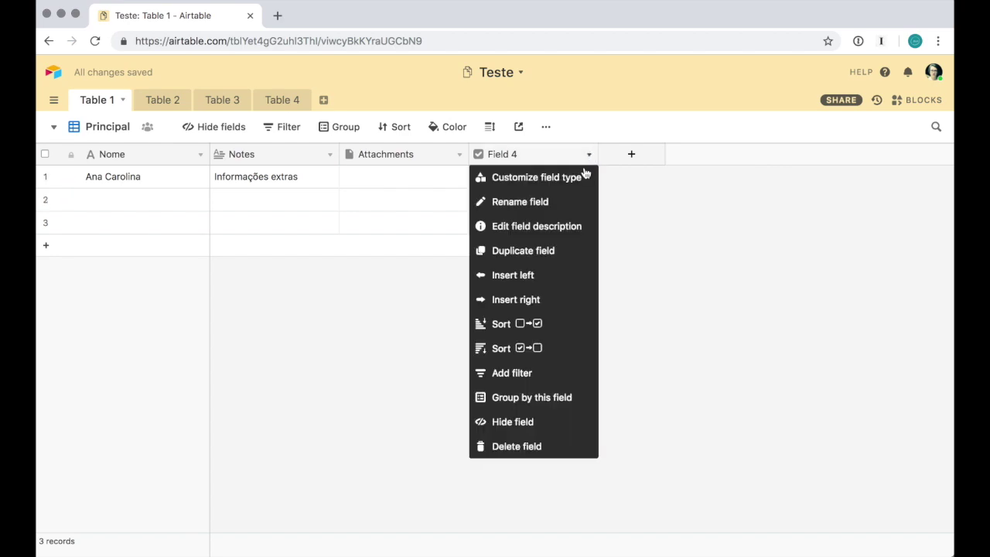
click(580, 204)
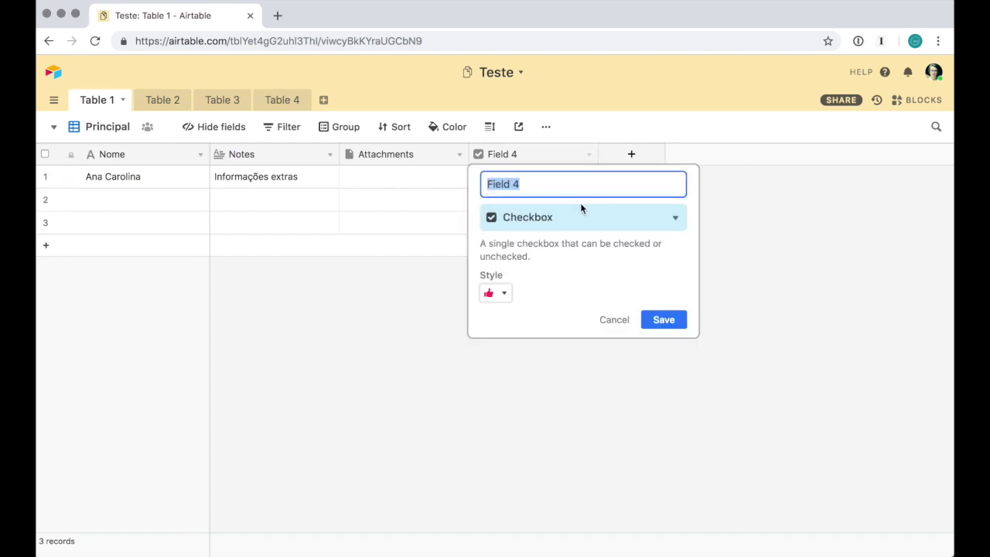
text(Recebeu email?)
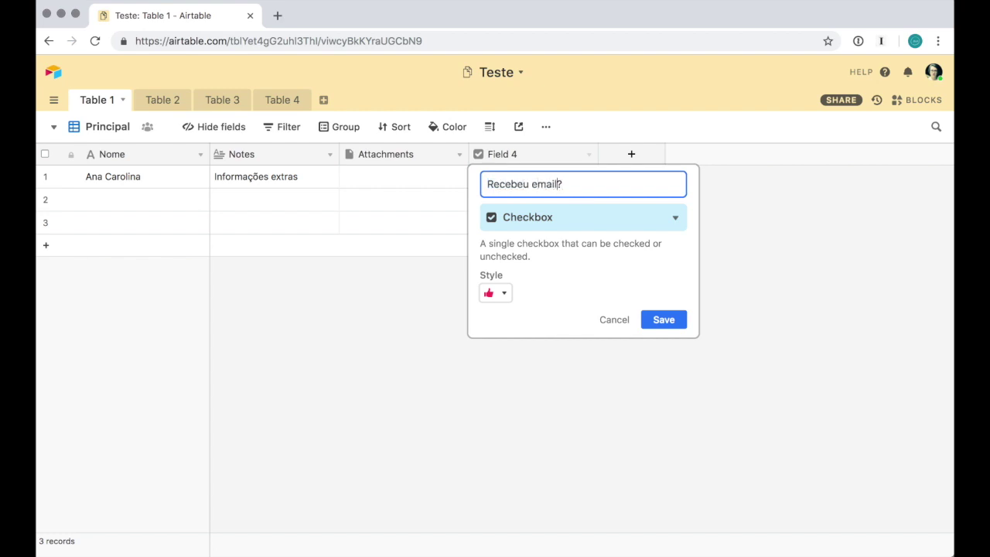
text(o)
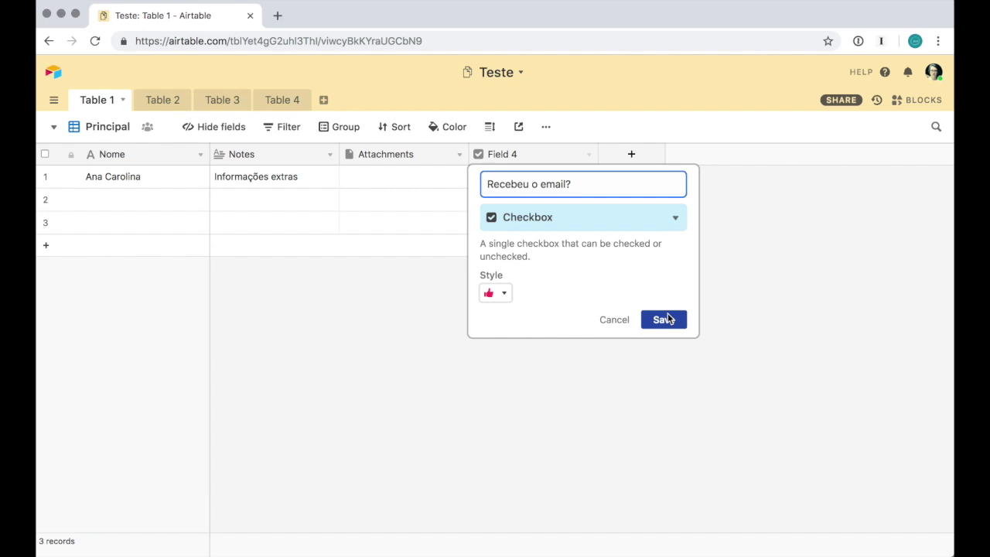
click(668, 319)
drag(598, 155, 581, 154)
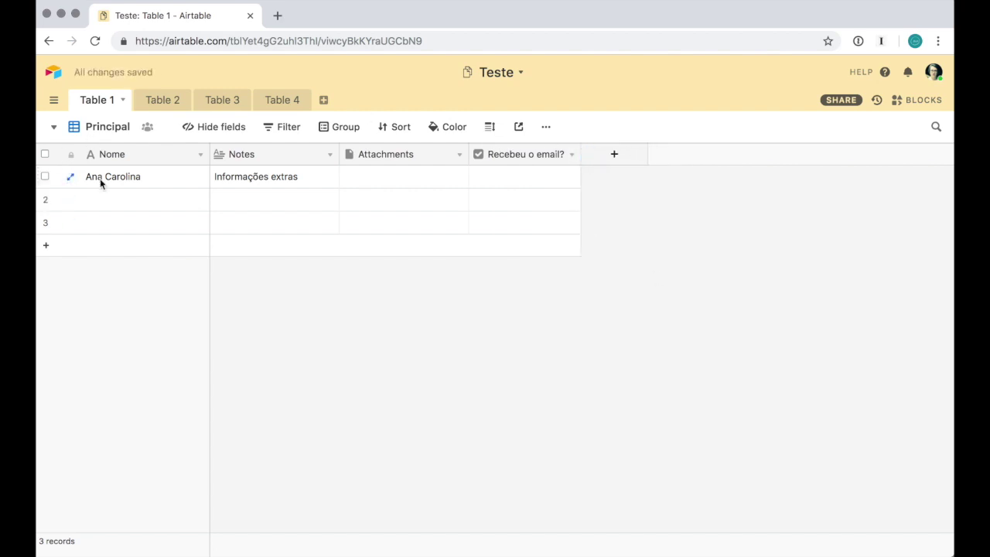
Tick the email checkbox for the first record
click(510, 182)
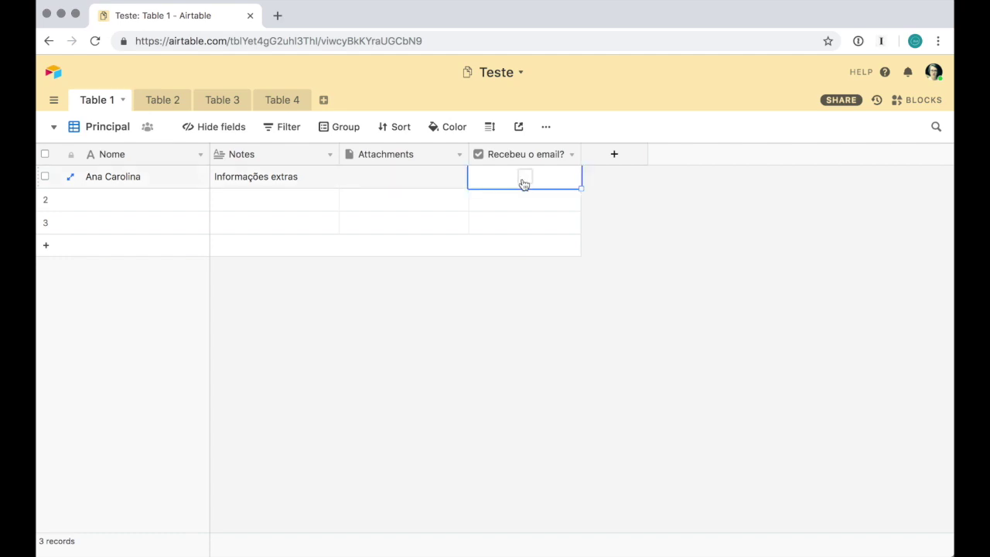
click(524, 178)
click(651, 262)
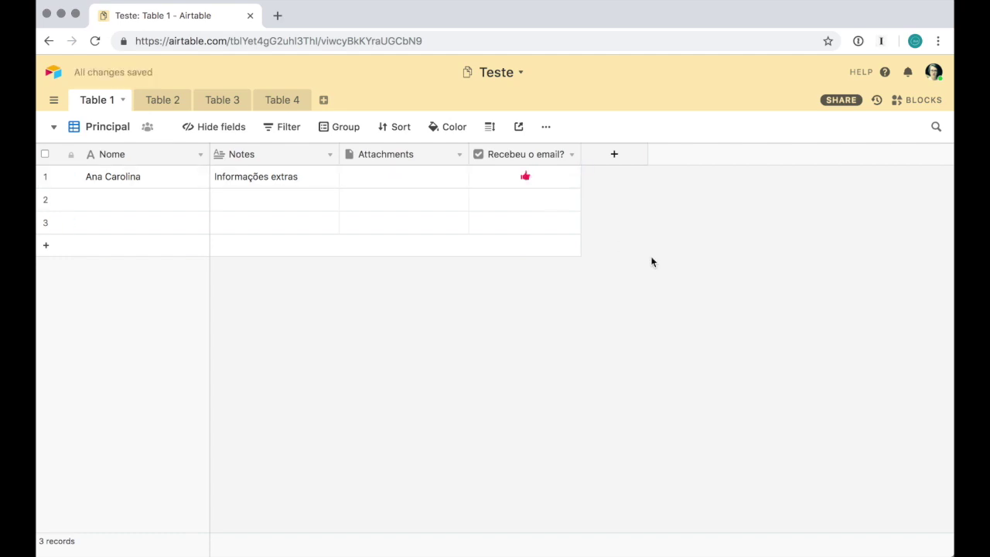
Add a single-select Field 5 with options opção1, opção2 and opção3
click(612, 154)
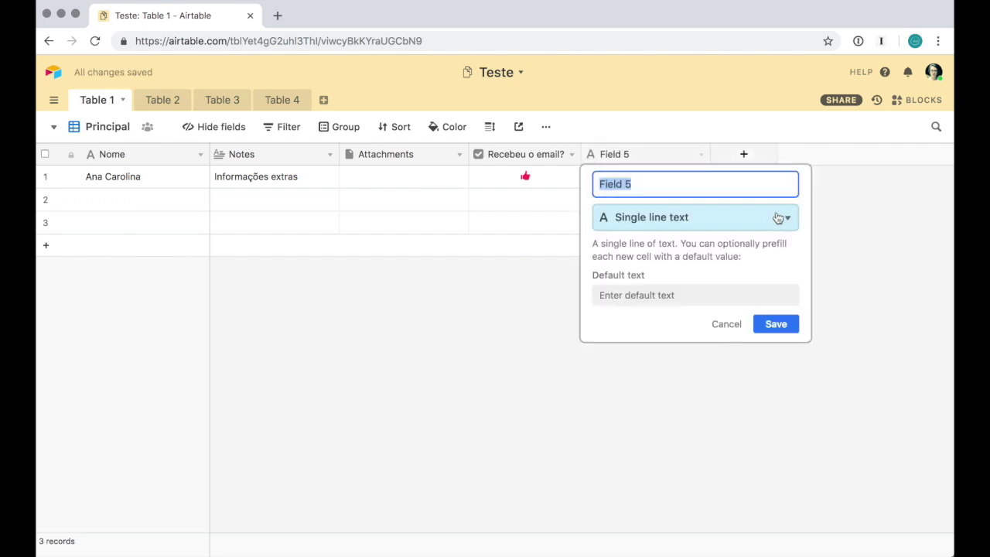
click(778, 218)
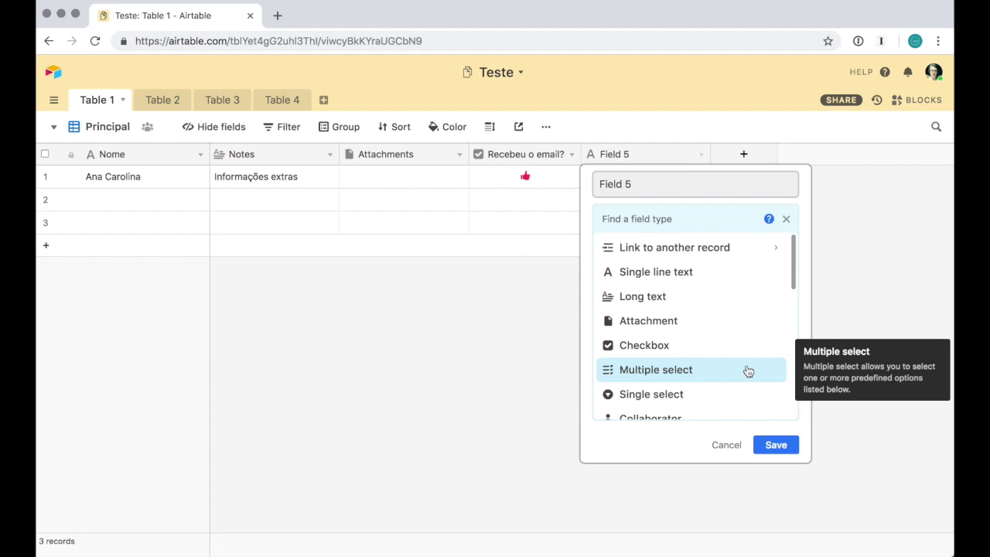
click(691, 395)
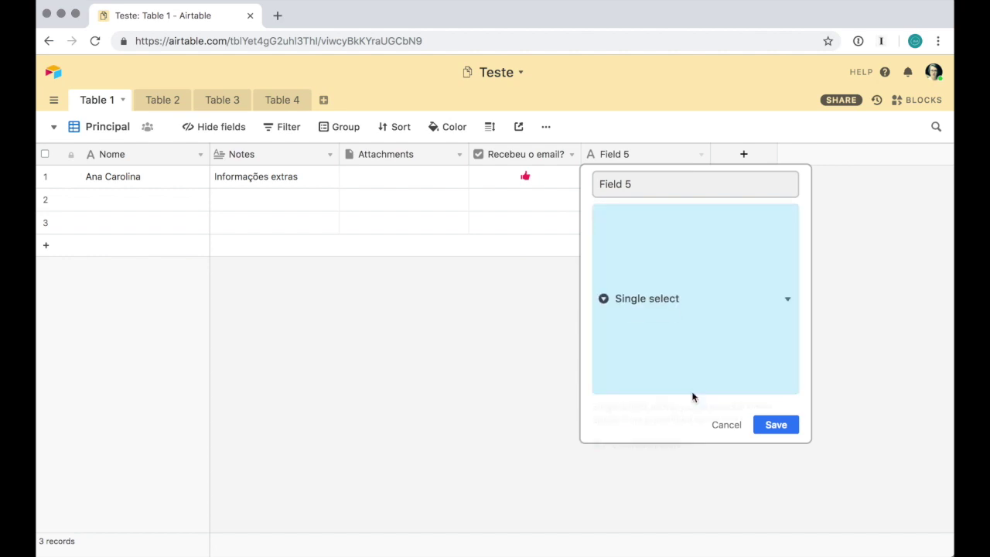
click(691, 339)
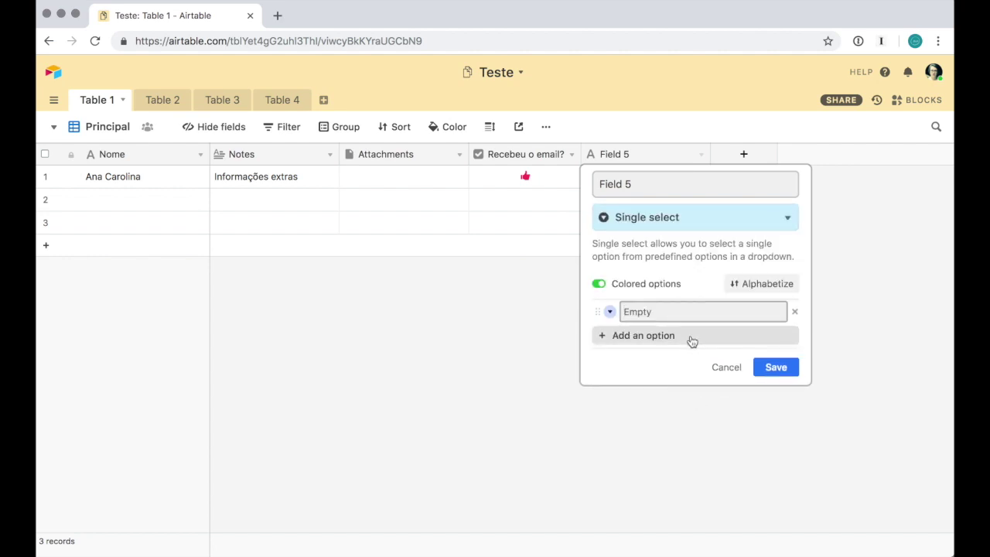
text(opção1)
key(Return)
text(op)
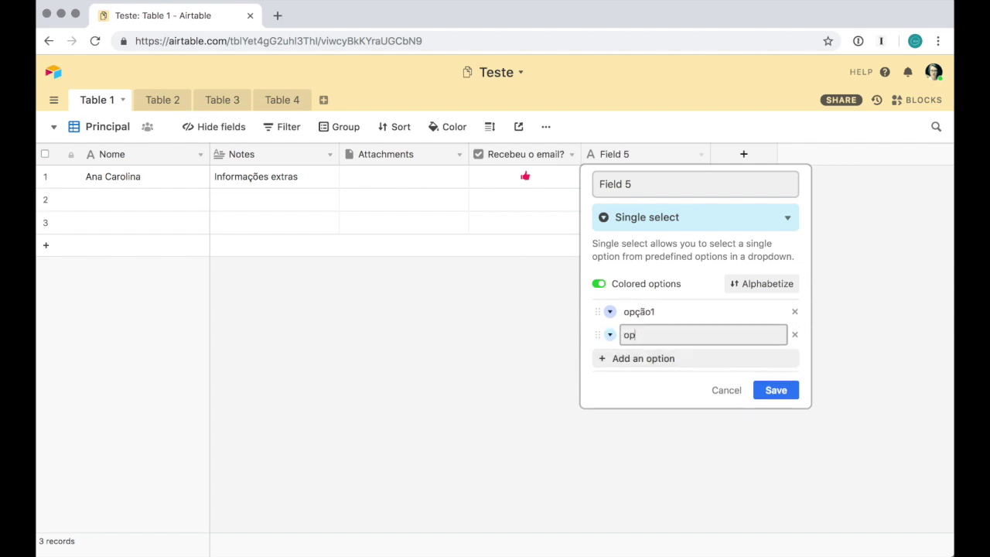
text(ção2)
key(Return)
text(opção)
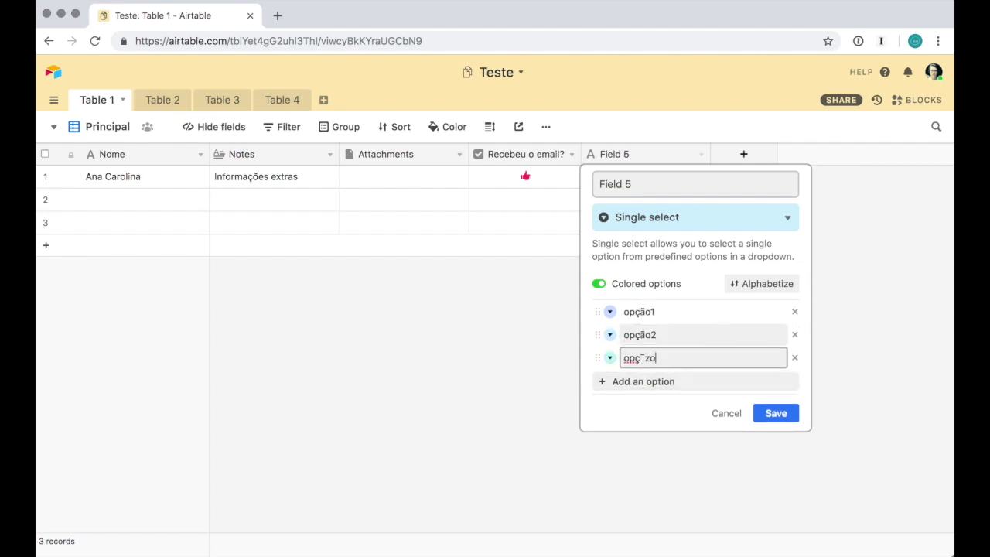
key(BackSpace)
key(BackSpace)
key(BackSpace)
text(ão3)
click(771, 413)
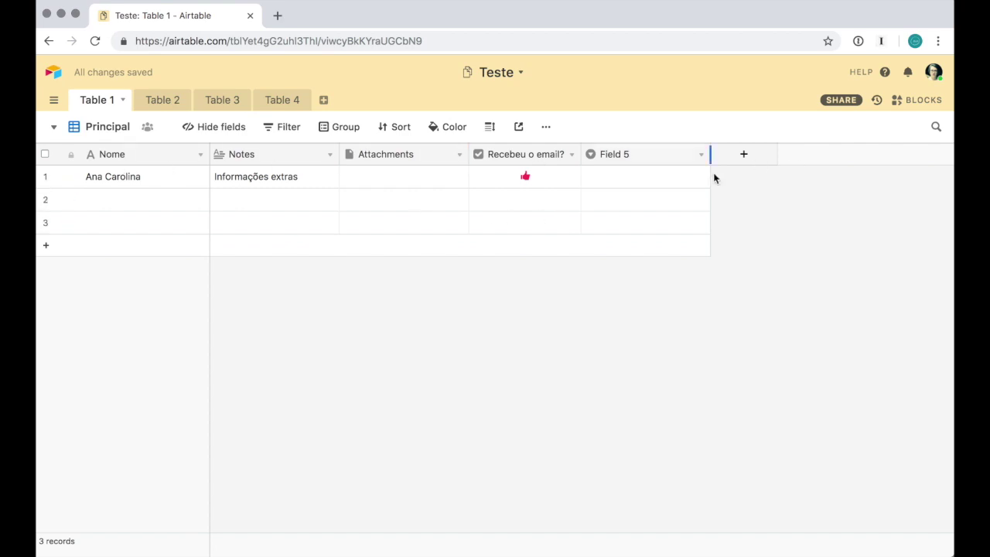
Set the first record's Field 5 to opção2
double_click(650, 177)
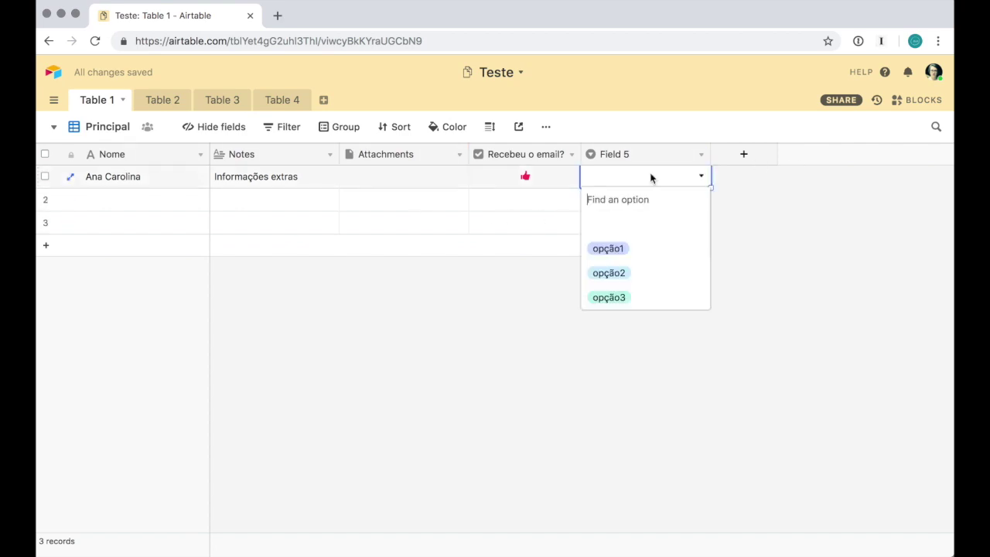
click(656, 271)
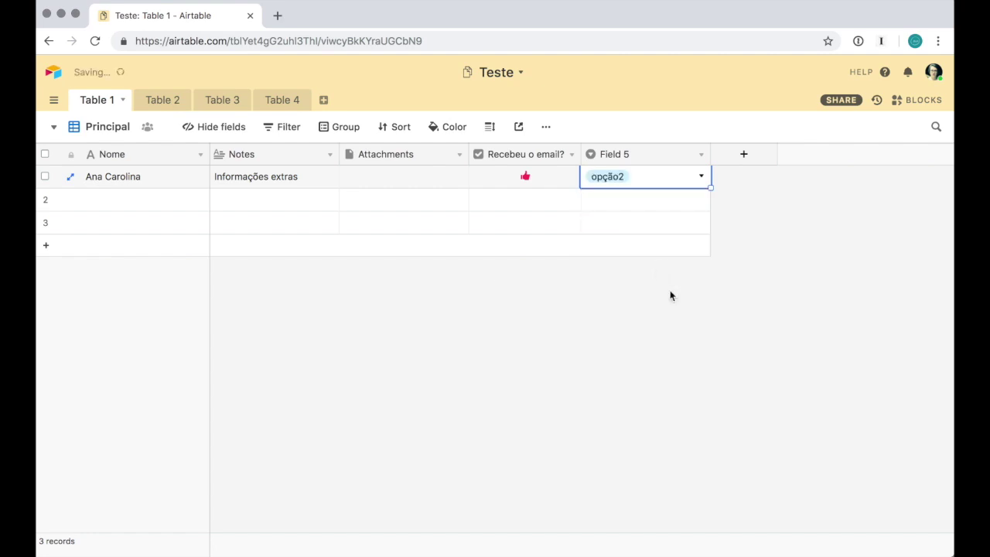
click(701, 153)
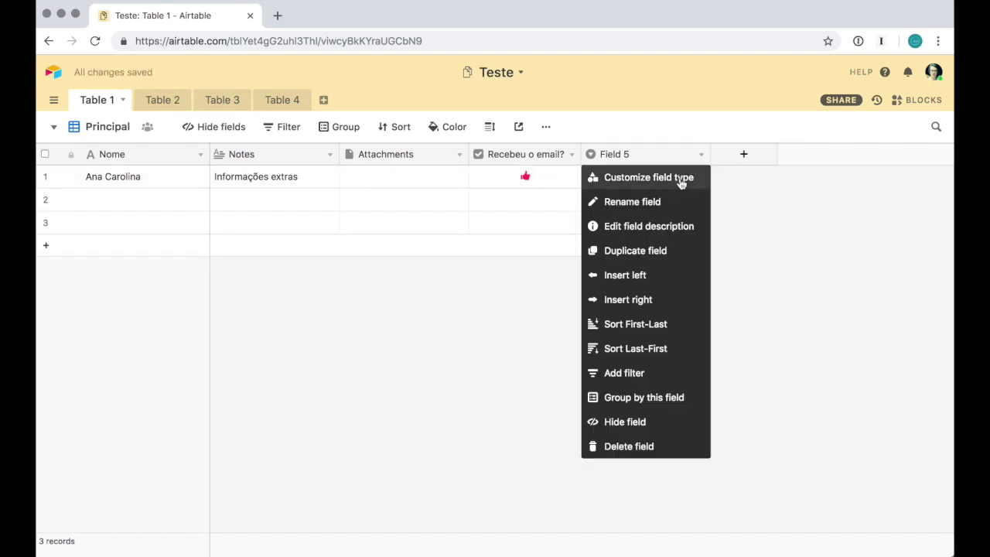
Move opção2 above opção1 and change Field 5 to multiple select
click(679, 176)
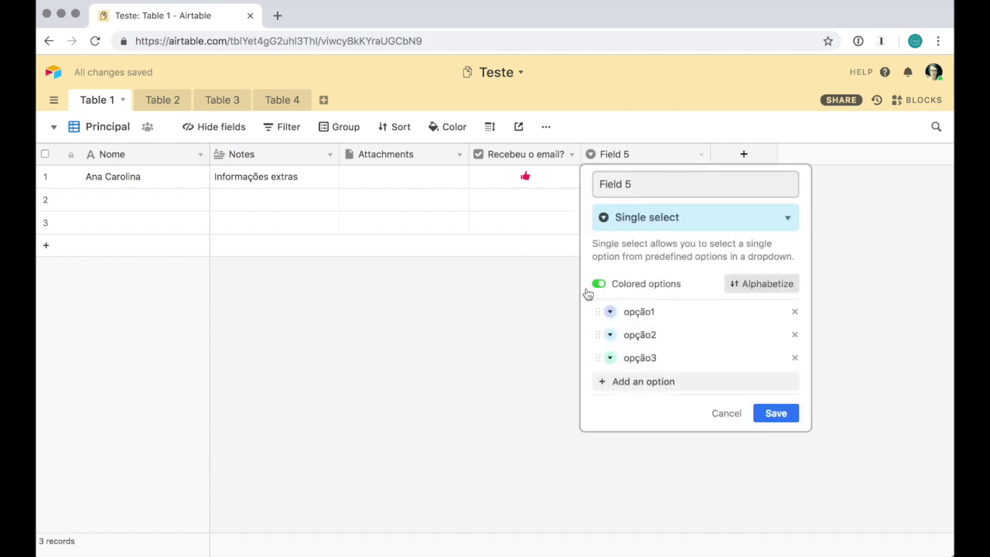
click(600, 284)
click(599, 285)
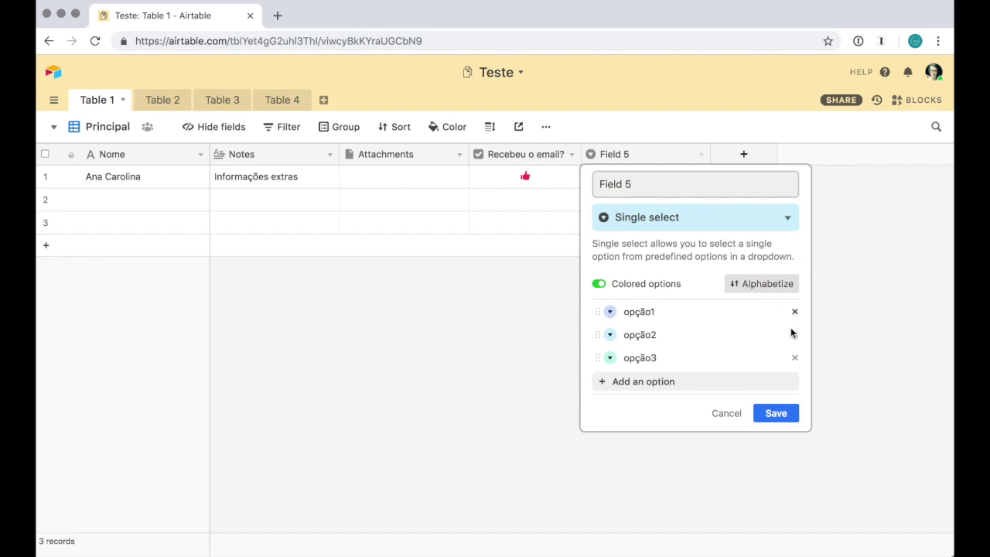
drag(602, 334, 607, 317)
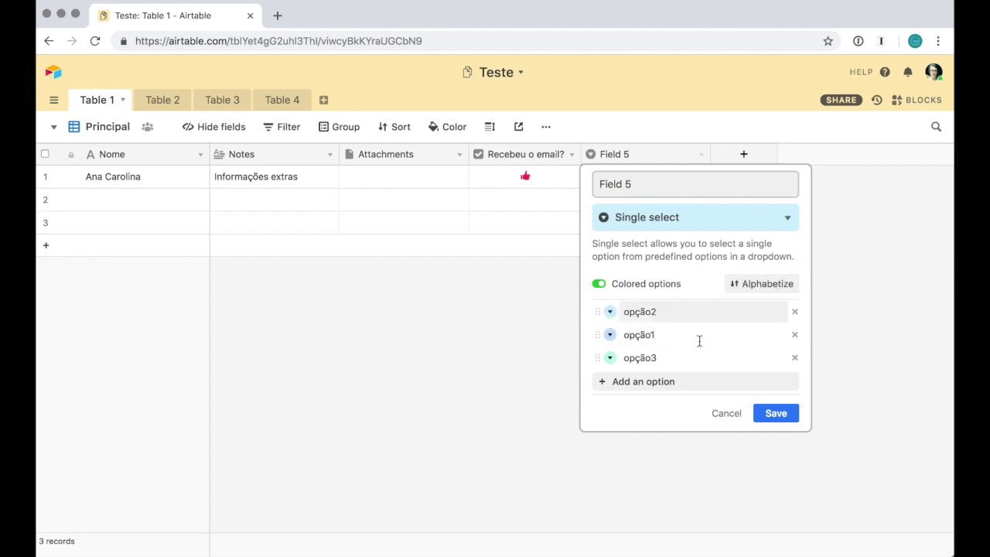
click(725, 218)
scroll(730, 325, down, 3)
click(717, 306)
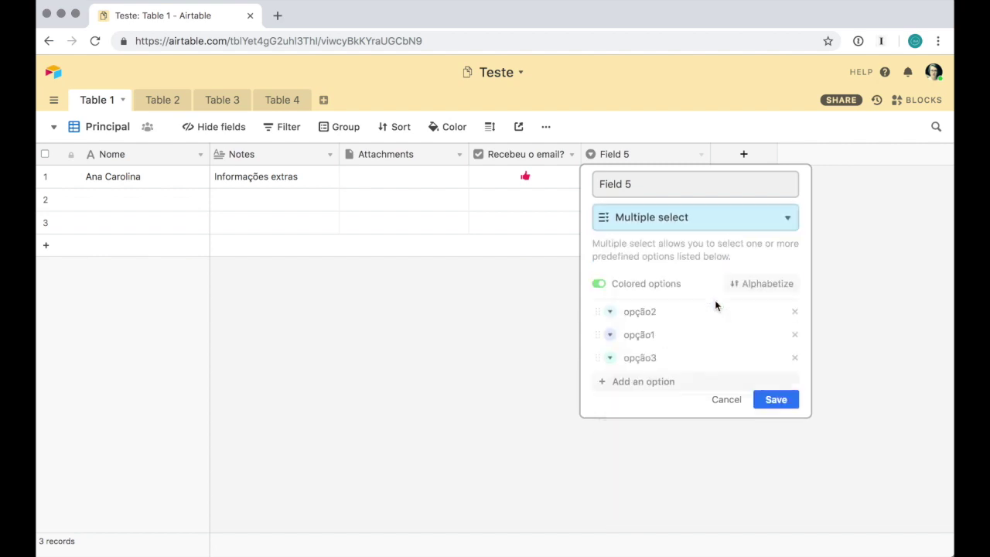
click(775, 413)
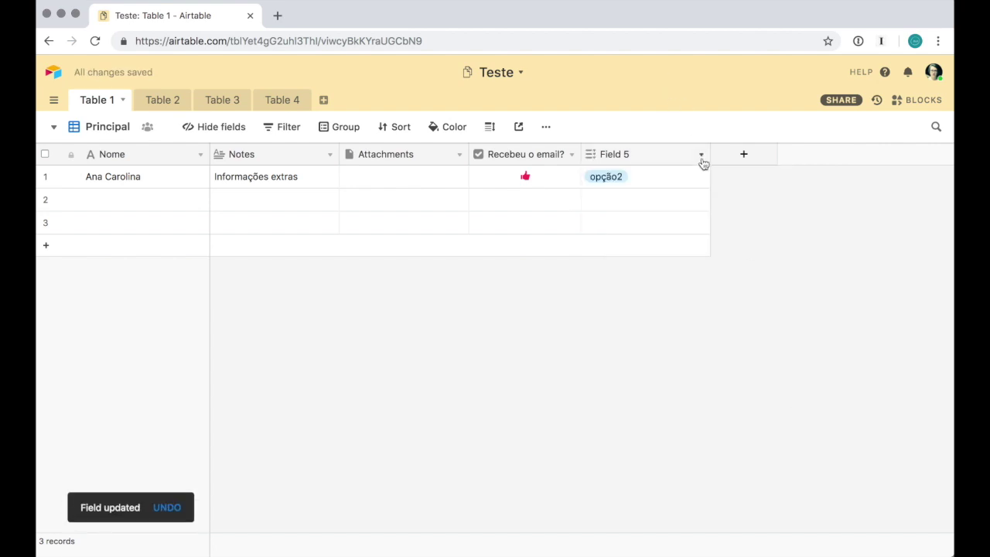
Add opção1 to the first record's Field 5 alongside opção2
click(700, 178)
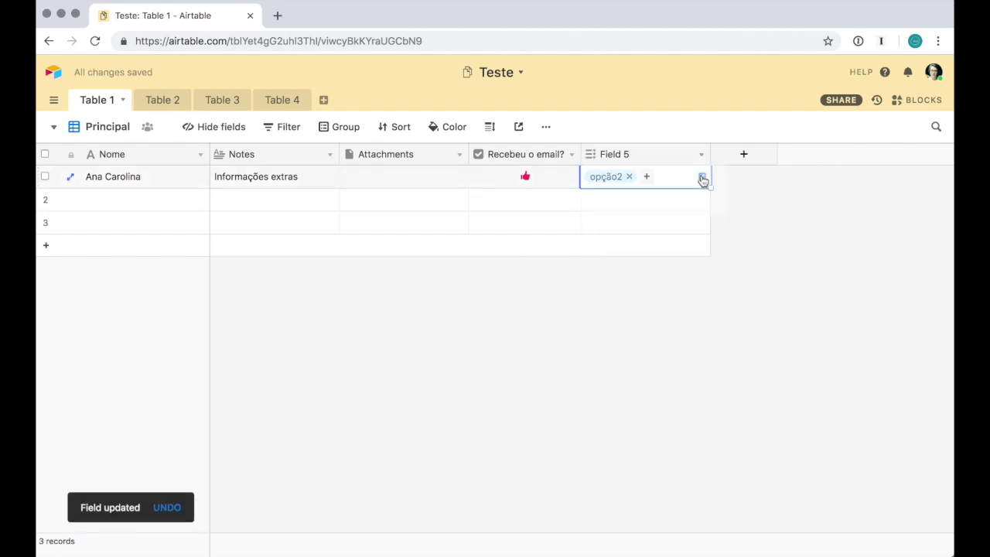
click(701, 178)
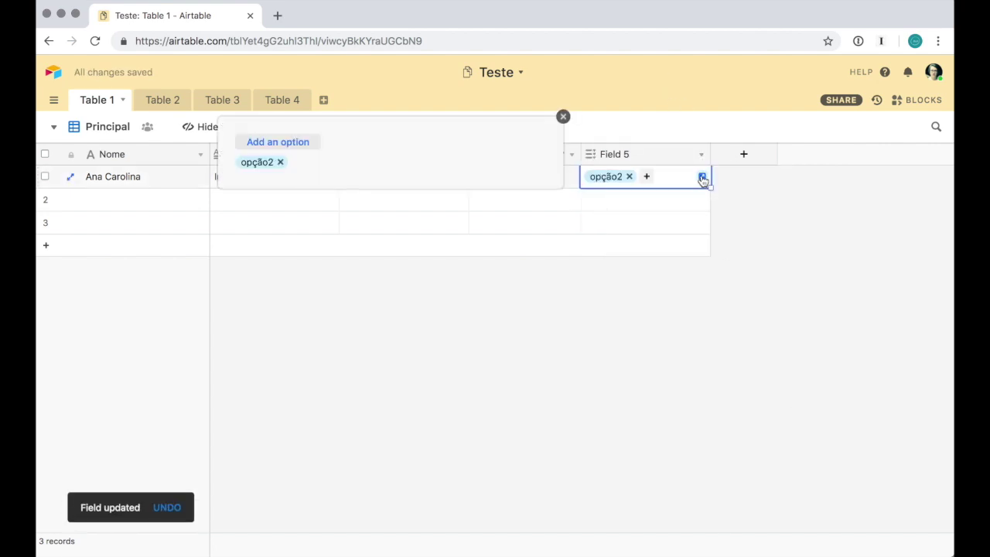
click(287, 143)
click(274, 182)
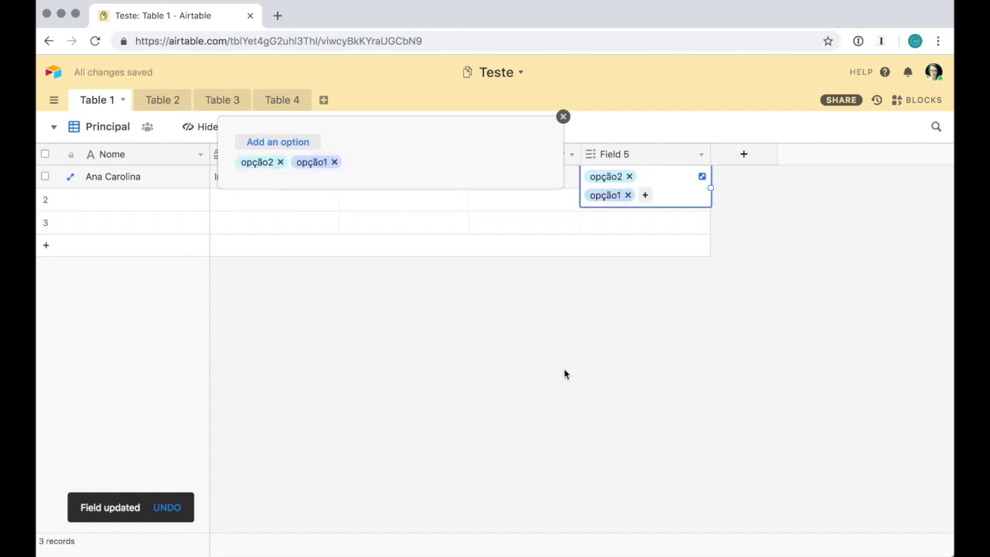
click(563, 370)
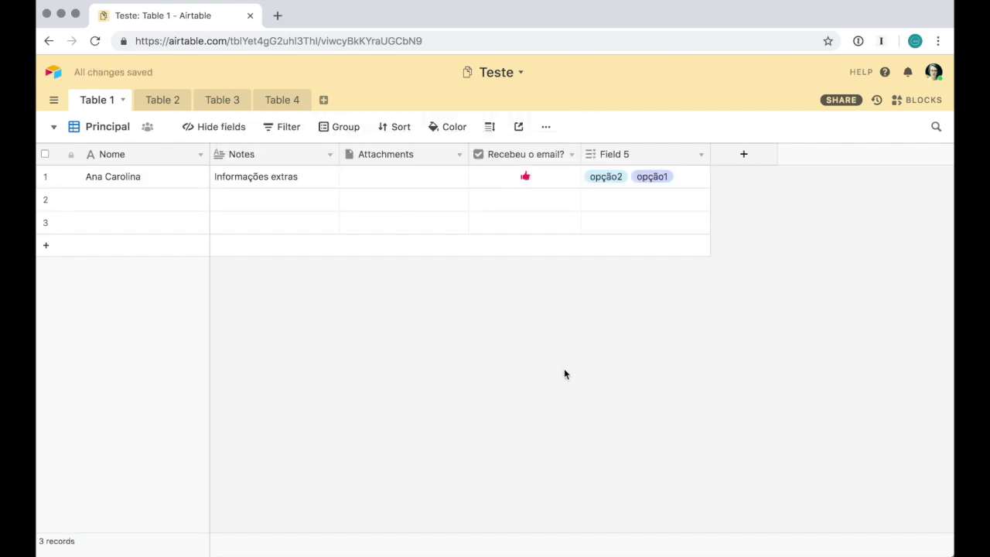
click(743, 154)
Browse the field types and choose Currency for Field 6
click(782, 217)
scroll(804, 271, down, 4)
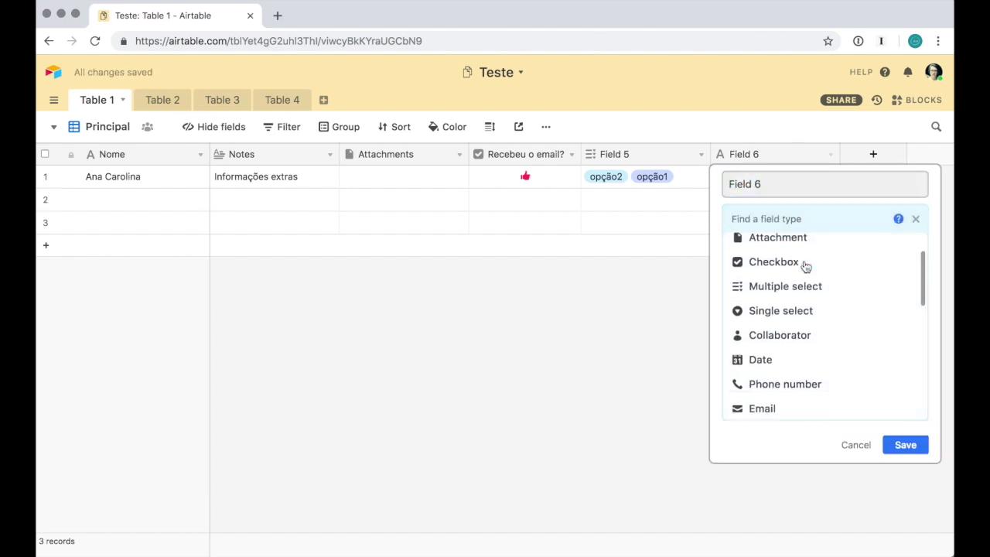
mouse_move(806, 285)
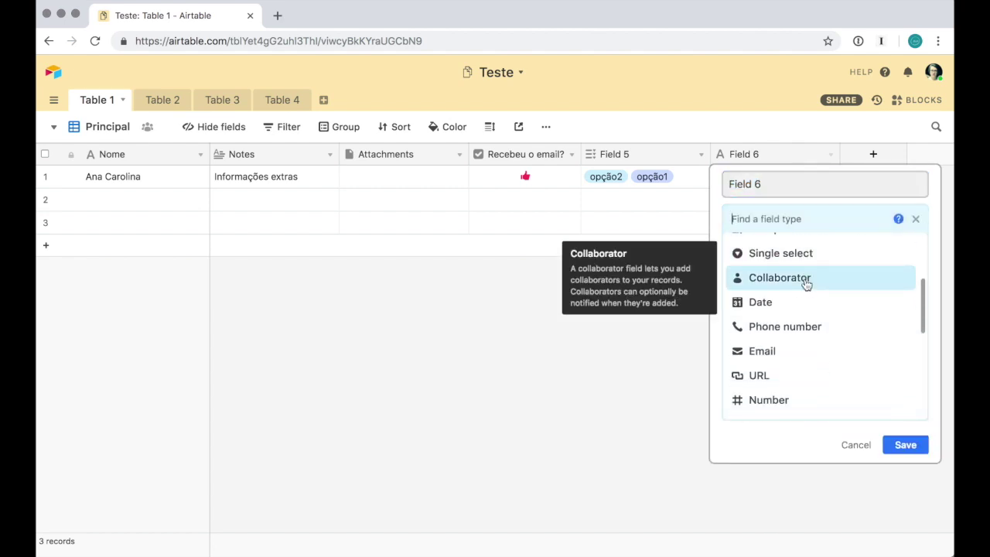
mouse_move(813, 308)
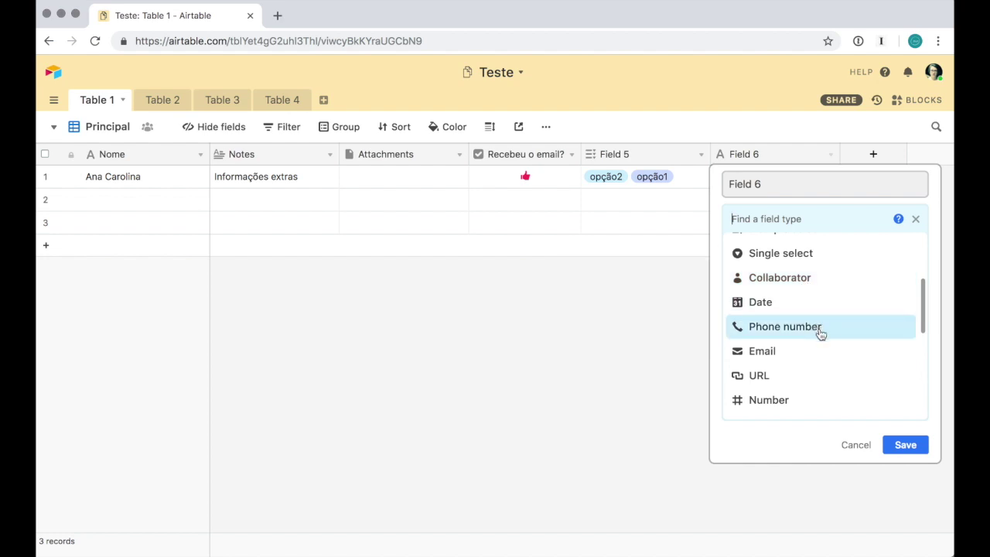
scroll(818, 377, down, 3)
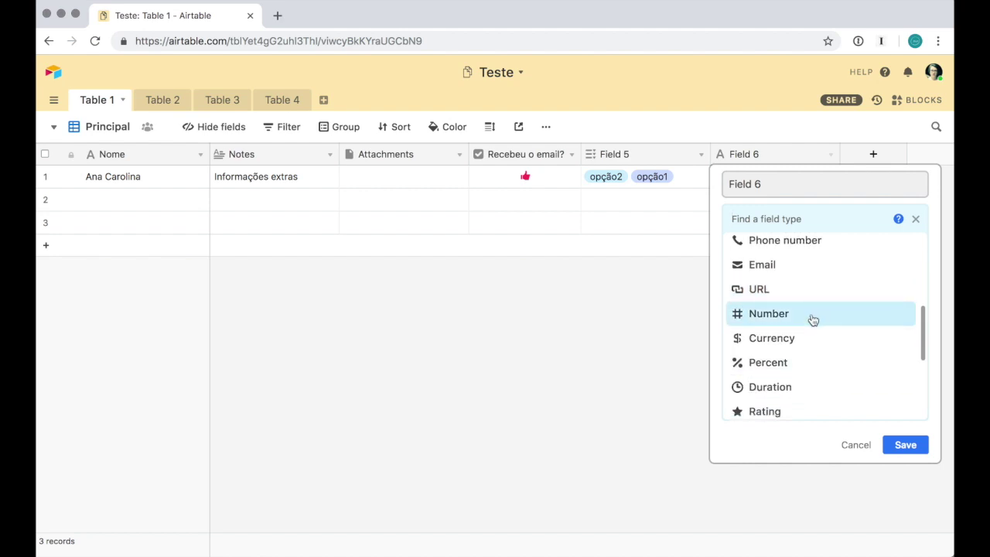
scroll(811, 320, down, 2)
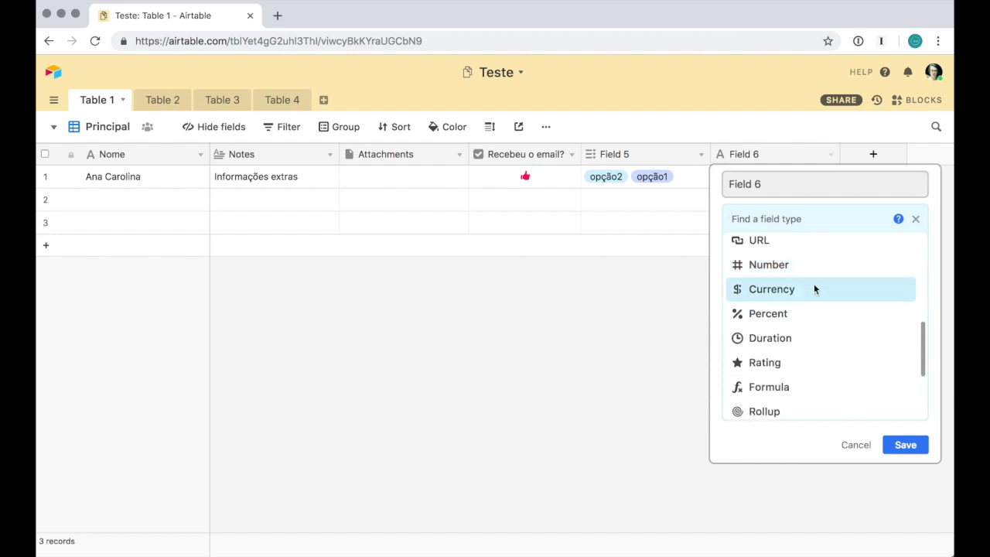
click(815, 289)
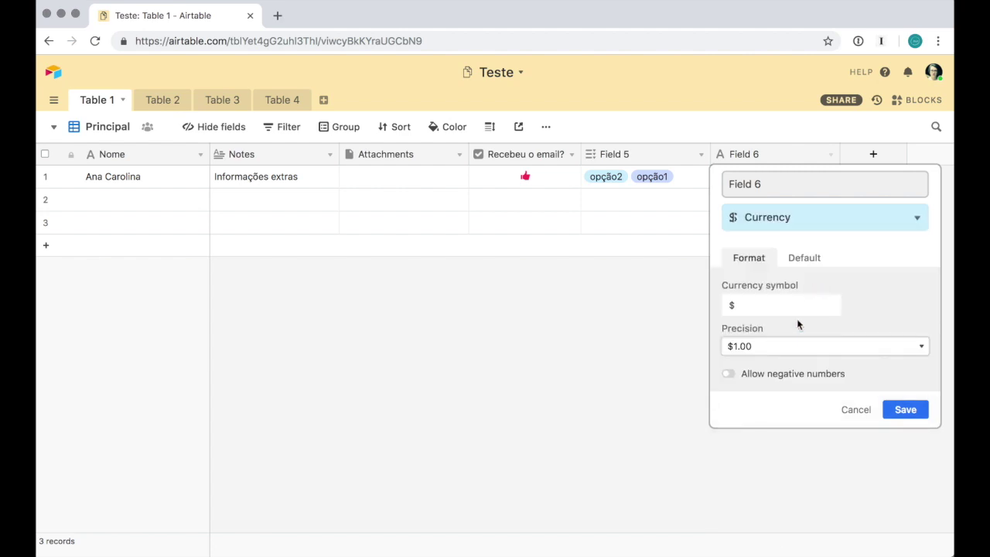
Keep $1.00 precision, toggle negative numbers on and off, then cancel the currency setup
click(782, 303)
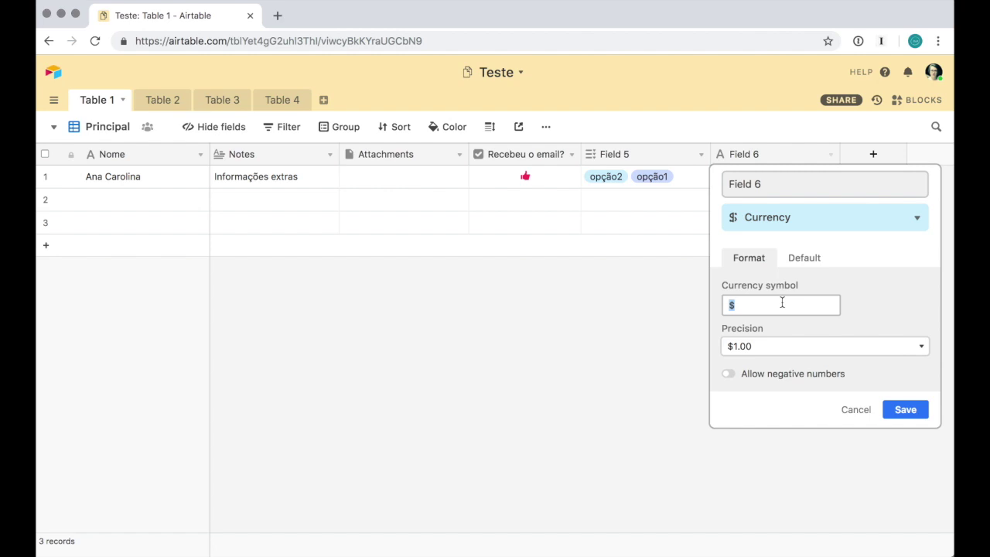
click(794, 351)
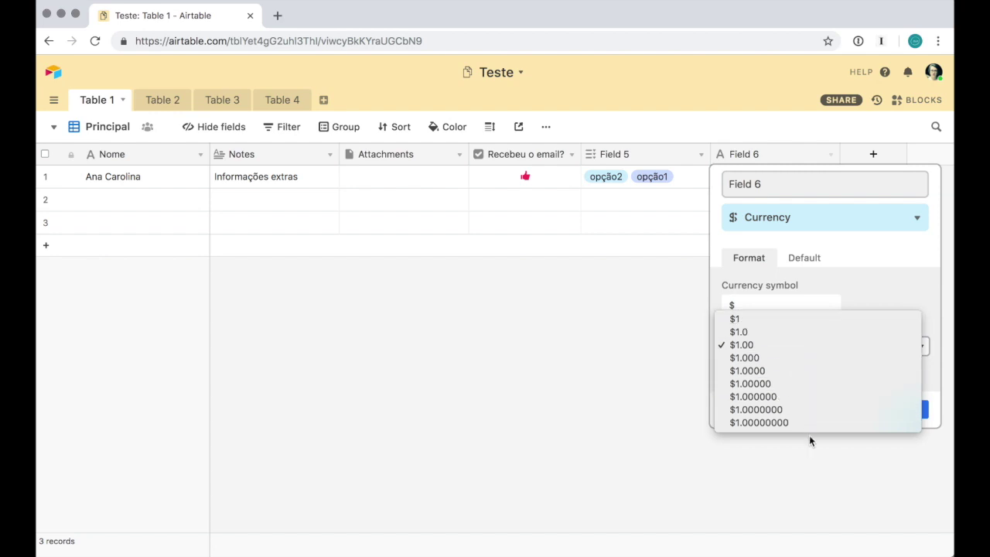
click(816, 345)
click(728, 375)
click(729, 376)
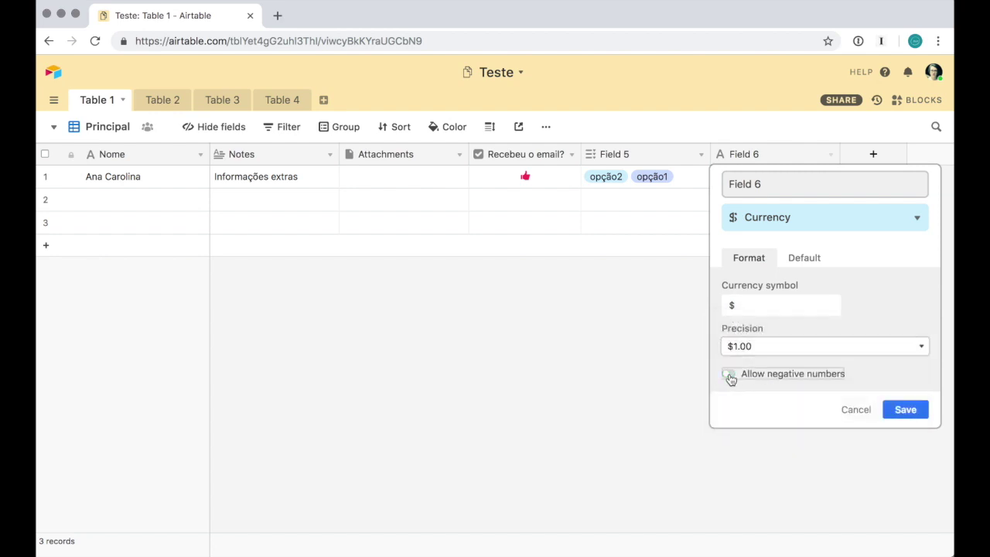
click(856, 409)
click(831, 154)
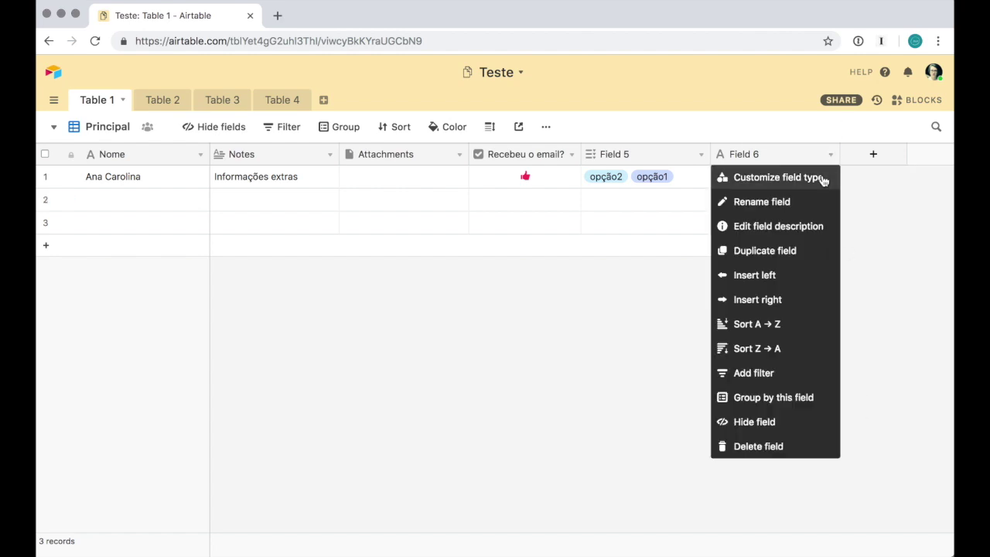
Make Field 6 a Rating field with teal hearts and a maximum of 10
click(822, 177)
click(781, 221)
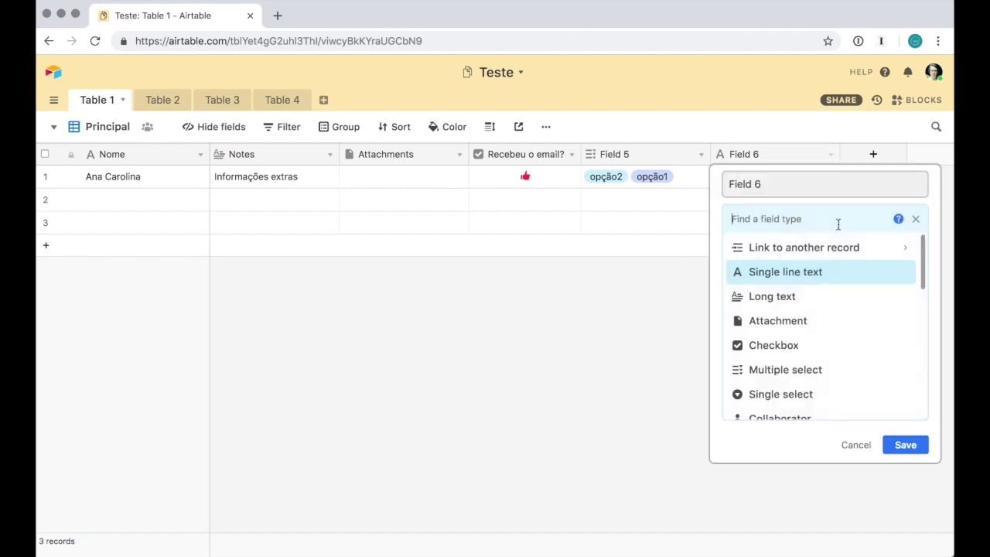
scroll(844, 342, down, 1)
scroll(845, 342, down, 2)
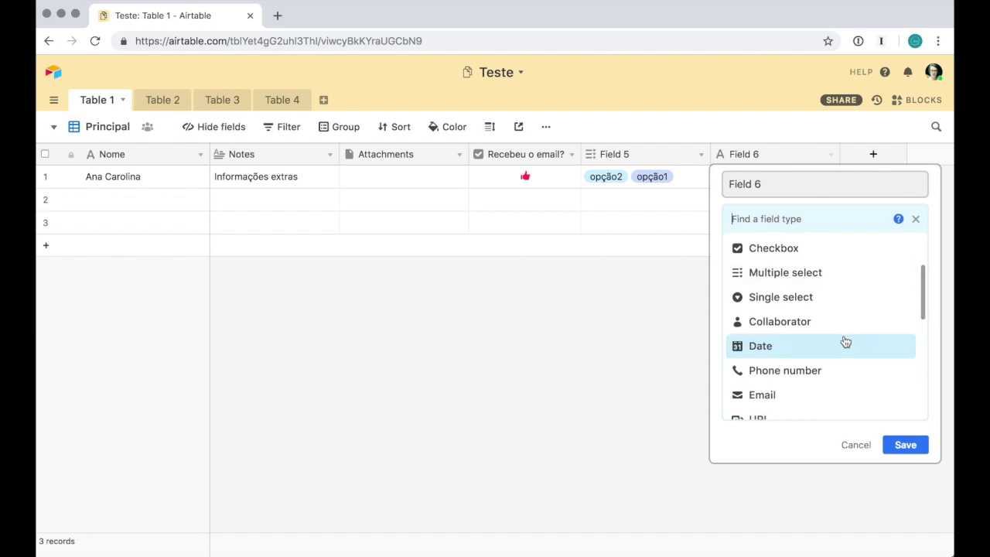
scroll(844, 341, down, 5)
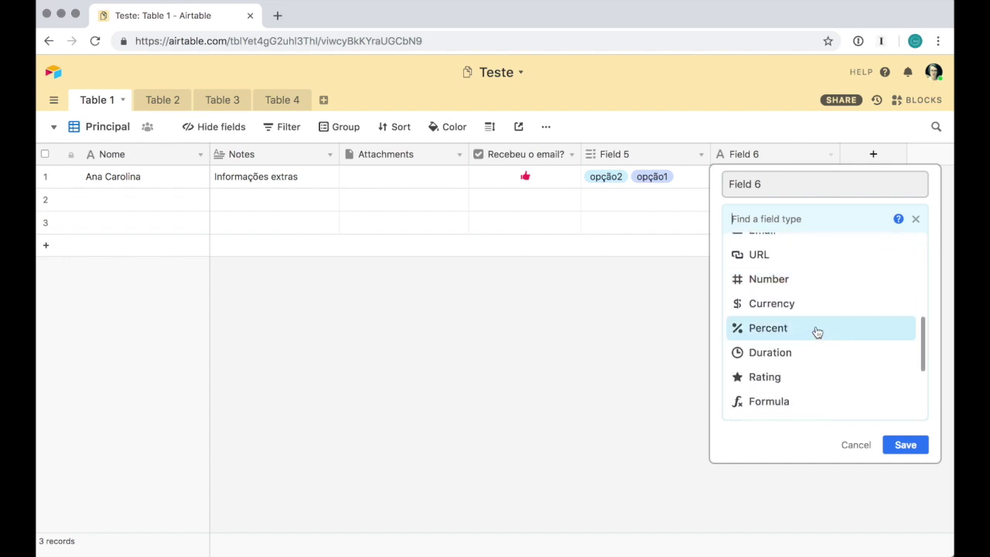
scroll(812, 352, down, 1)
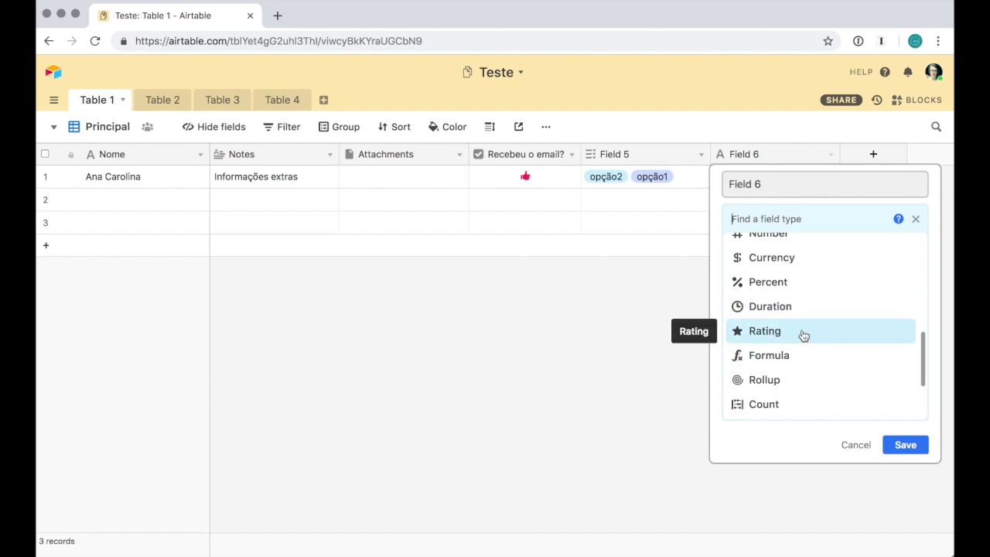
click(801, 334)
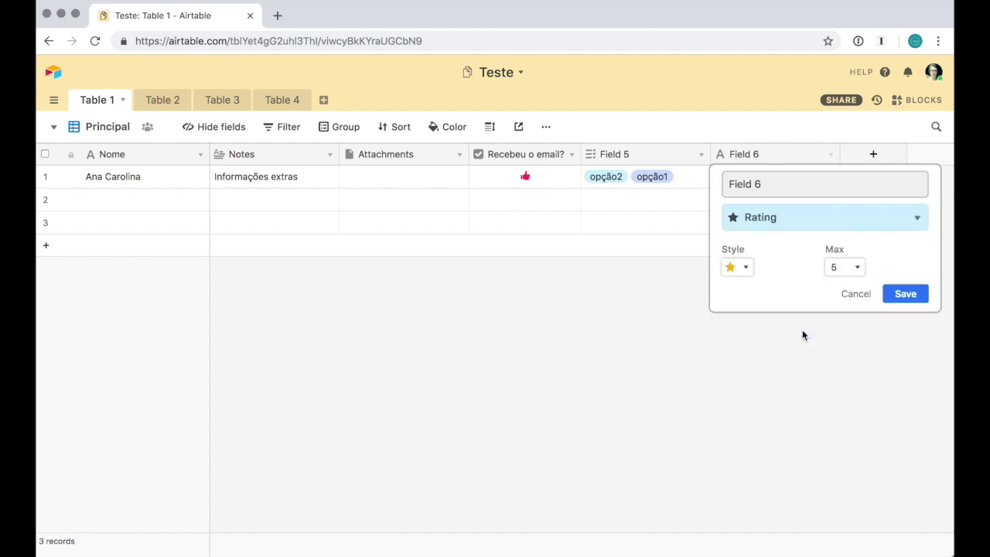
click(741, 268)
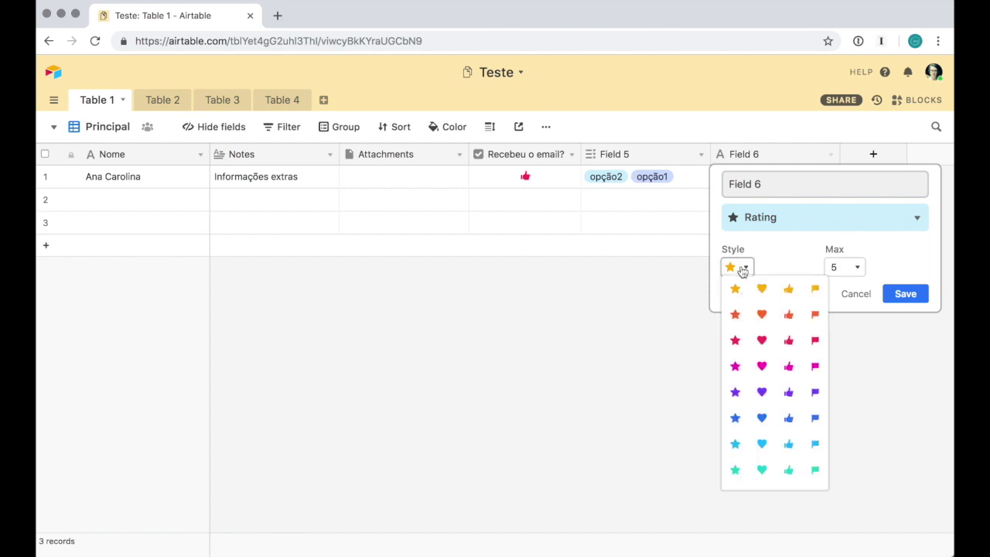
click(761, 472)
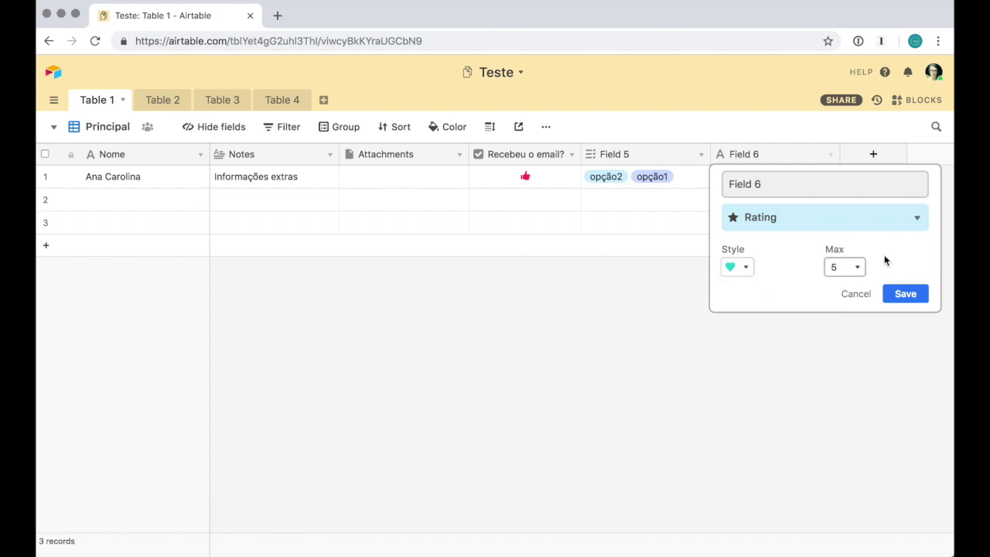
click(855, 268)
click(838, 328)
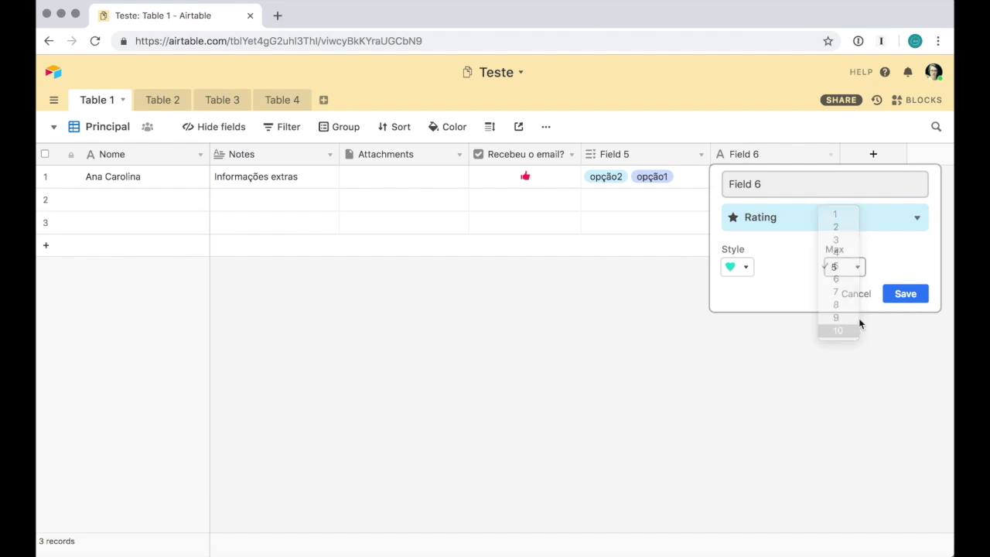
click(907, 295)
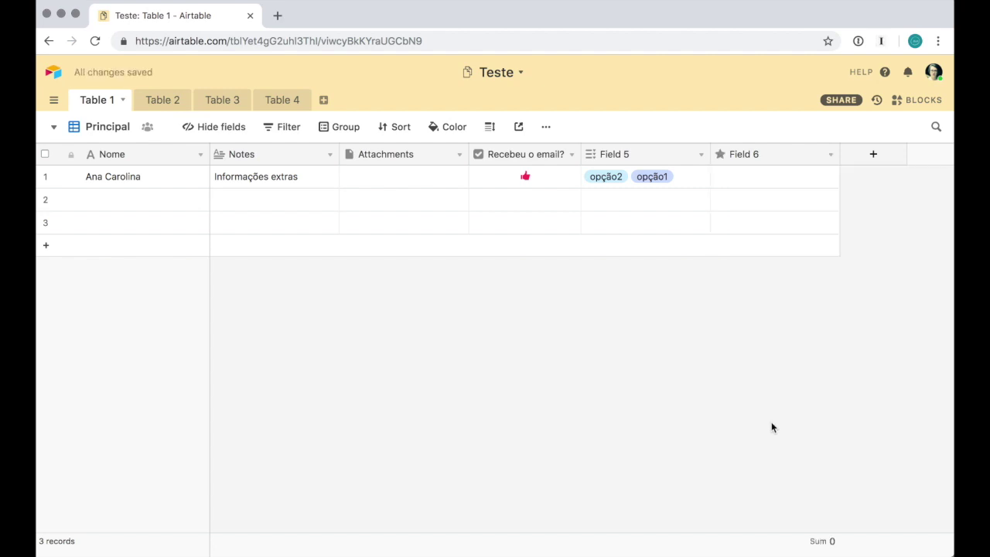
Give the first record a rating of 10 hearts
click(800, 177)
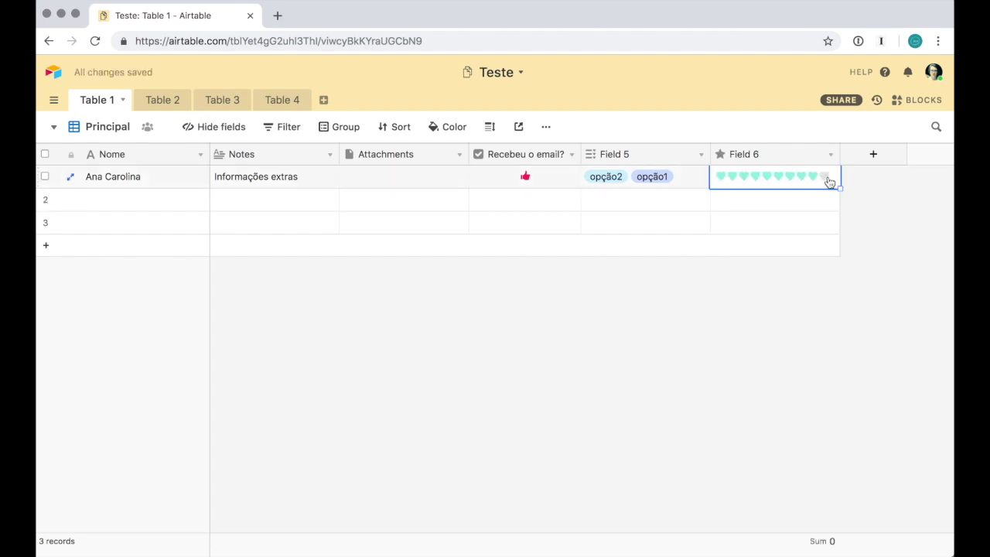
click(827, 177)
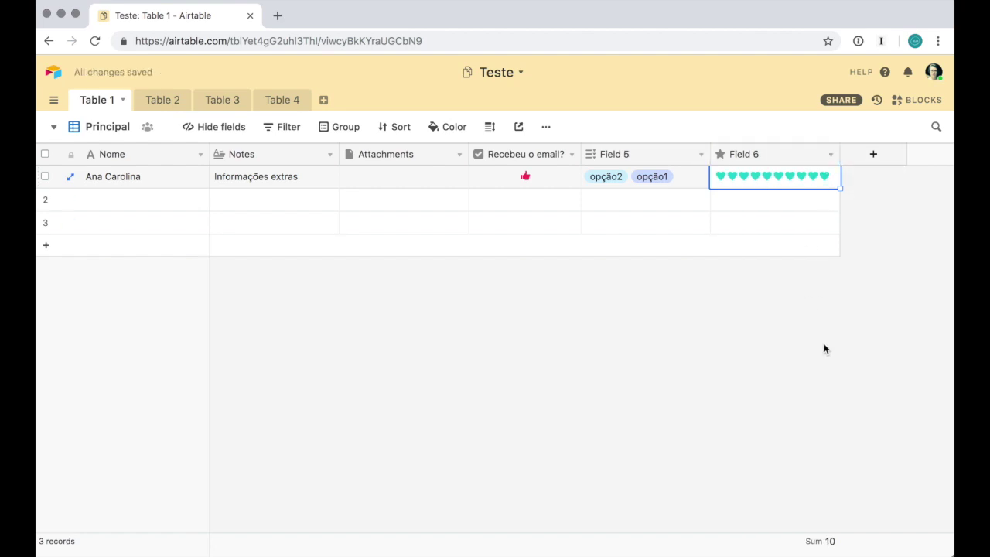
click(857, 157)
click(853, 216)
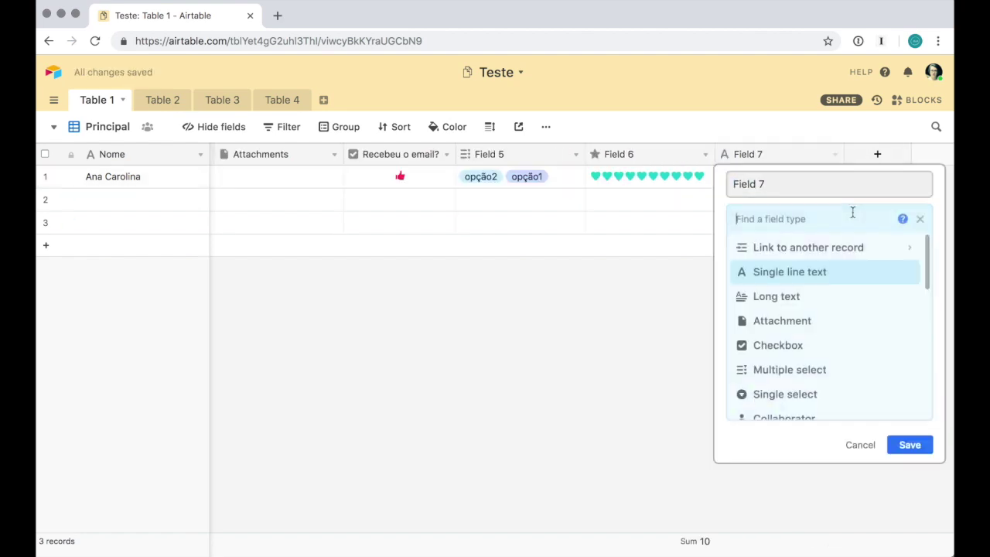
Look through Field 7's types, including Formula and Created time, then cancel without changes
scroll(853, 289, down, 8)
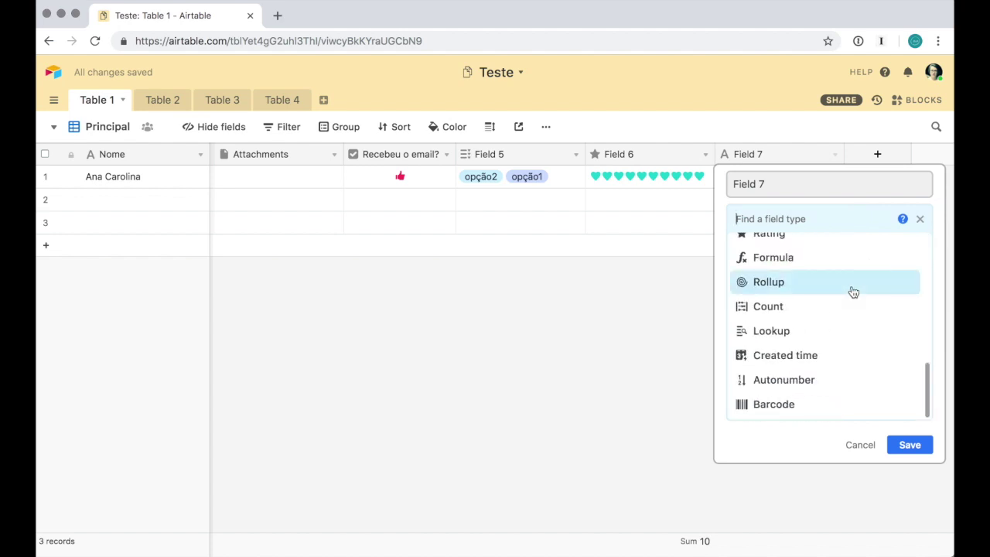
scroll(852, 291, up, 2)
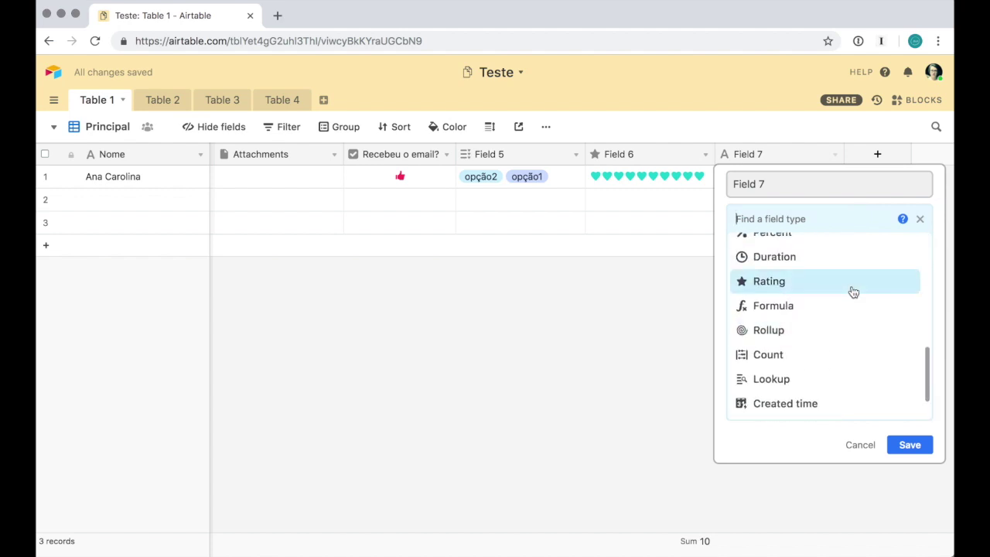
mouse_move(850, 311)
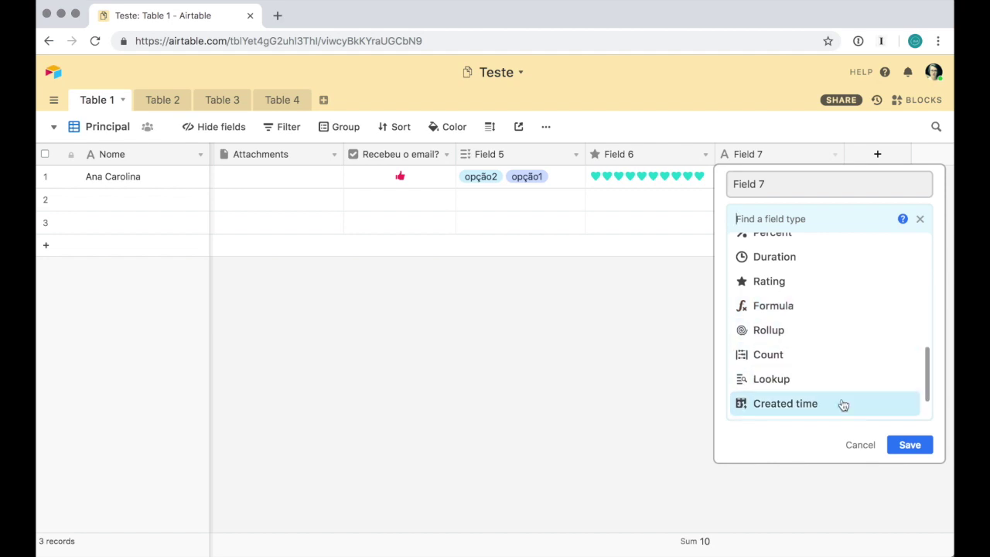
scroll(851, 330, down, 1)
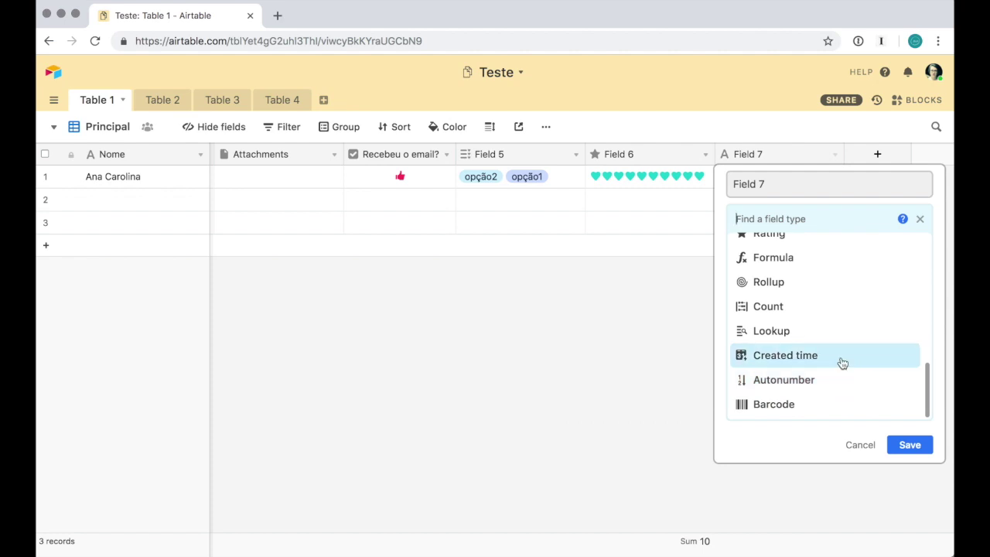
mouse_move(842, 363)
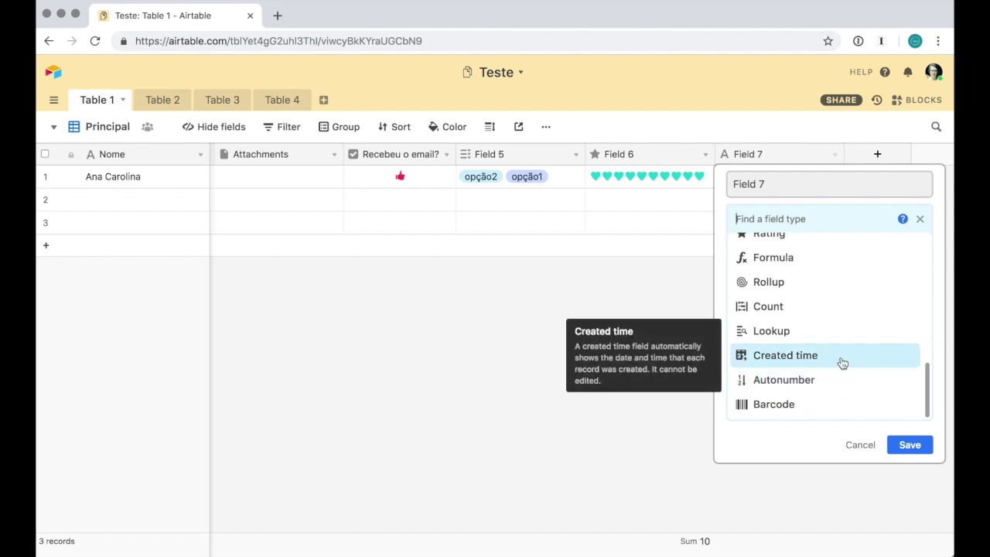
scroll(842, 363, up, 10)
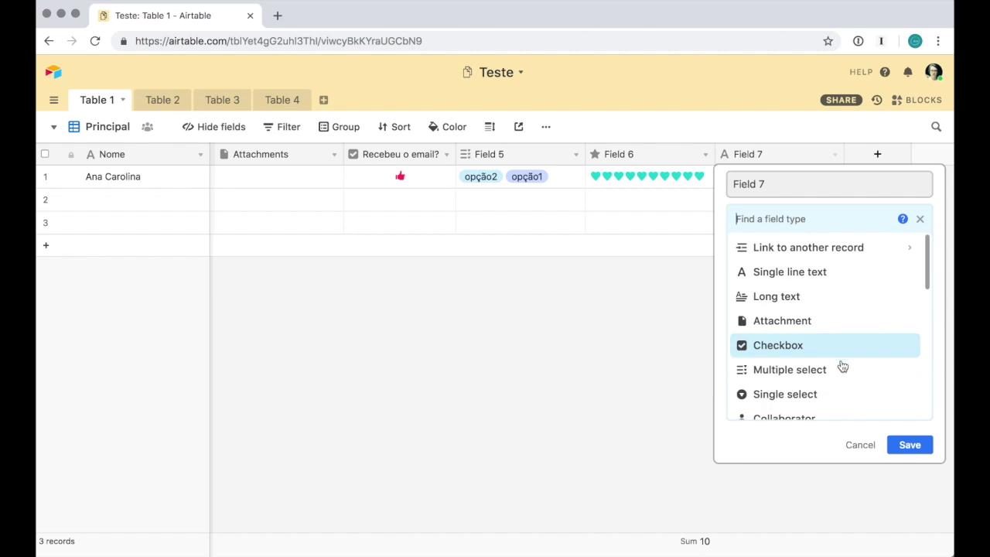
click(859, 444)
scroll(862, 444, left, 2)
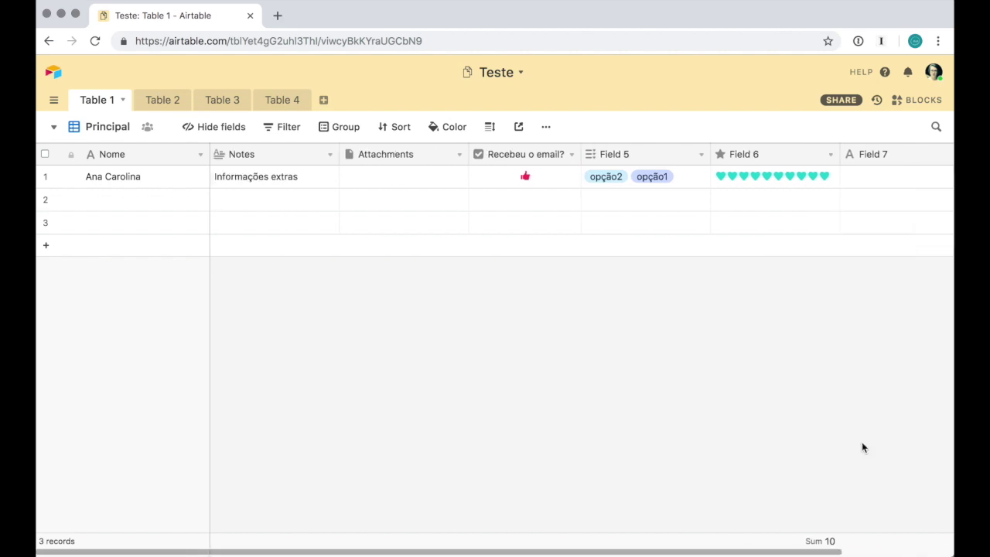
Change the Attachments field to Email and enter an e-mail address in the first record
click(459, 155)
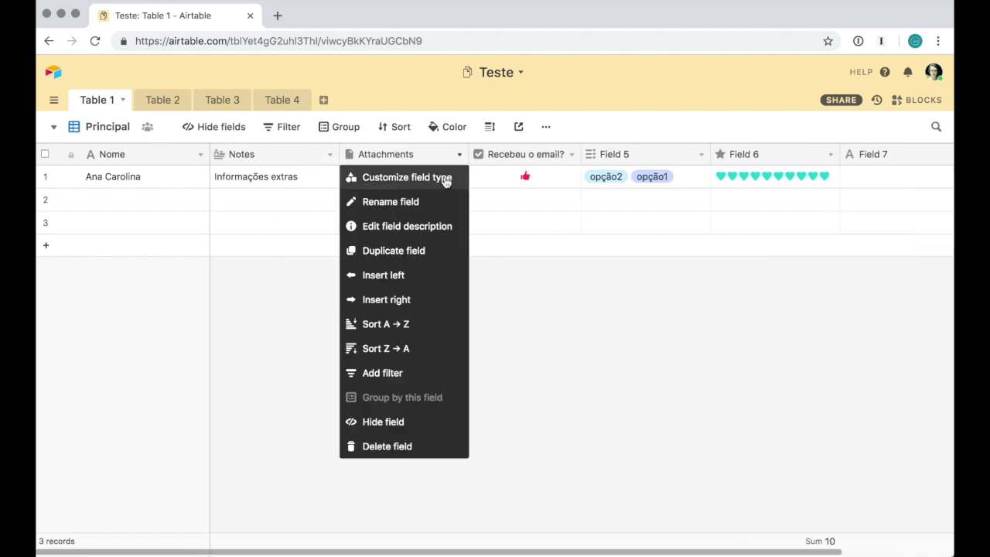
click(443, 178)
click(455, 217)
scroll(466, 298, down, 5)
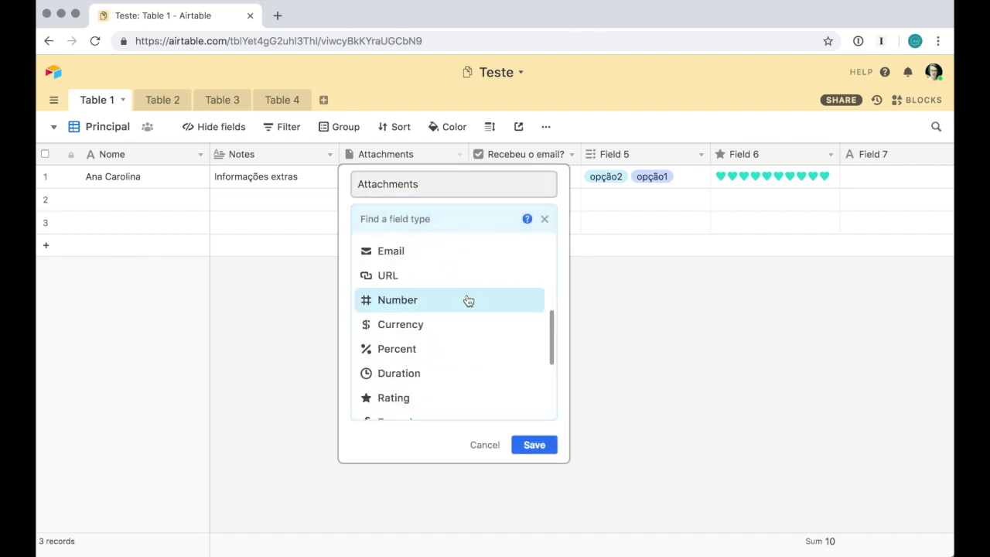
click(468, 251)
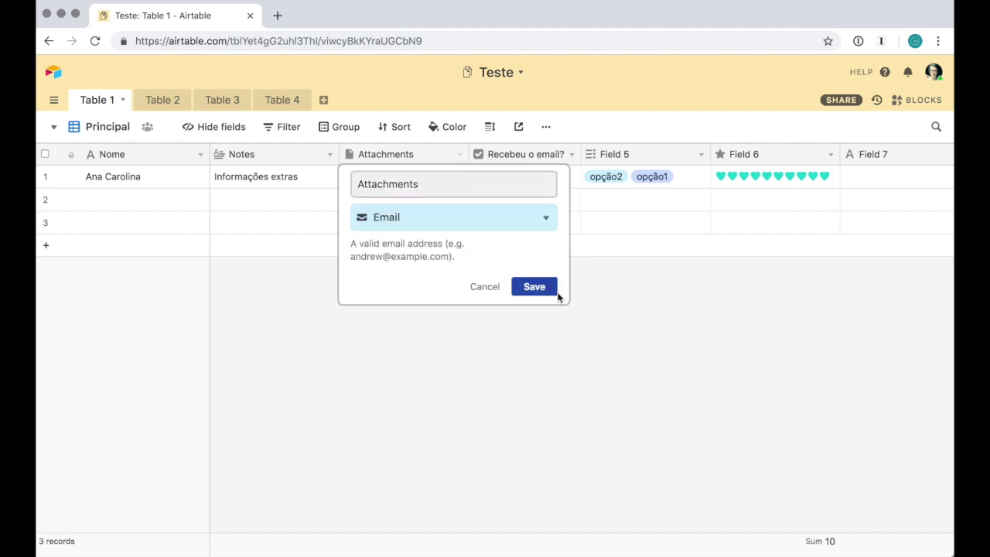
click(534, 287)
click(413, 181)
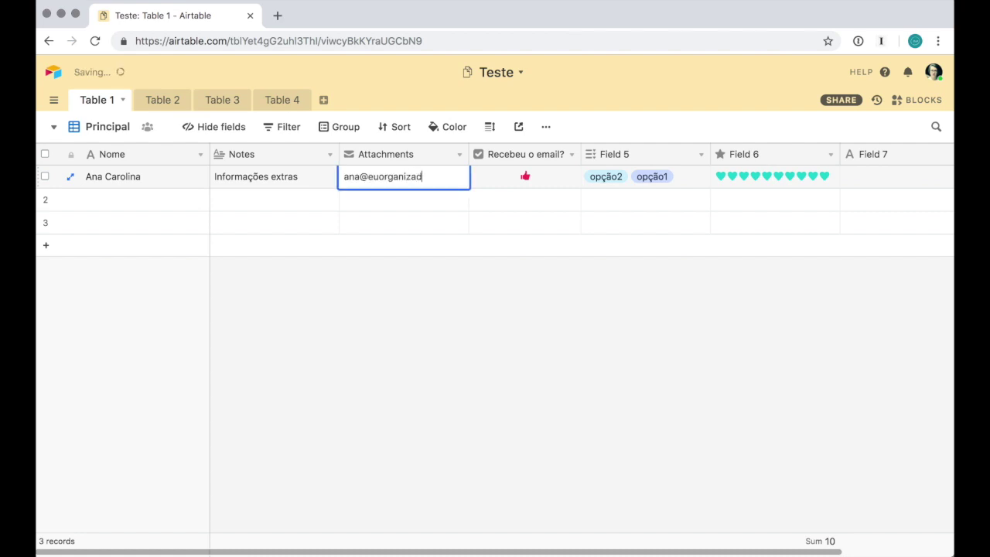
Make Notes a Date field in European format with a 12-hour time included
click(329, 155)
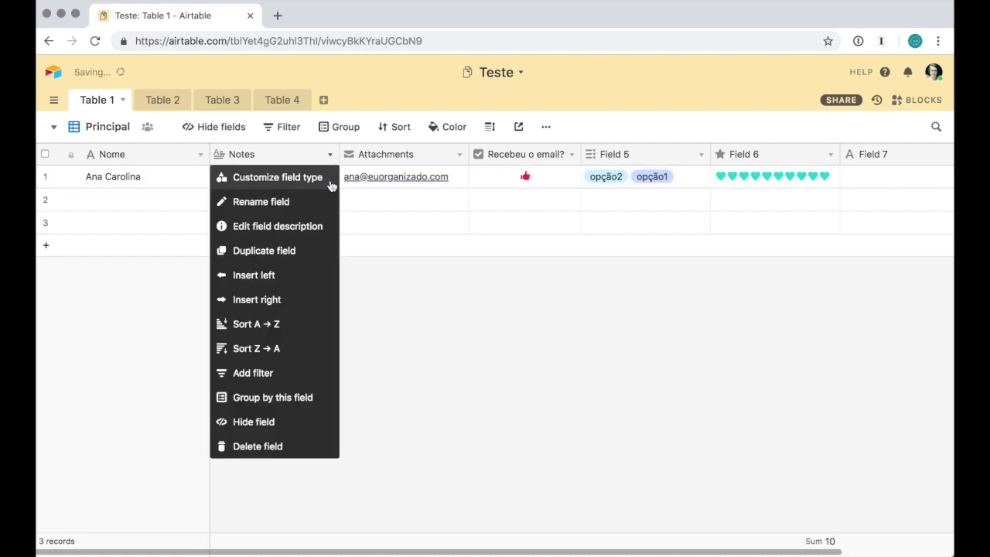
click(328, 177)
click(345, 220)
scroll(355, 333, down, 3)
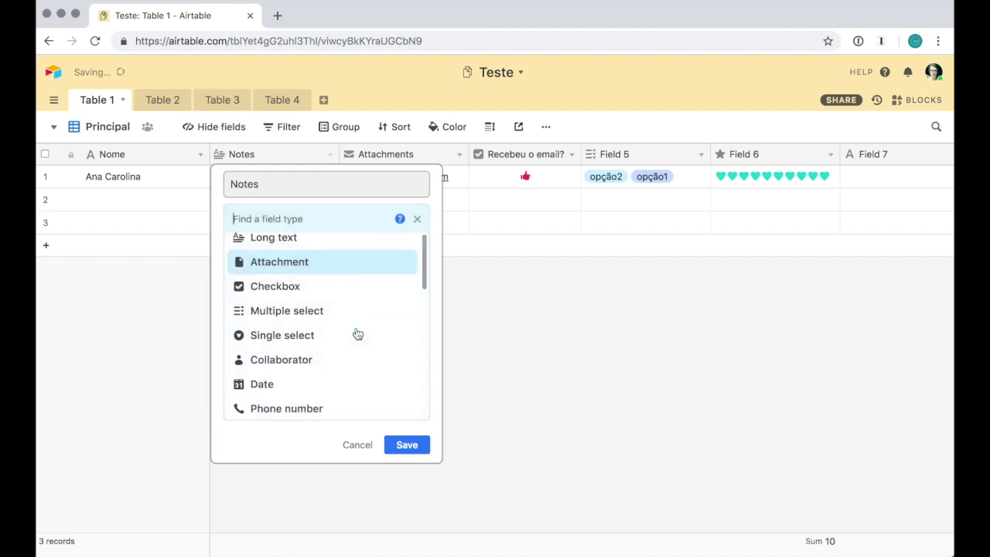
click(354, 347)
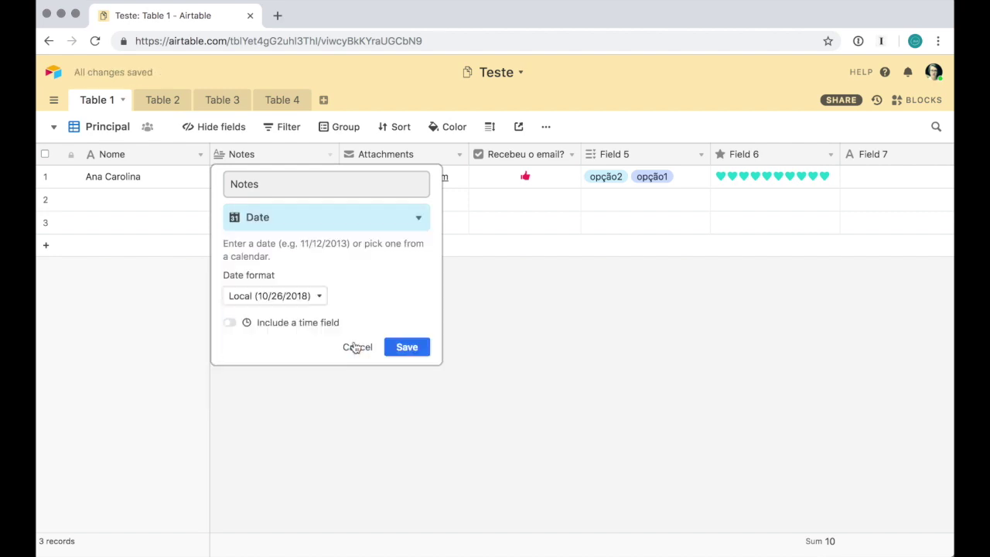
click(286, 299)
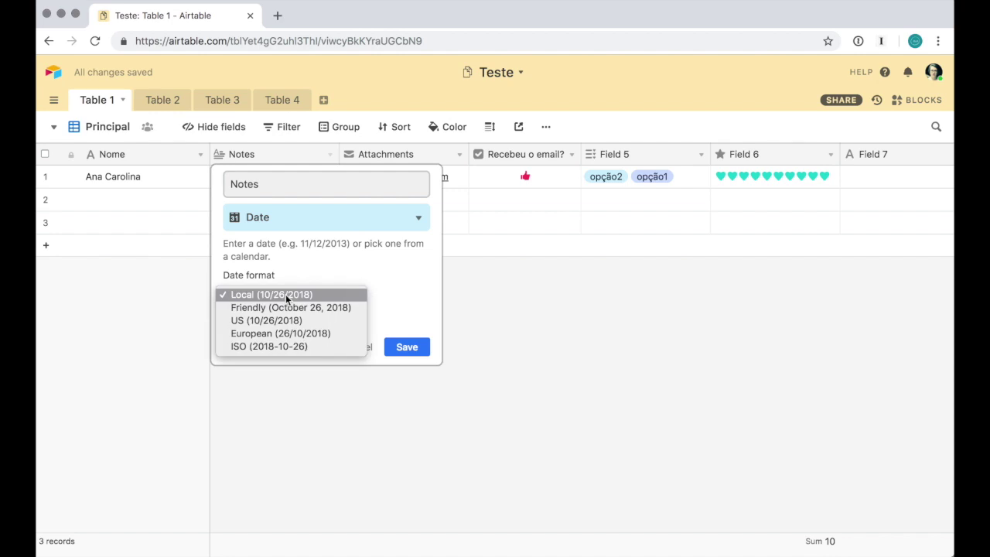
click(344, 337)
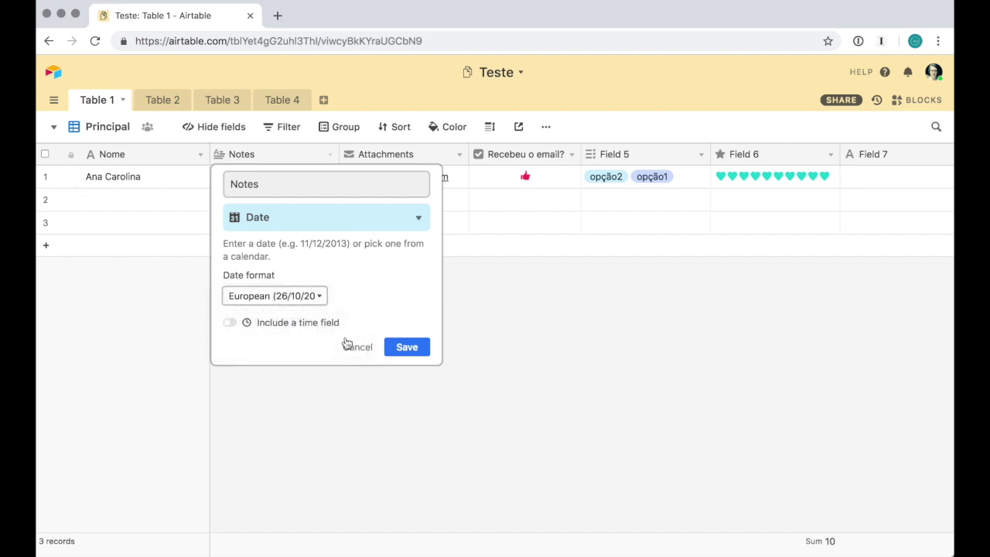
click(230, 323)
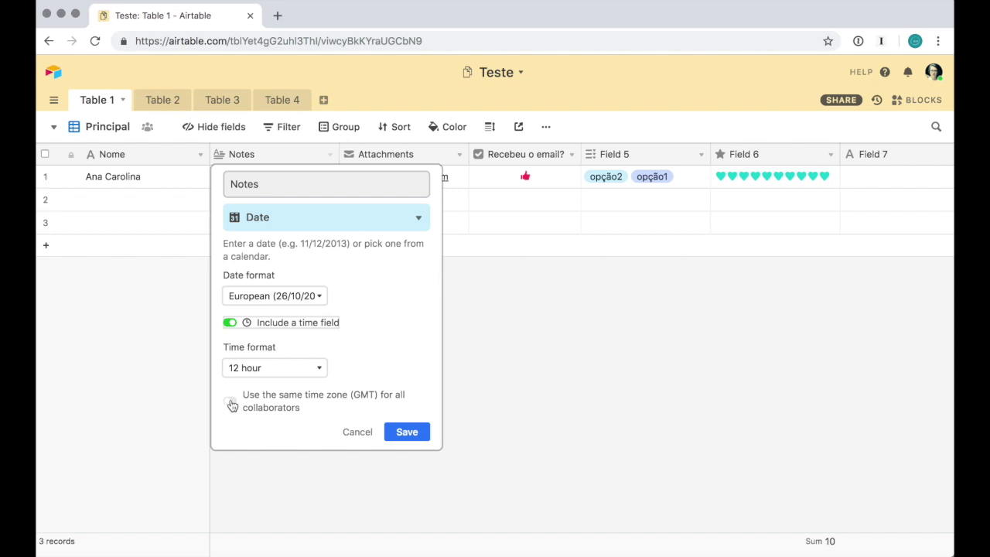
click(294, 369)
click(374, 359)
click(408, 434)
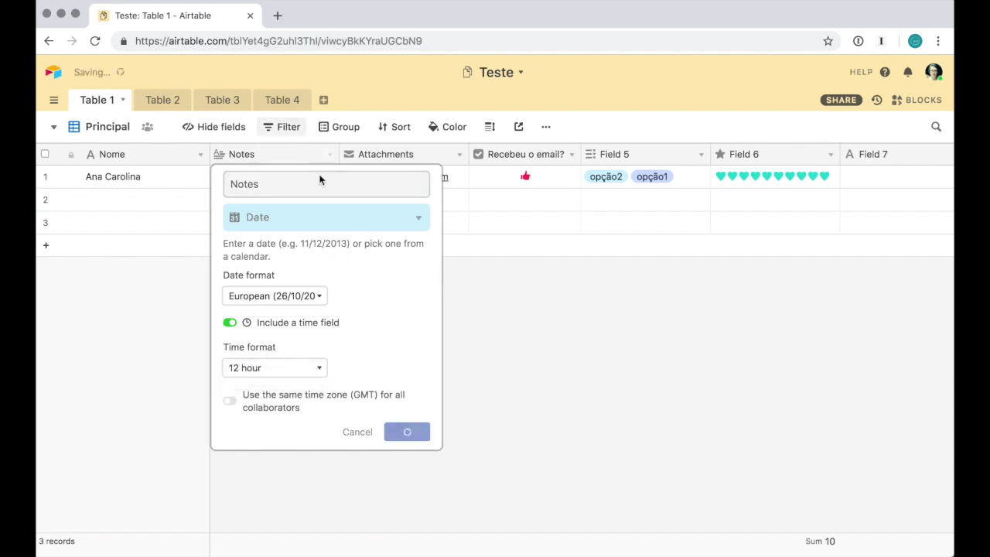
Rename the field to Data and fill the first record's cell with today's date
click(330, 154)
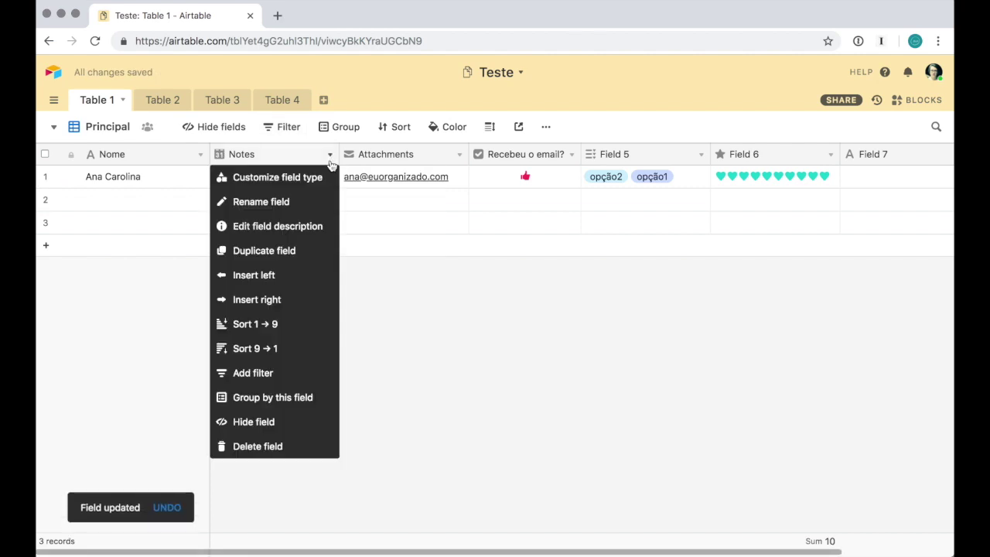
click(321, 177)
key(super+a)
text(Data)
click(407, 432)
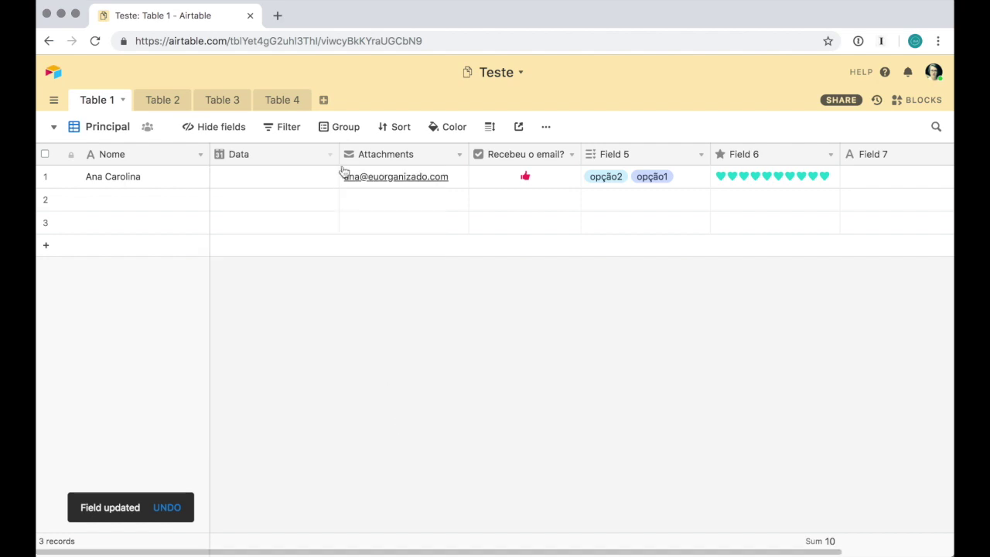
double_click(313, 179)
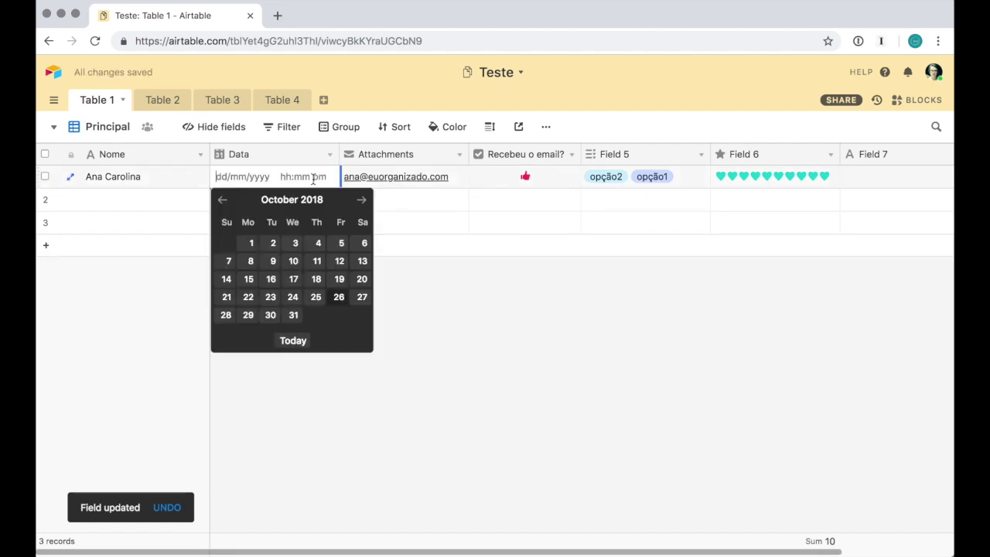
click(295, 342)
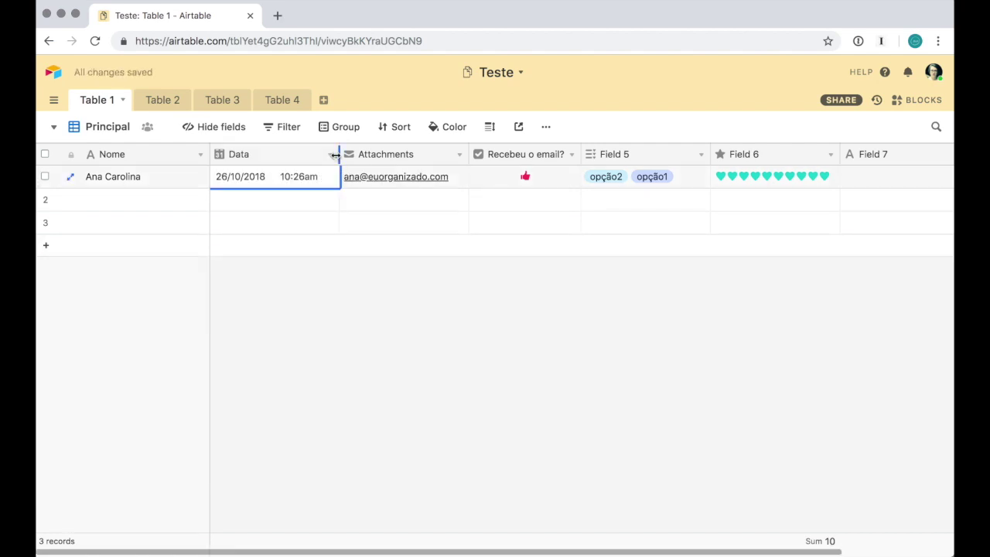
Switch to a Calendar view that places records by the Data field
click(52, 128)
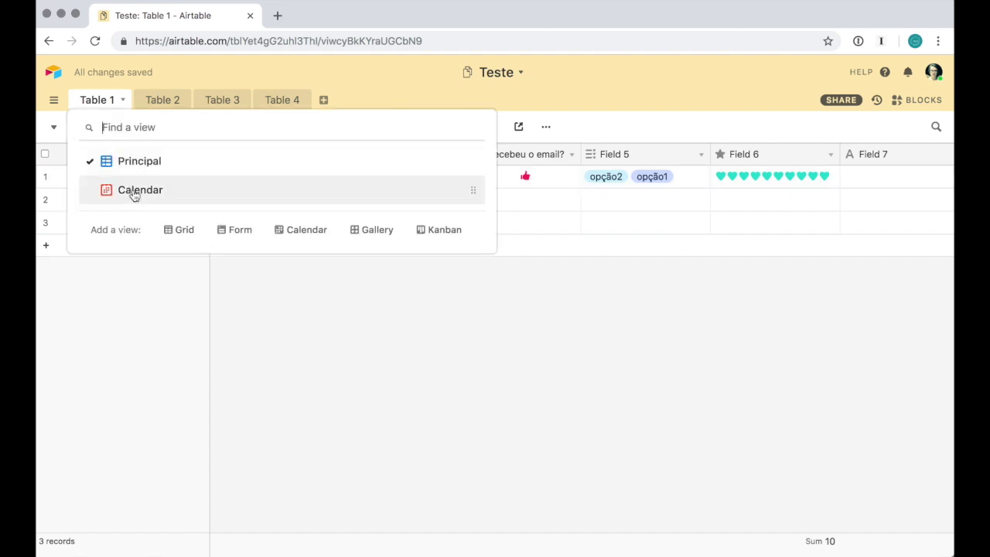
click(133, 192)
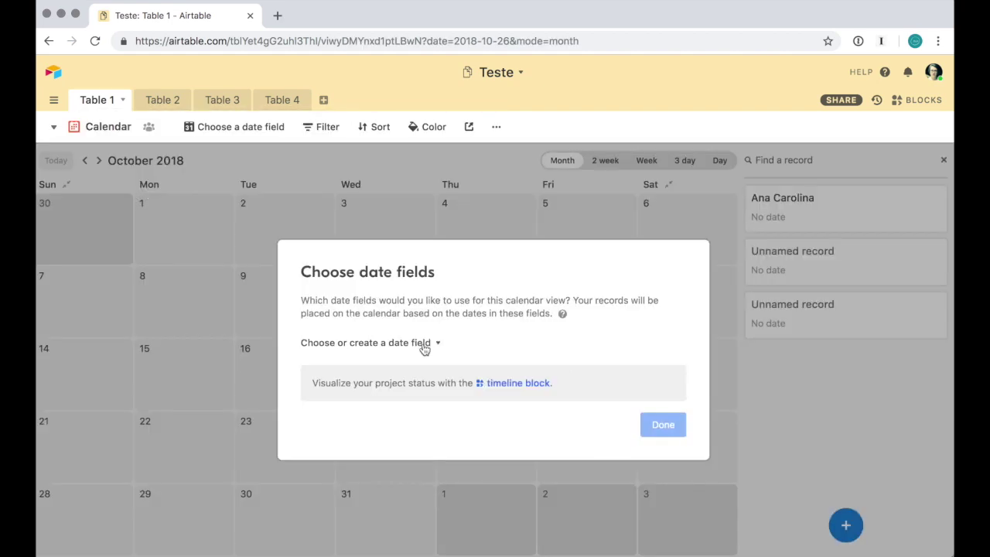
click(421, 345)
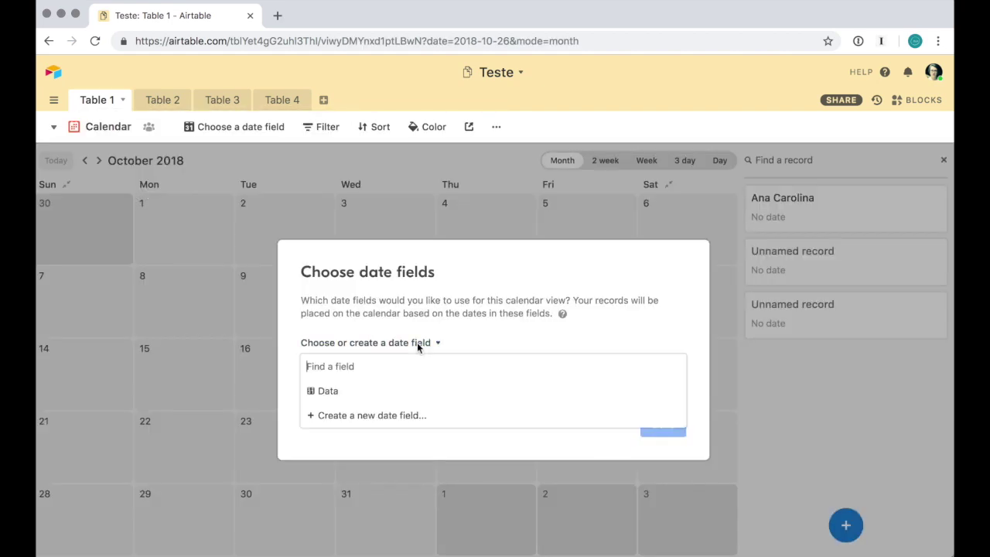
click(346, 397)
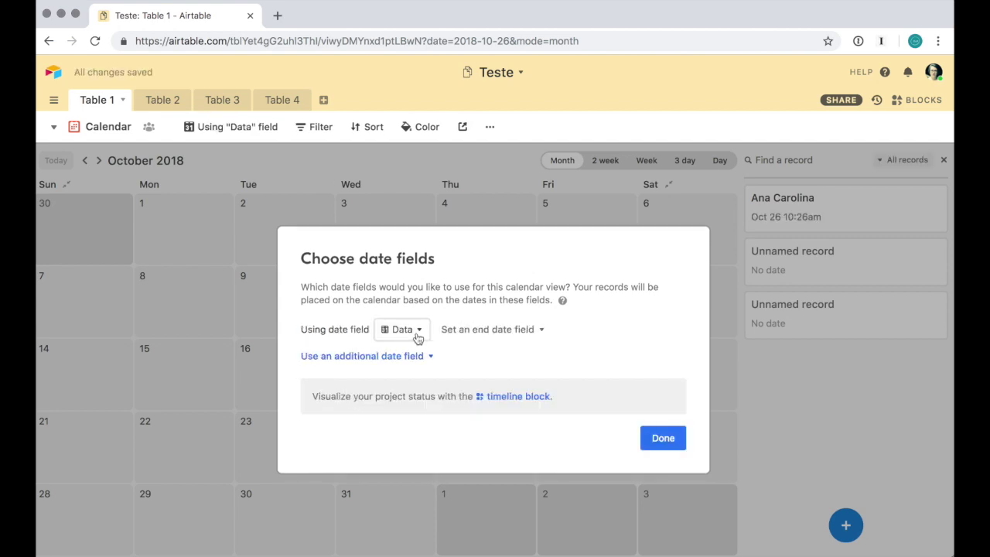
click(661, 439)
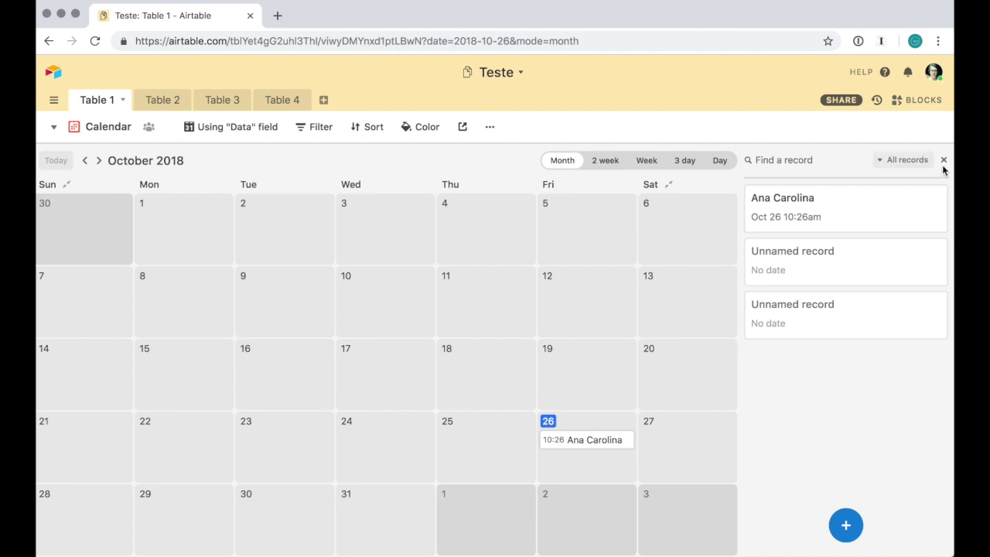
Hide the record list, try the 2 week, Week, 3 day and Day layouts, then return to Month
click(943, 161)
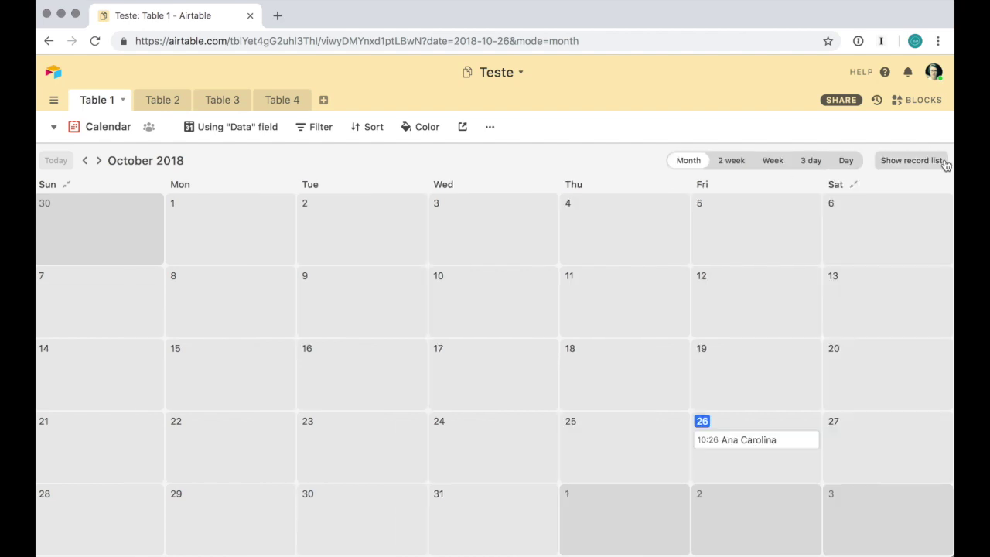
click(731, 160)
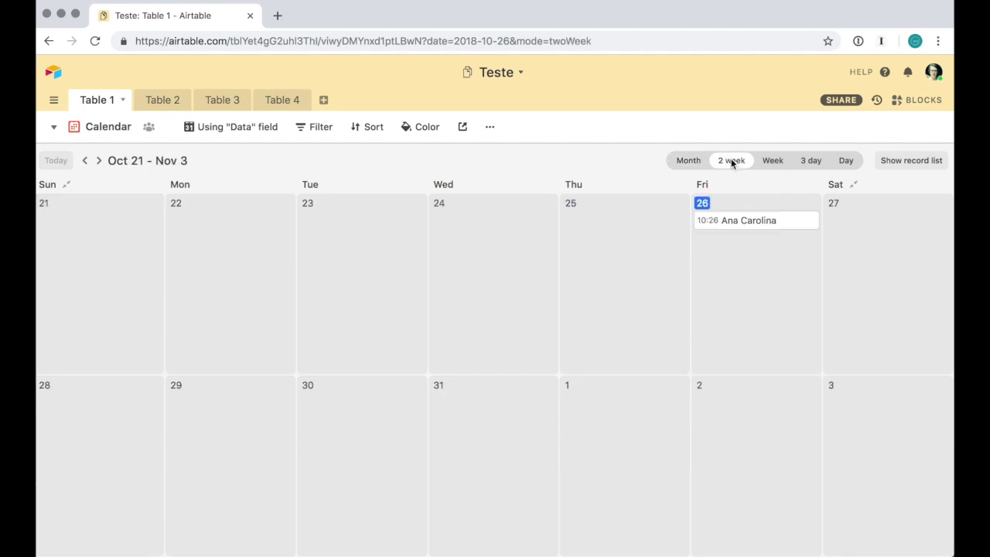
click(773, 161)
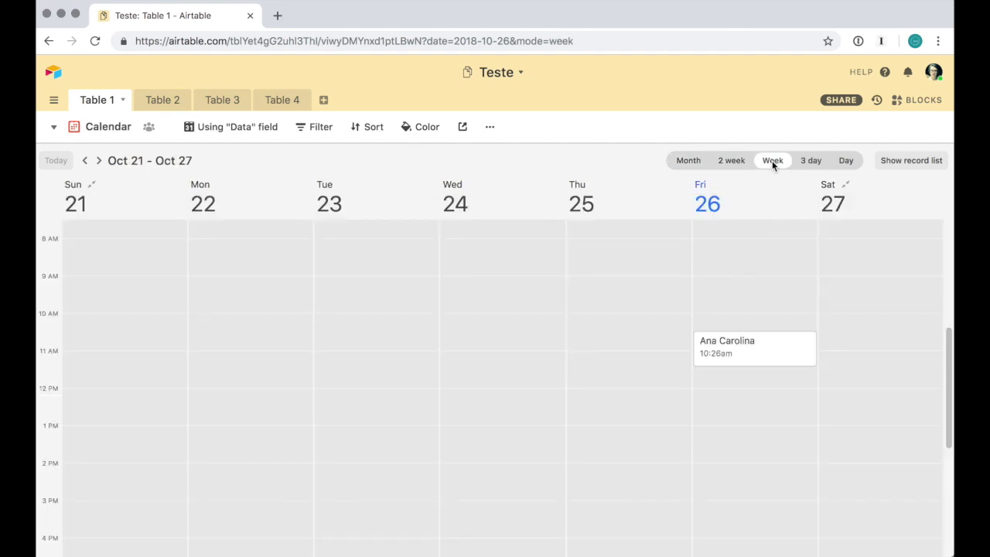
click(799, 161)
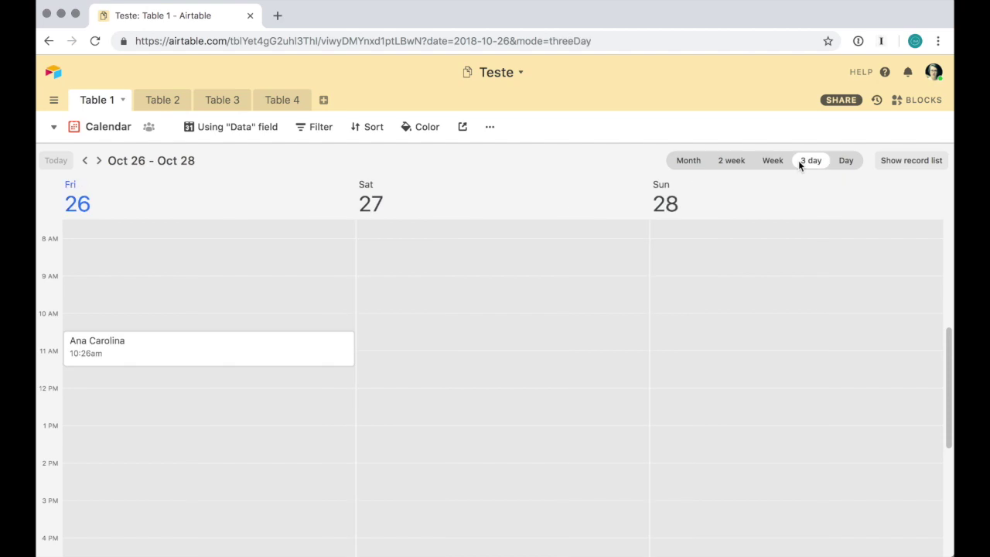
click(844, 164)
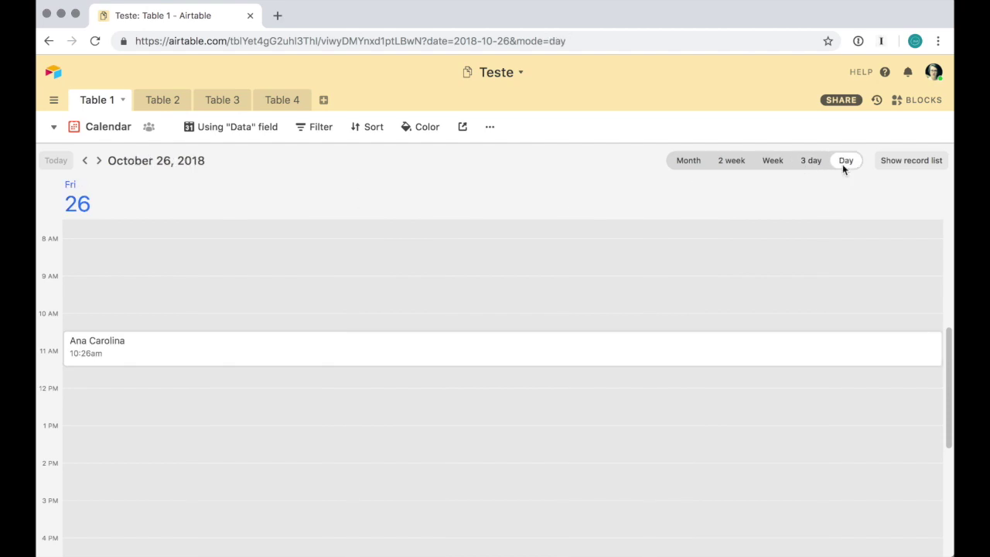
click(685, 164)
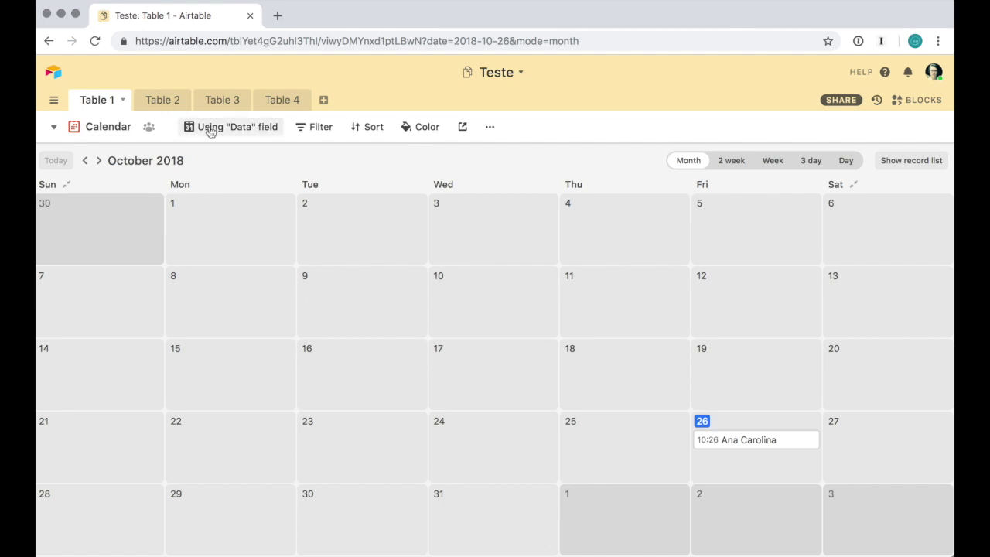
Return to the Principal grid view and review its collaborative visibility settings without changes
click(55, 128)
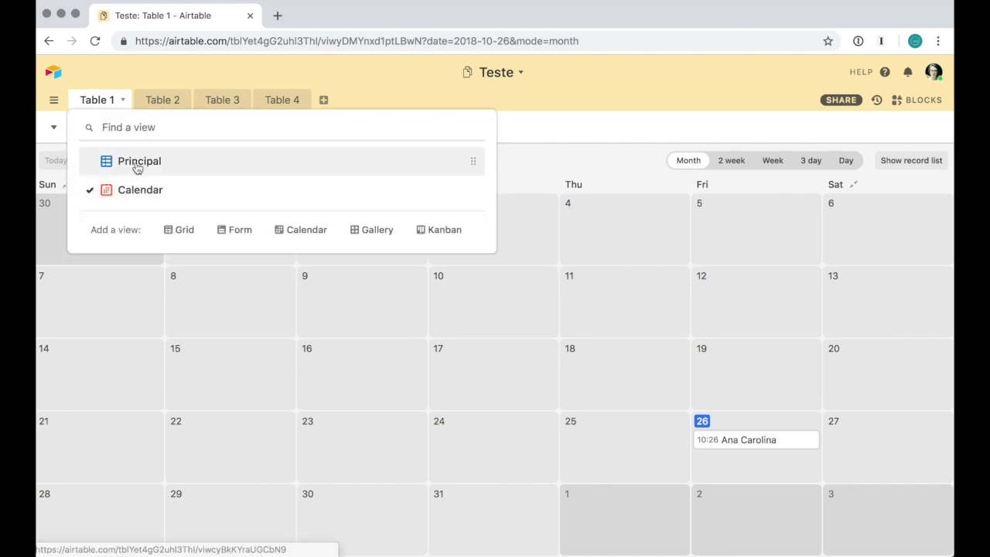
click(133, 162)
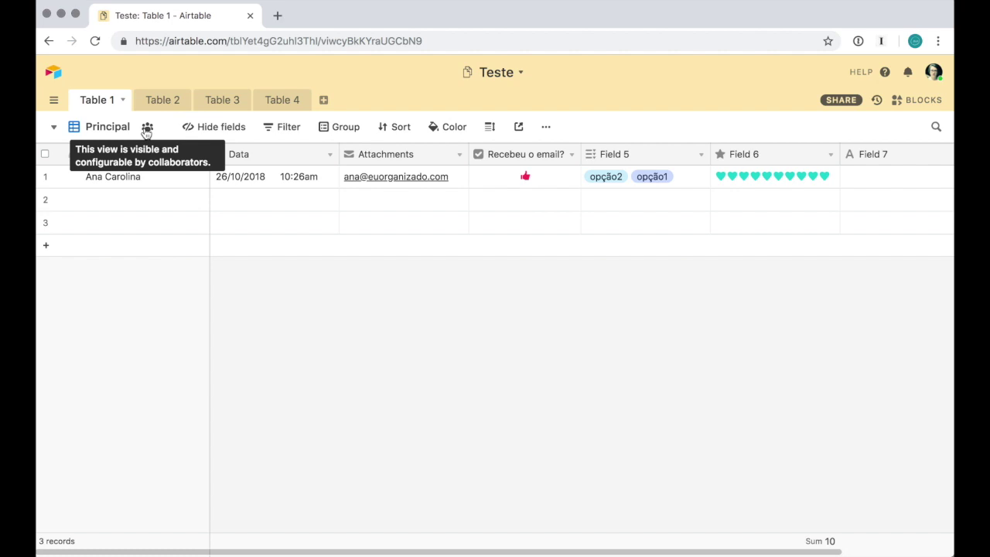
click(146, 128)
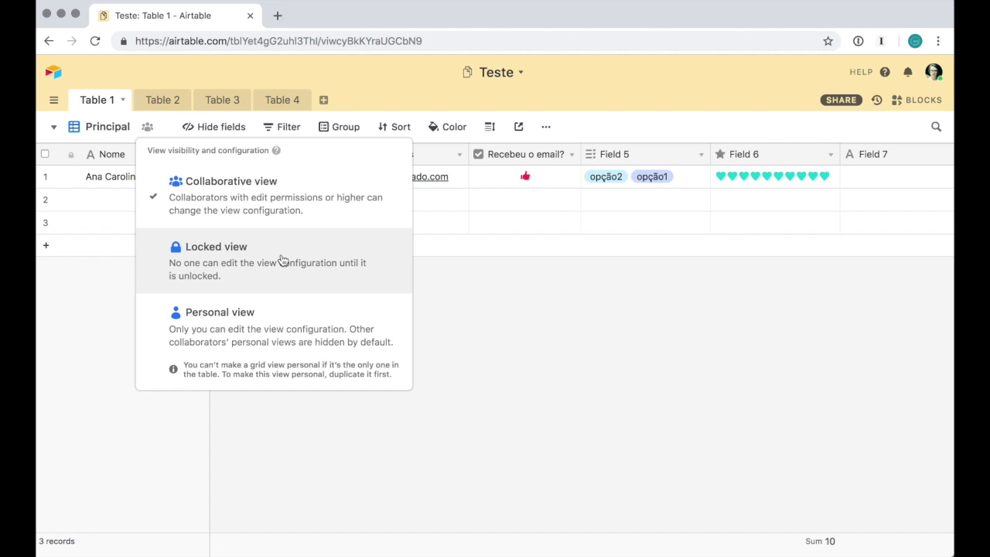
click(489, 334)
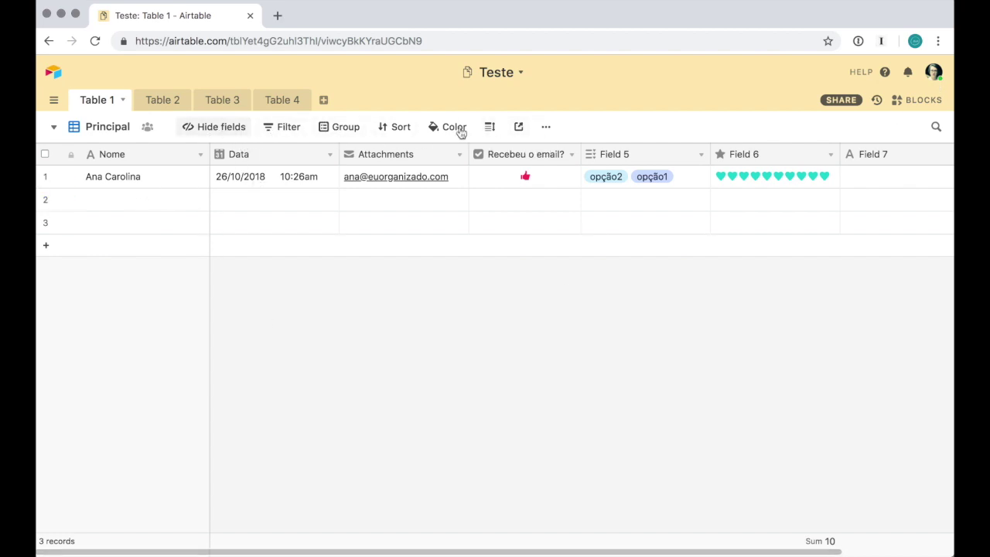
Rename the Attachments field to 'Email'
click(221, 127)
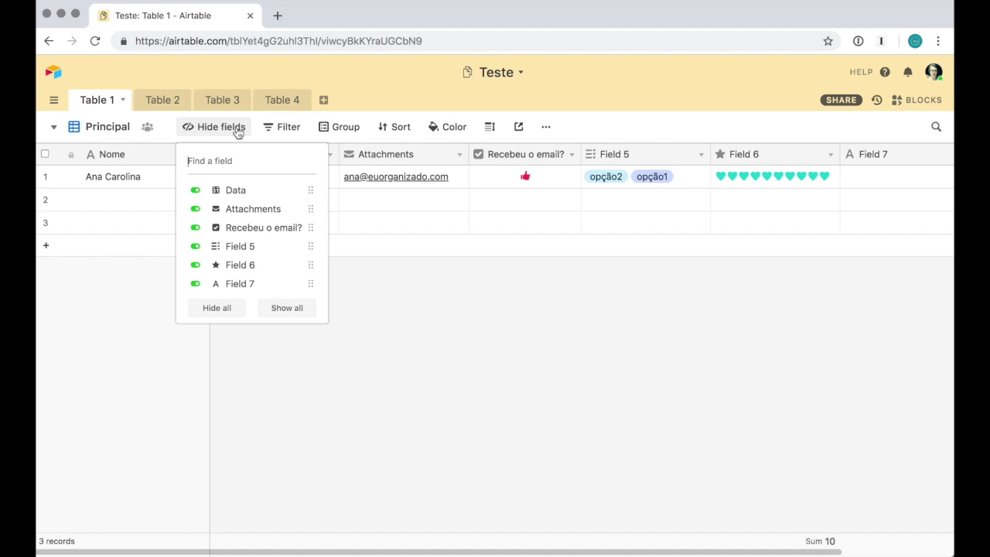
click(417, 331)
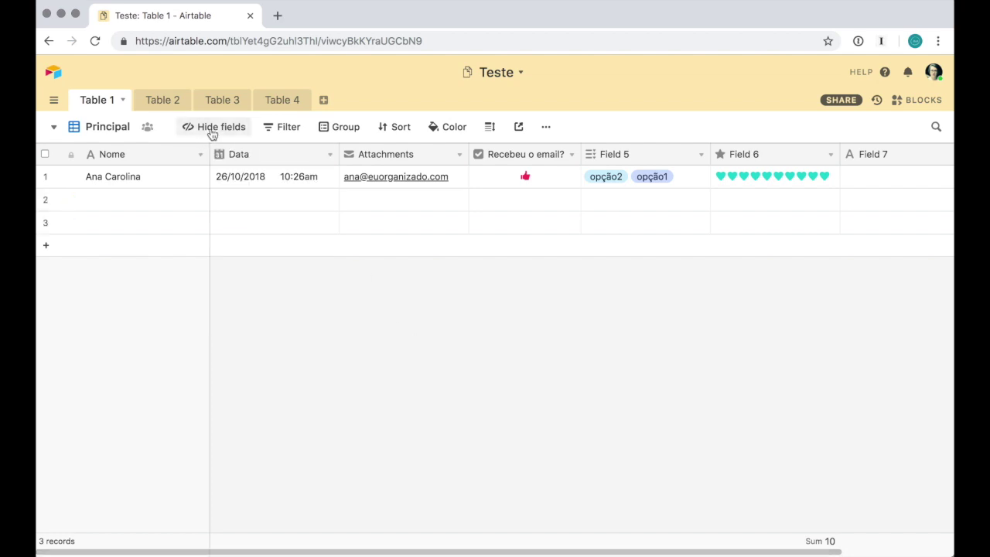
click(212, 130)
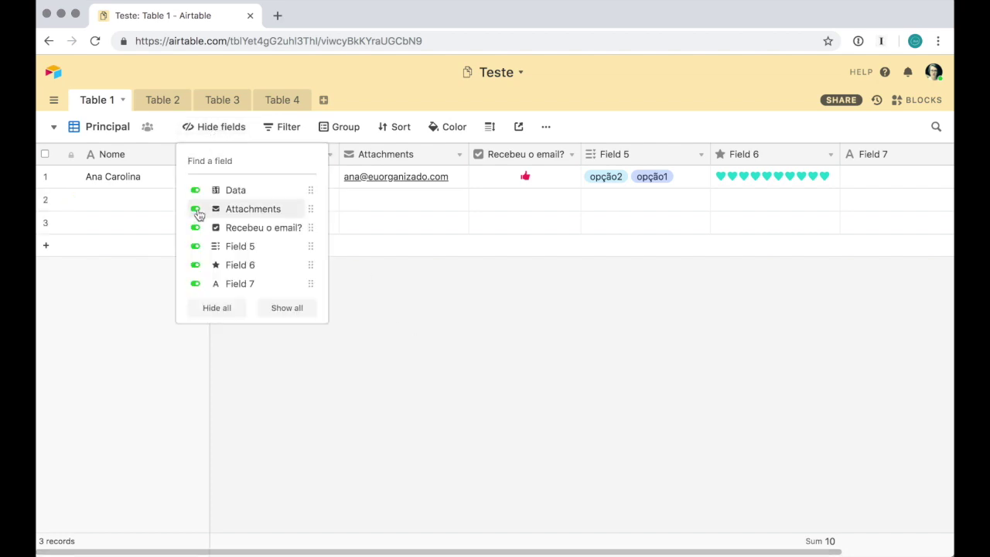
click(444, 199)
click(455, 155)
click(442, 180)
text(EMail)
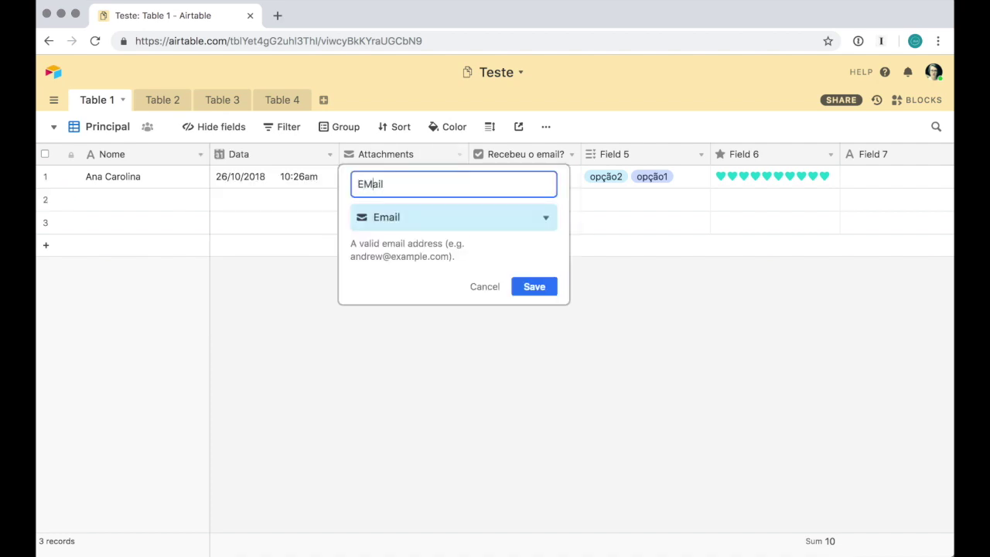
key(shift+Left)
text(m)
key(Return)
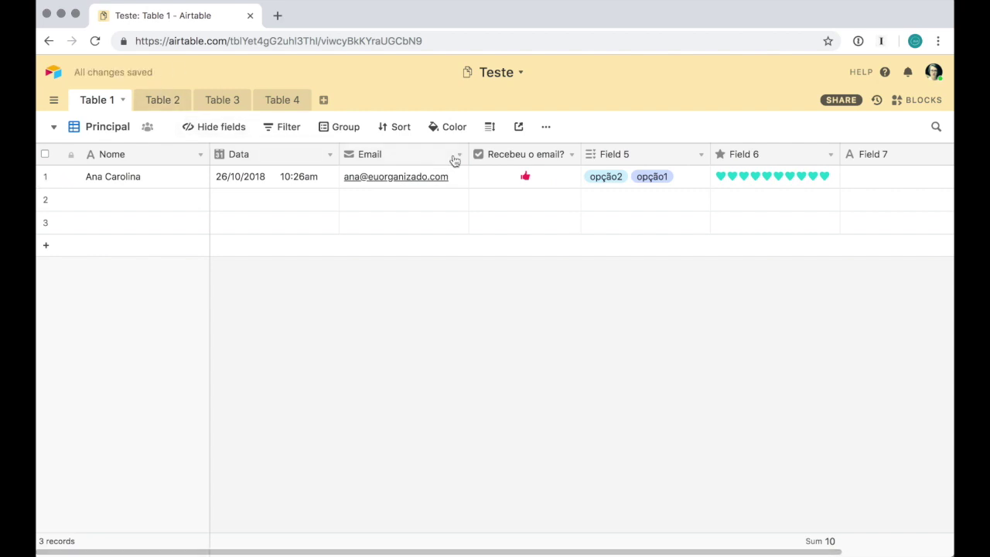
Hide the Email column, unhide it, then hide it again from its header menu
click(217, 126)
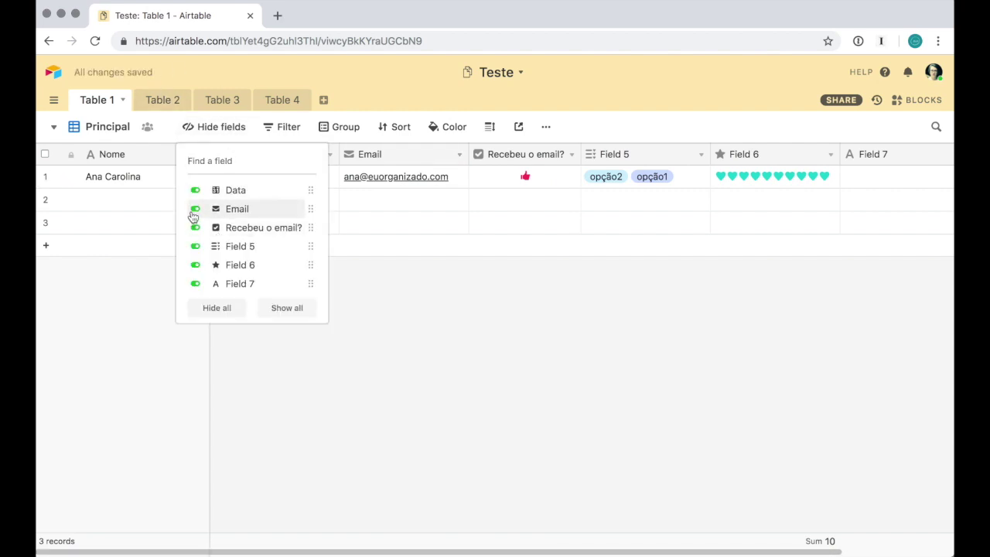
click(195, 209)
click(507, 341)
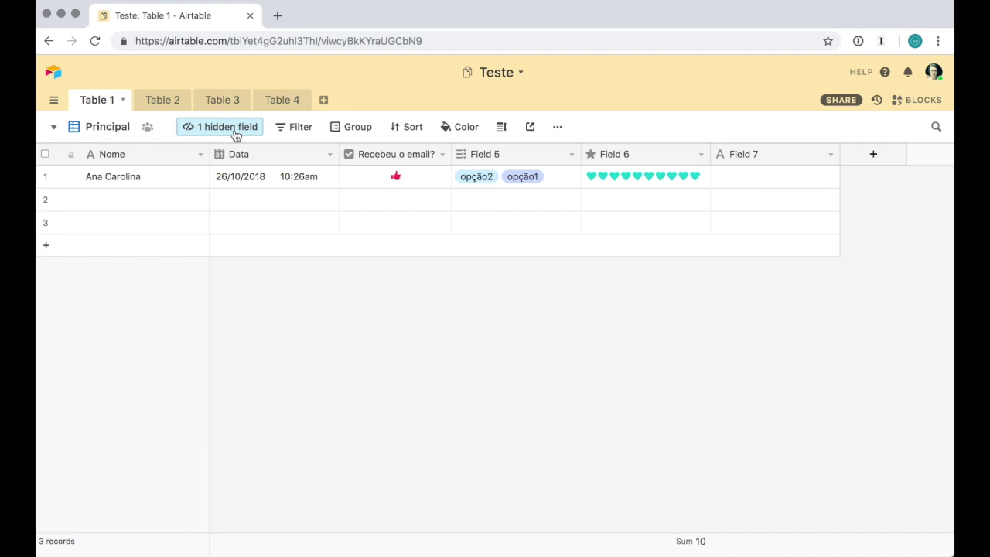
click(235, 135)
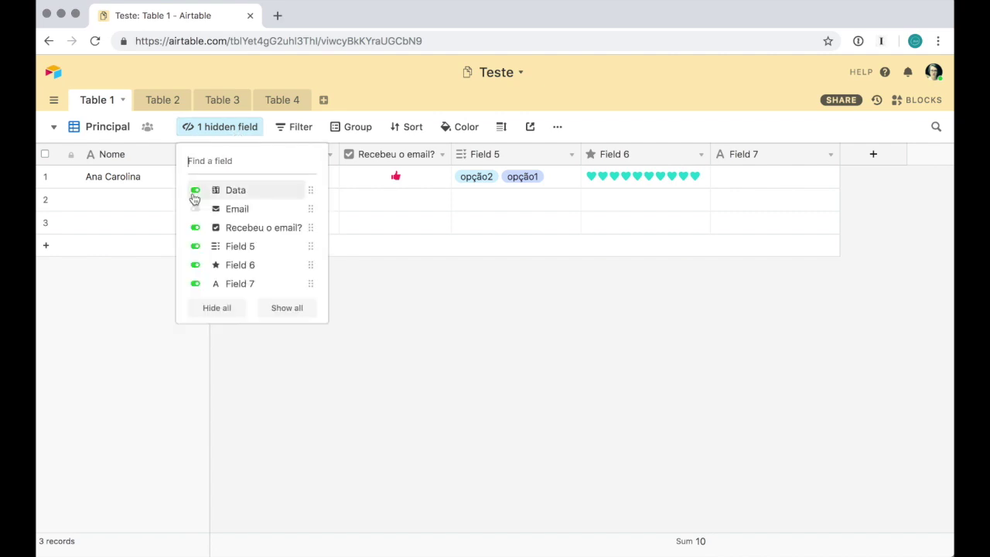
click(198, 209)
click(375, 325)
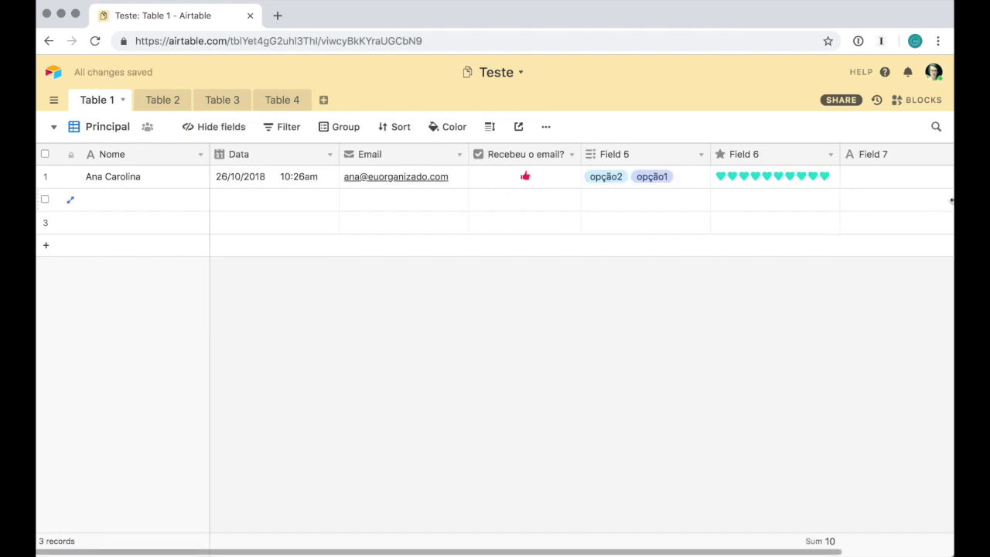
click(460, 158)
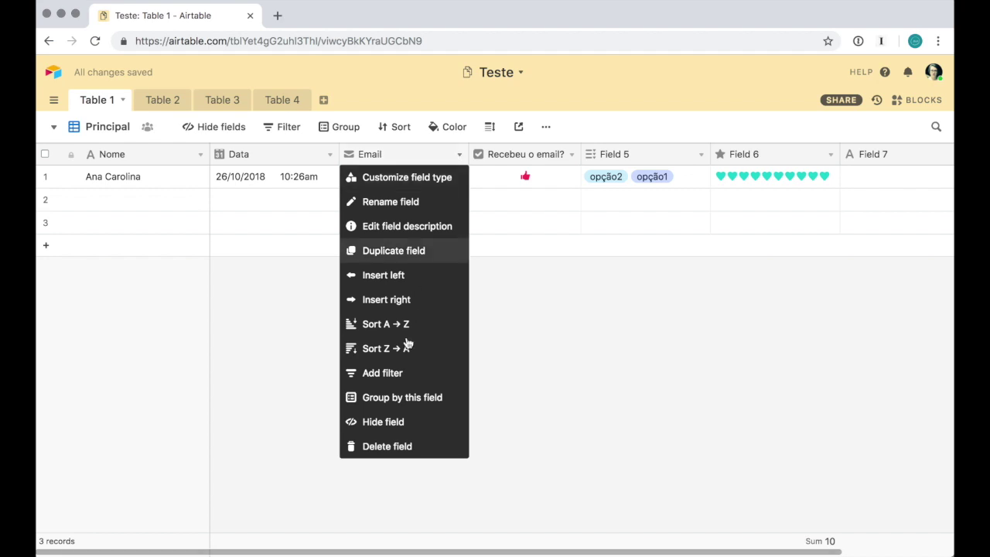
click(403, 435)
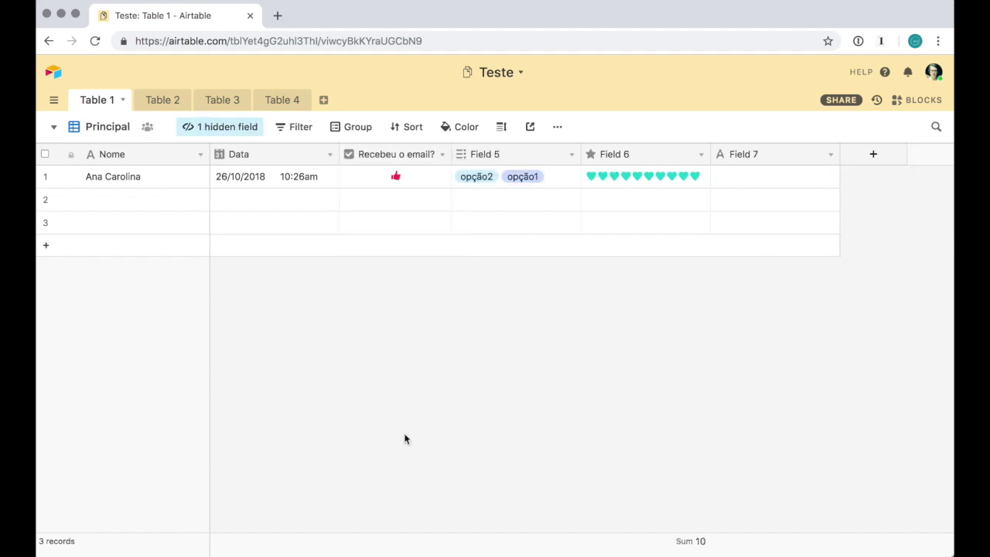
click(307, 129)
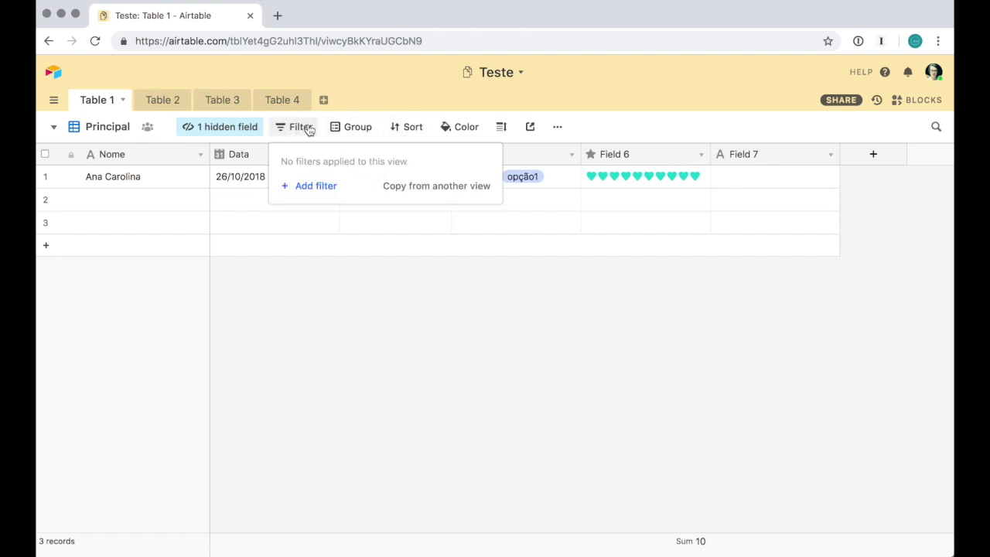
click(310, 186)
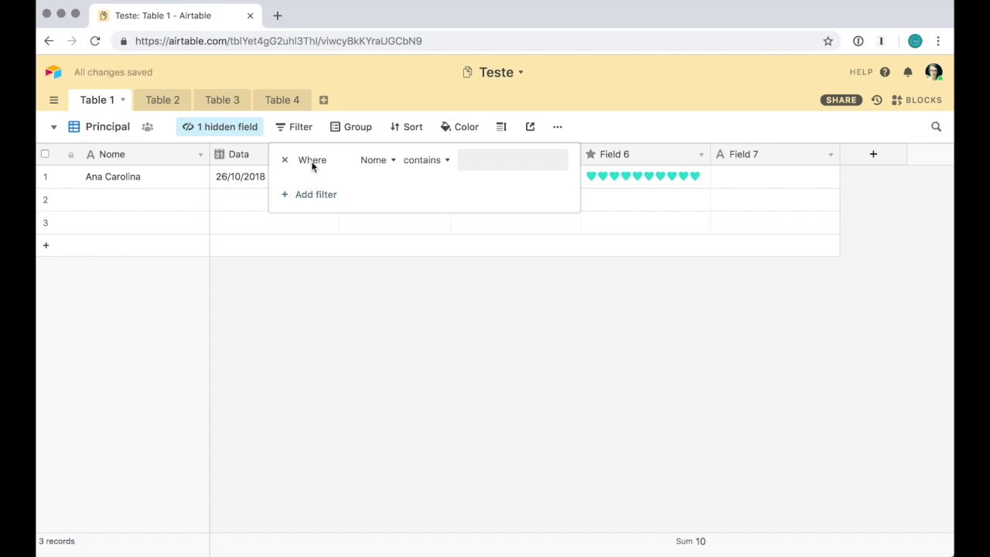
click(393, 167)
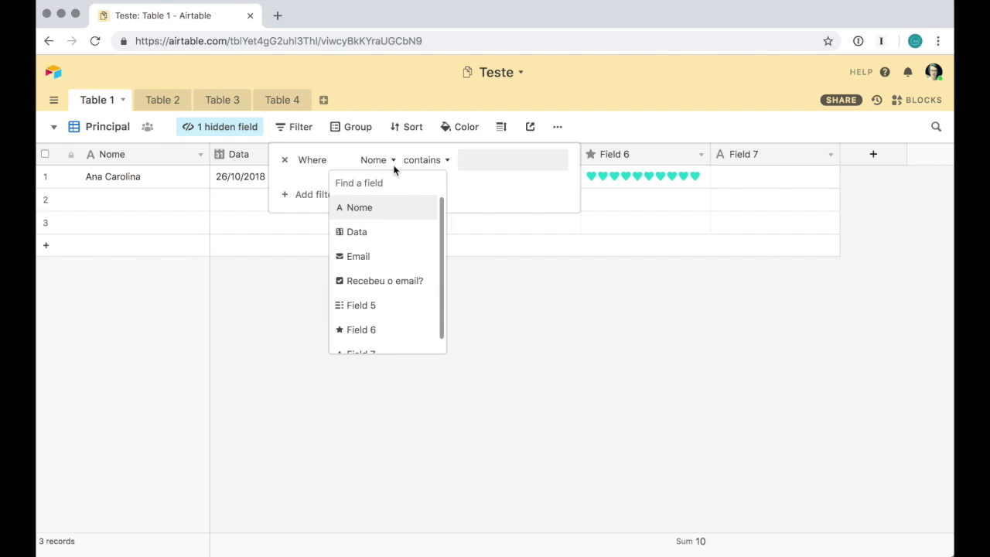
scroll(405, 340, down, 1)
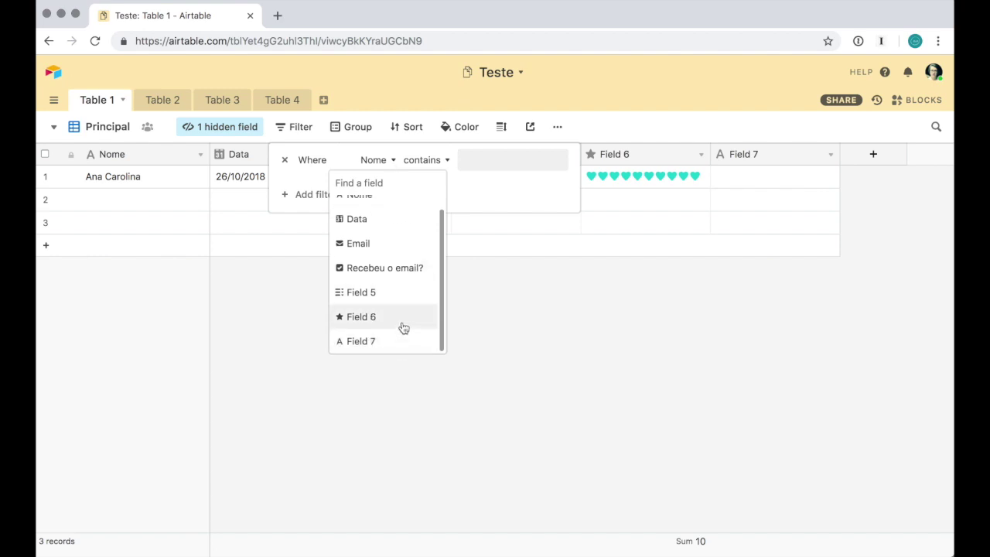
click(403, 328)
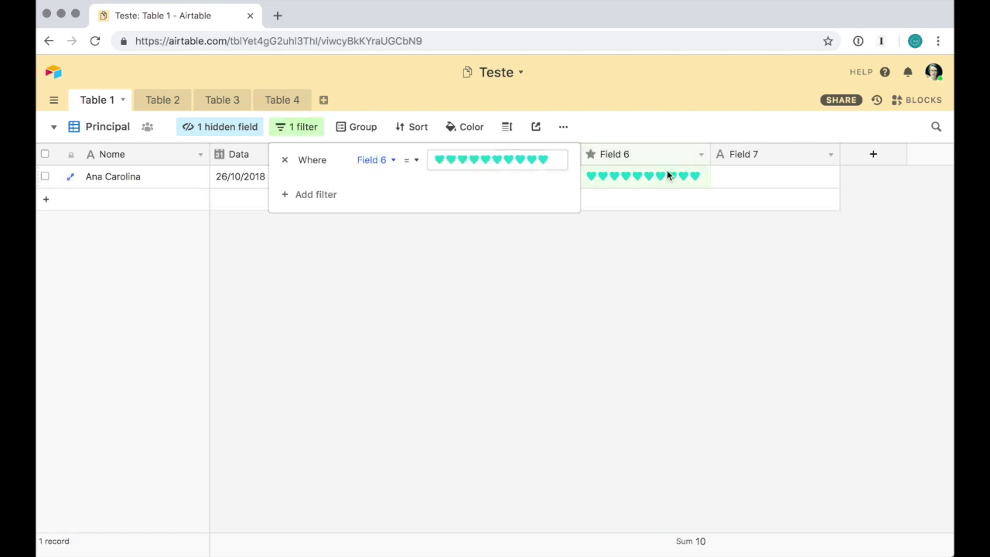
click(509, 160)
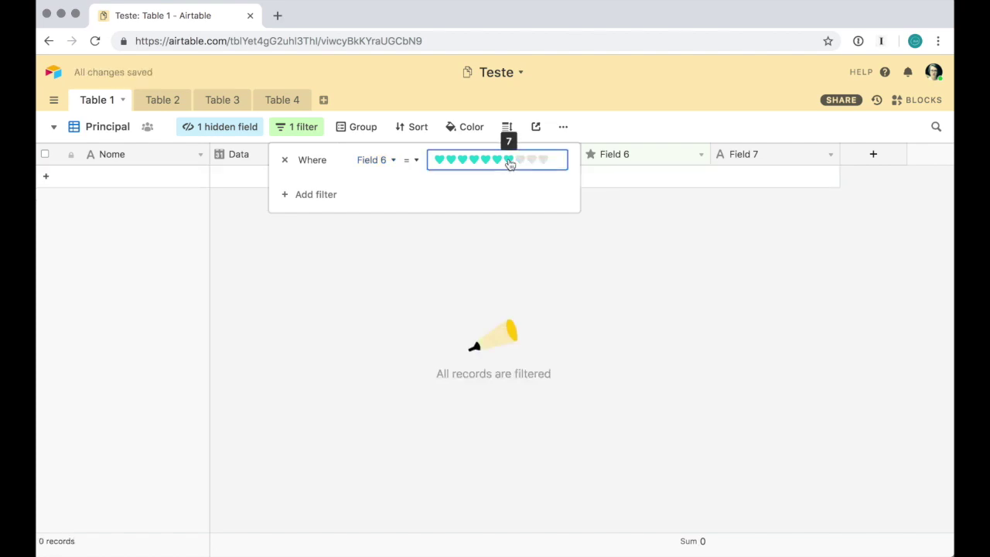
click(498, 273)
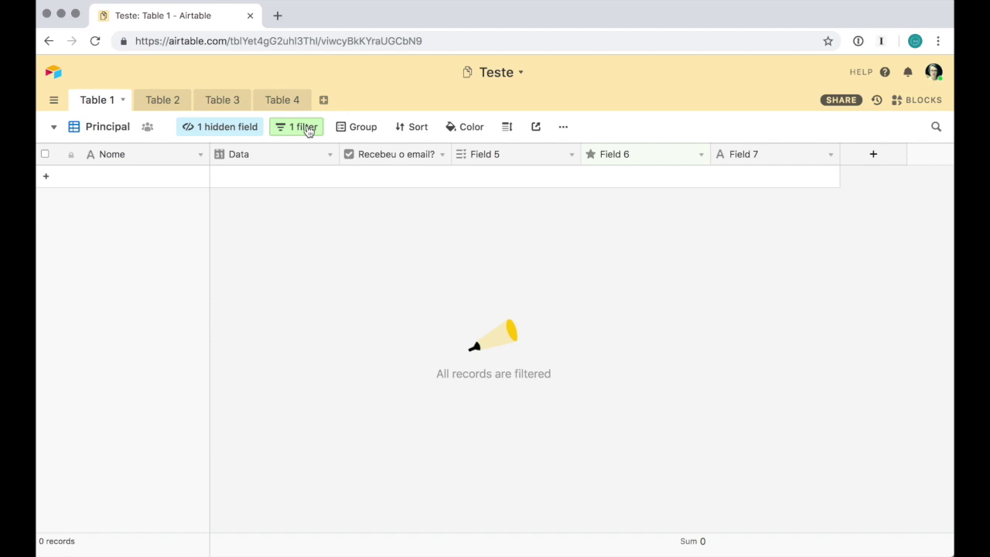
click(308, 131)
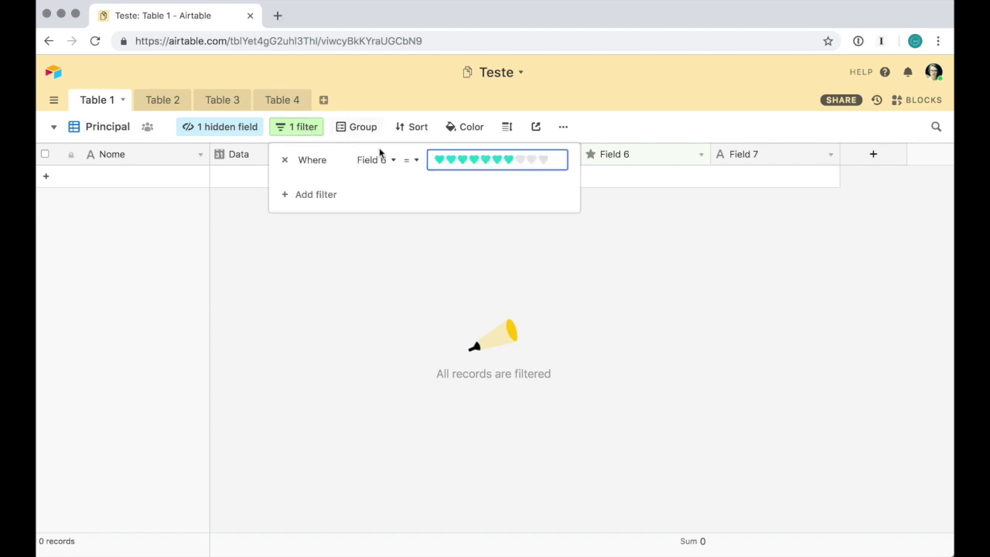
click(286, 161)
click(334, 276)
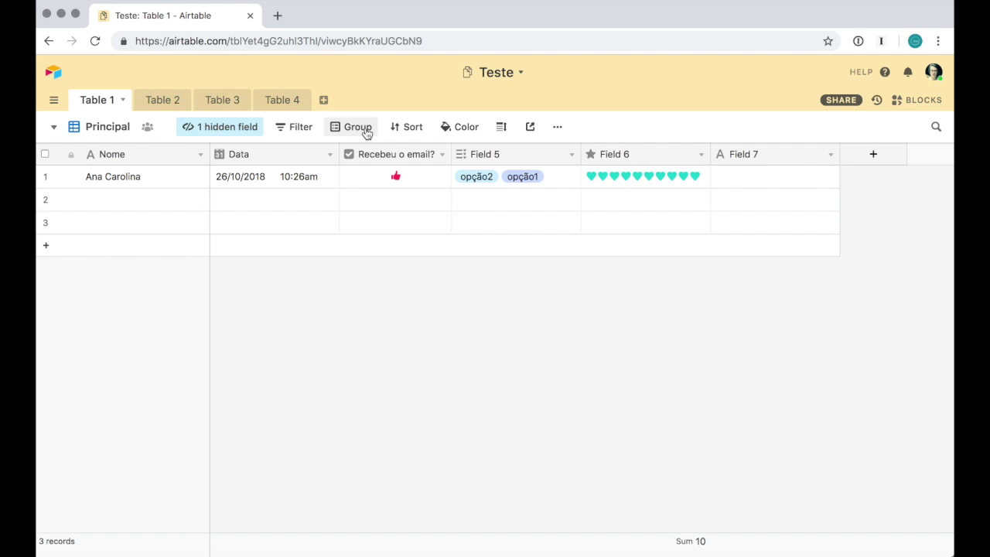
click(176, 207)
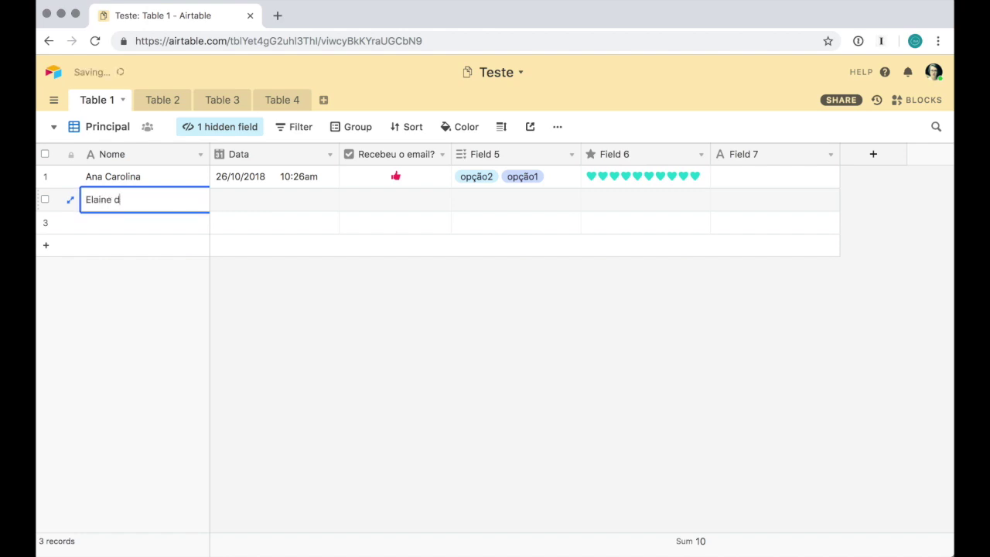
Enter the person's full name in the second record's Nome cell, correcting the typos
key(Left)
key(Left)
click(580, 474)
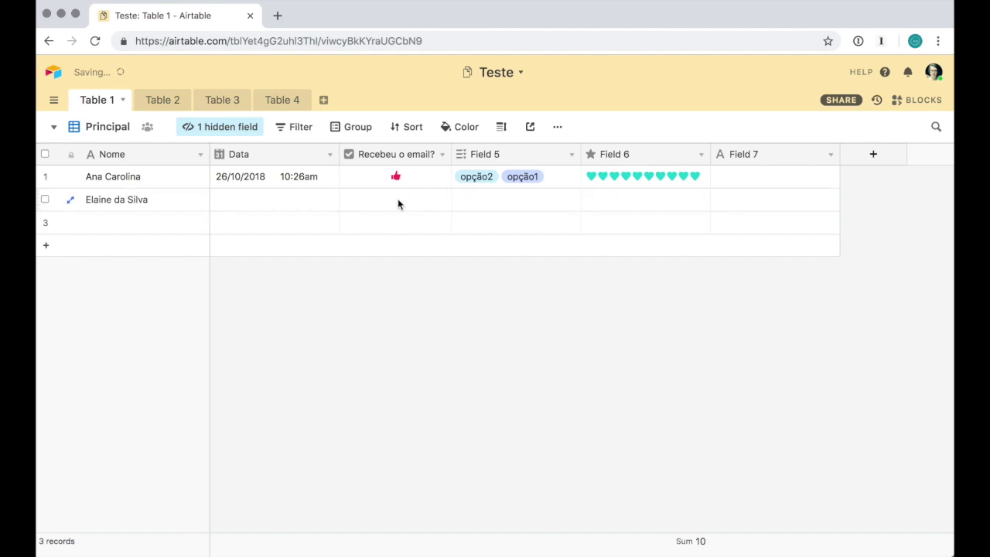
click(355, 127)
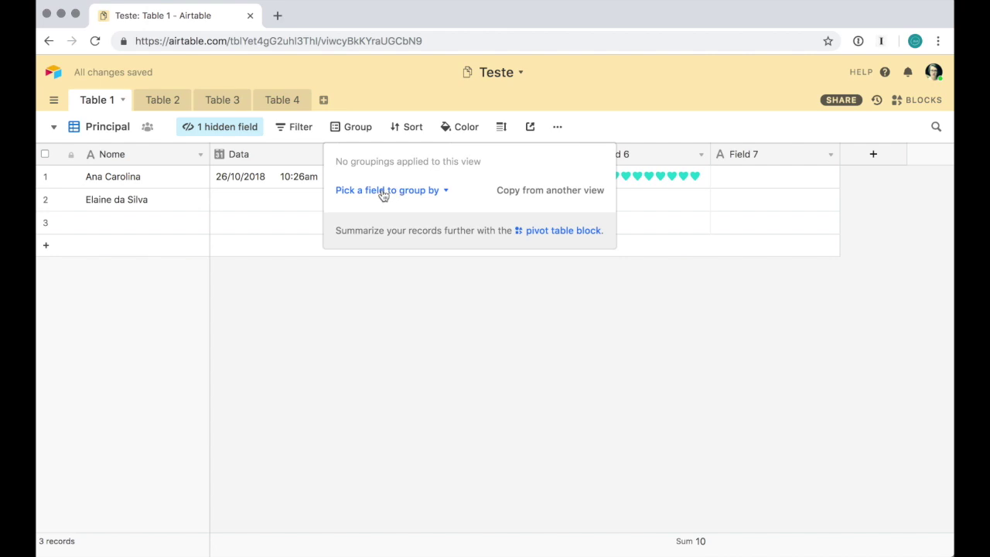
Group the records by Field 6, then change the grouping field to Recebeu o email?
click(383, 193)
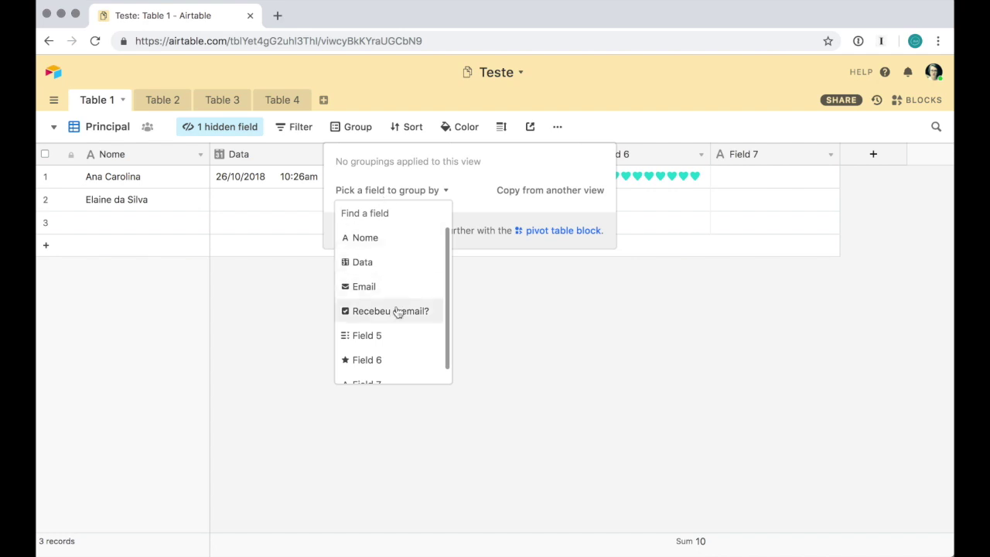
click(384, 361)
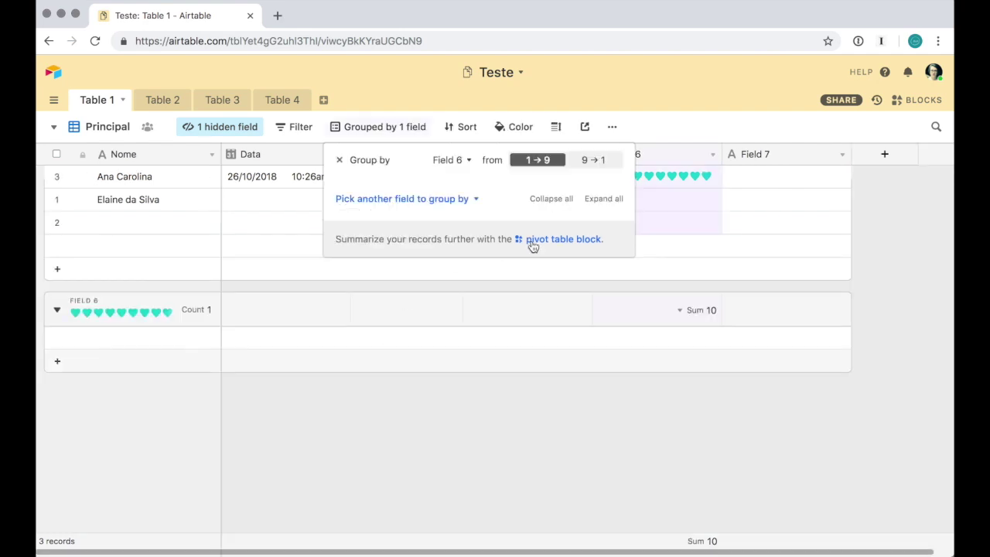
click(589, 471)
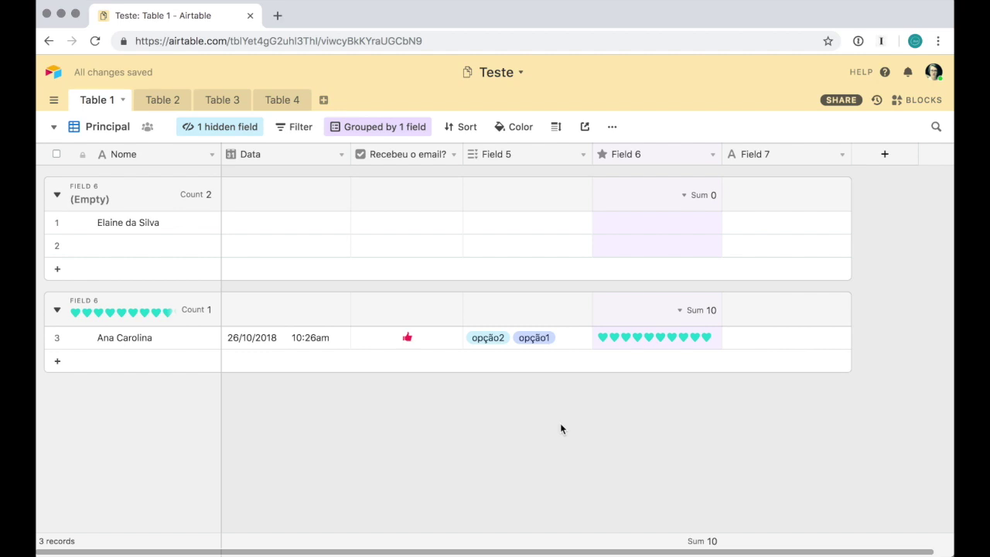
click(389, 127)
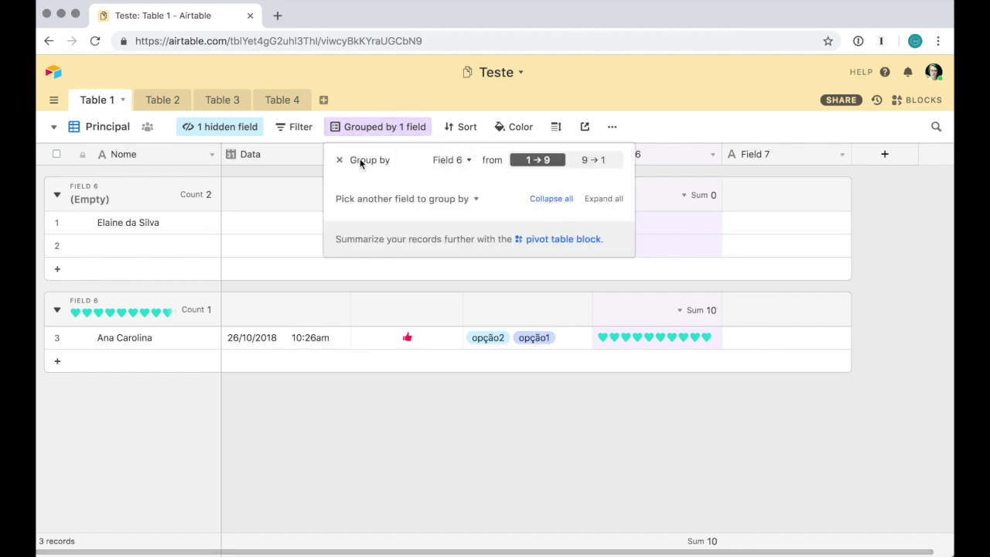
click(448, 161)
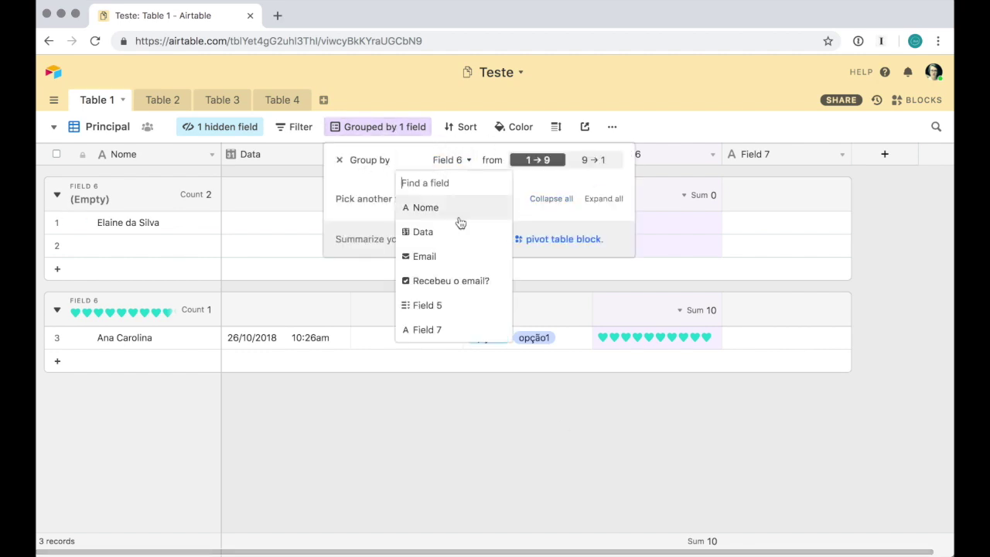
click(451, 280)
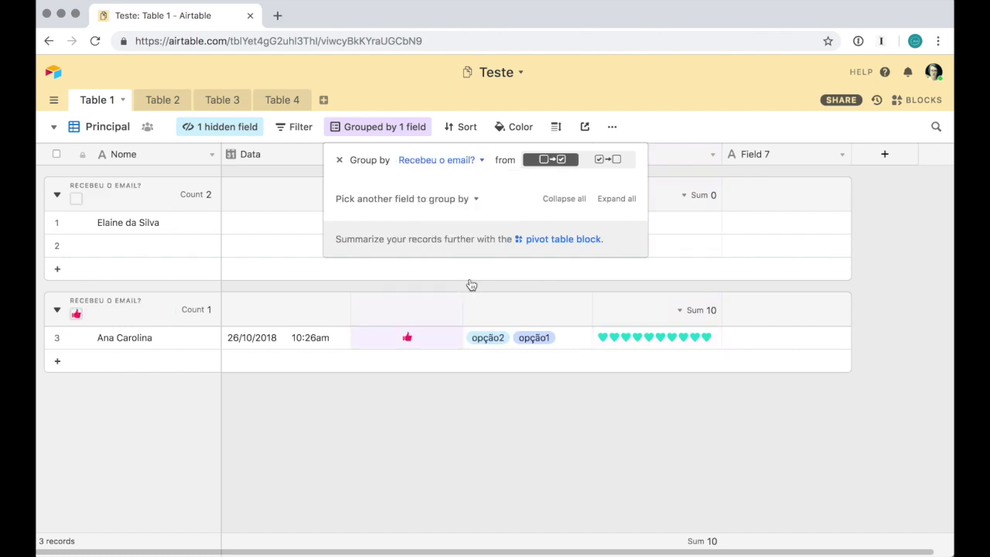
click(501, 432)
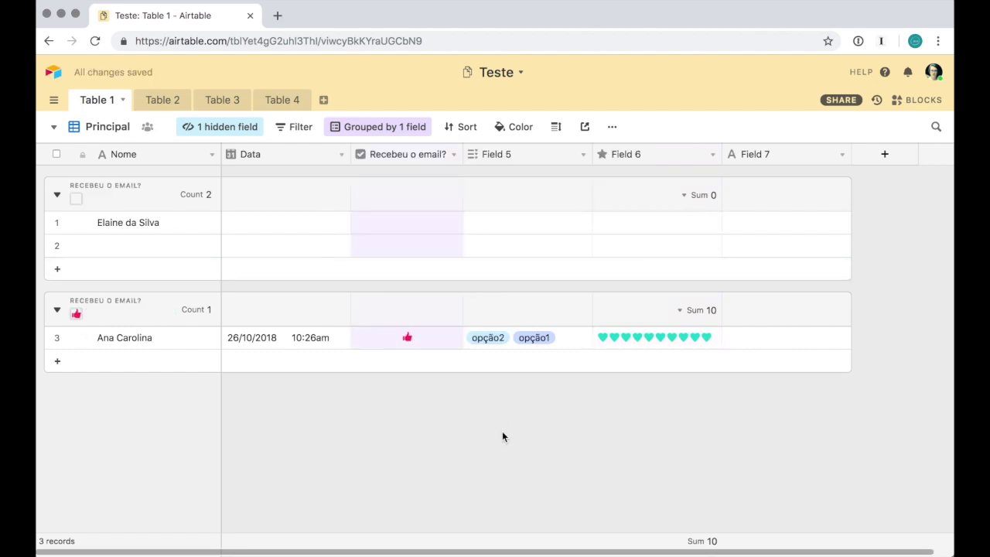
Give row 1 the date 18/10/2018, a 6-heart Field 6 rating and opção3 in Field 5
double_click(291, 223)
click(327, 323)
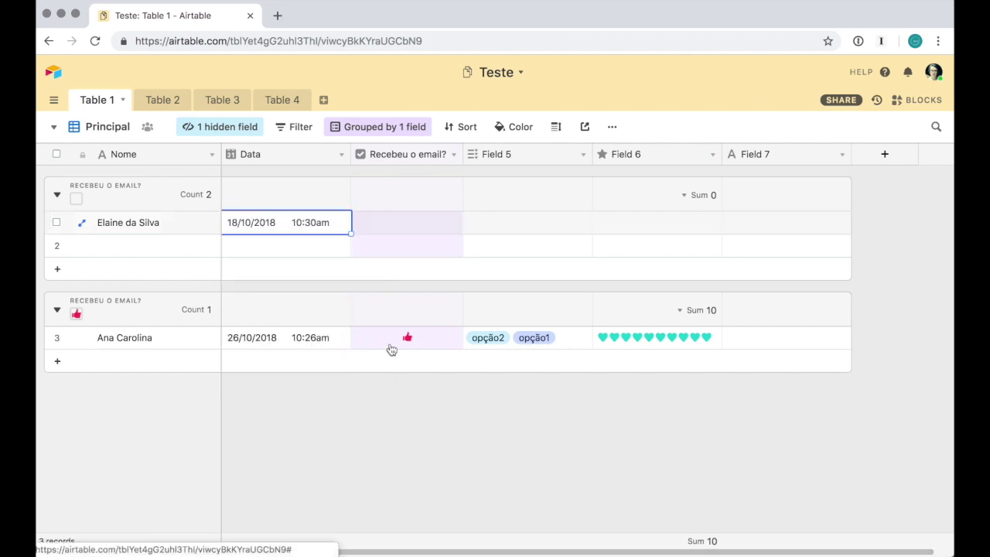
click(654, 224)
click(665, 225)
click(533, 222)
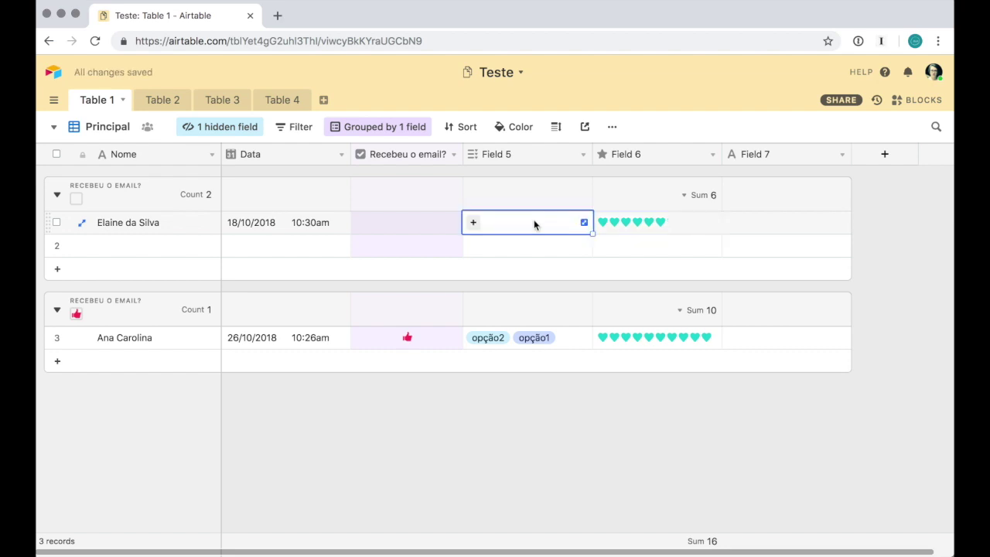
click(474, 223)
click(490, 318)
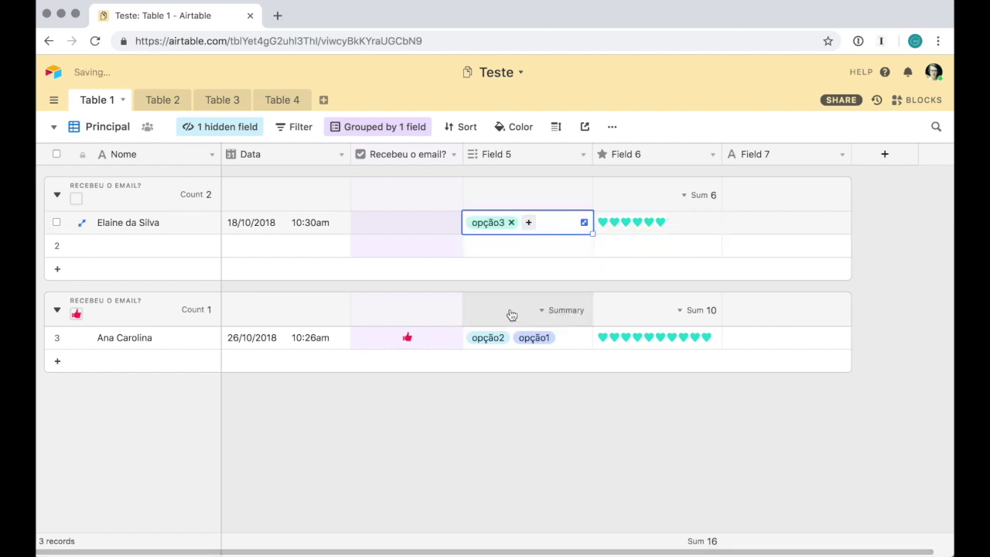
Delete the Field 7 column and enter a person's full name in row 2's Nome
click(841, 155)
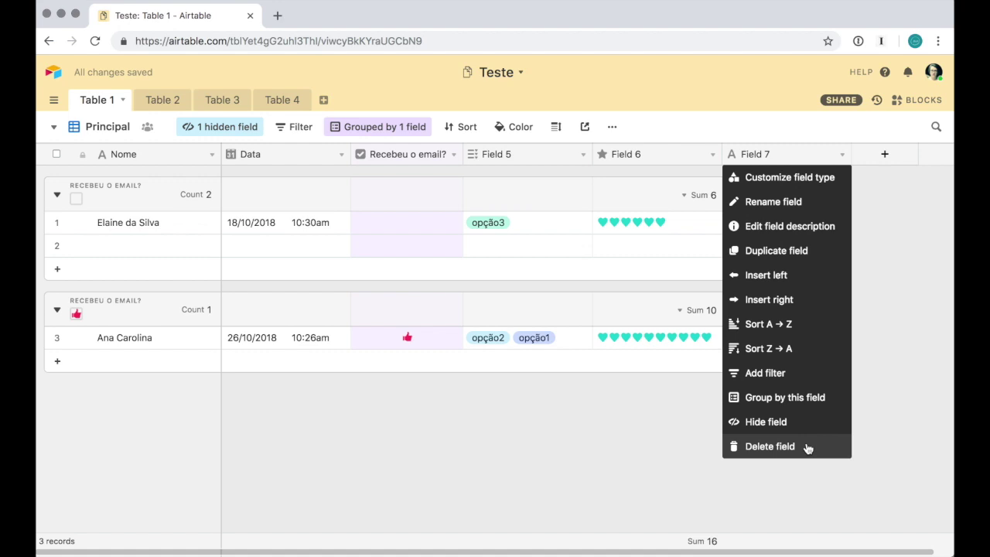
click(808, 446)
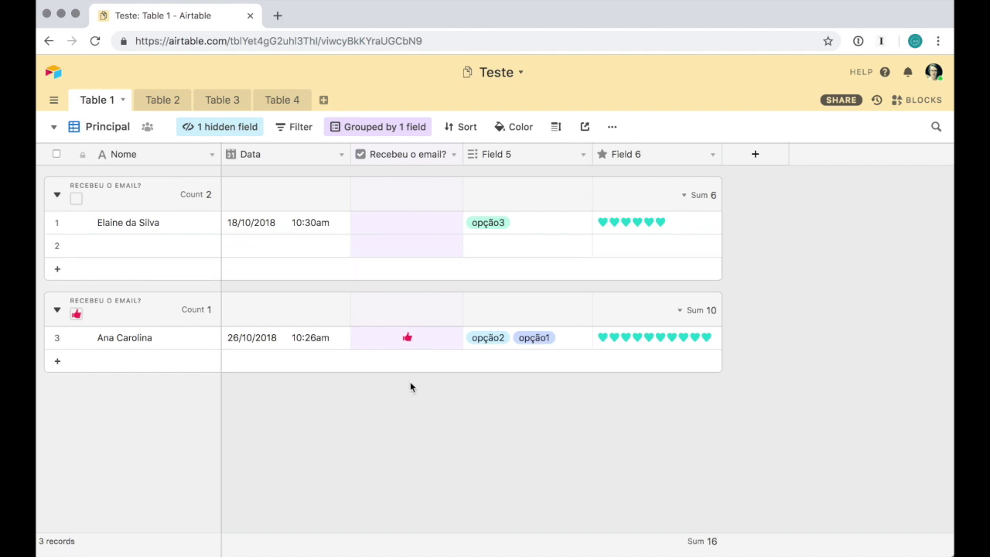
double_click(144, 247)
click(451, 521)
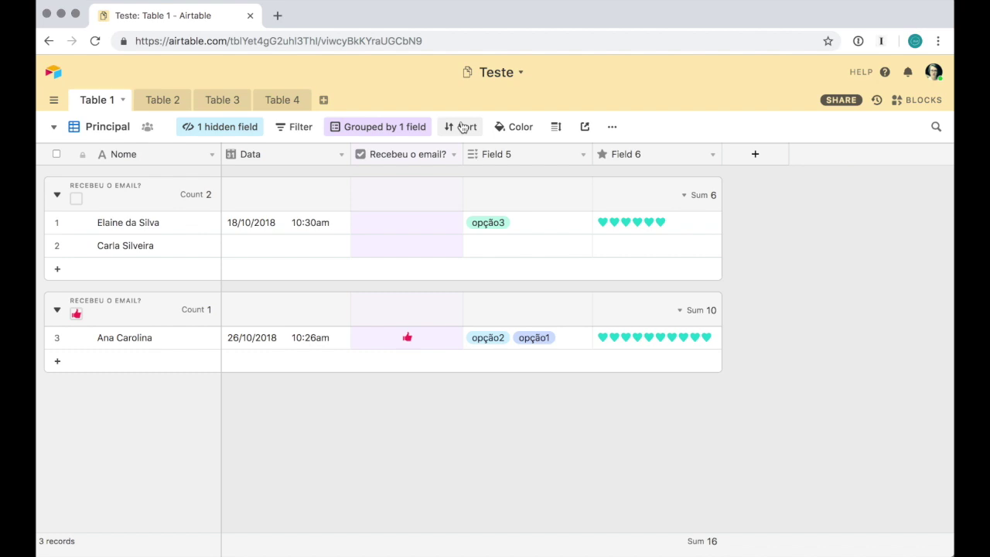
Sort the records A to Z by Nome
click(462, 127)
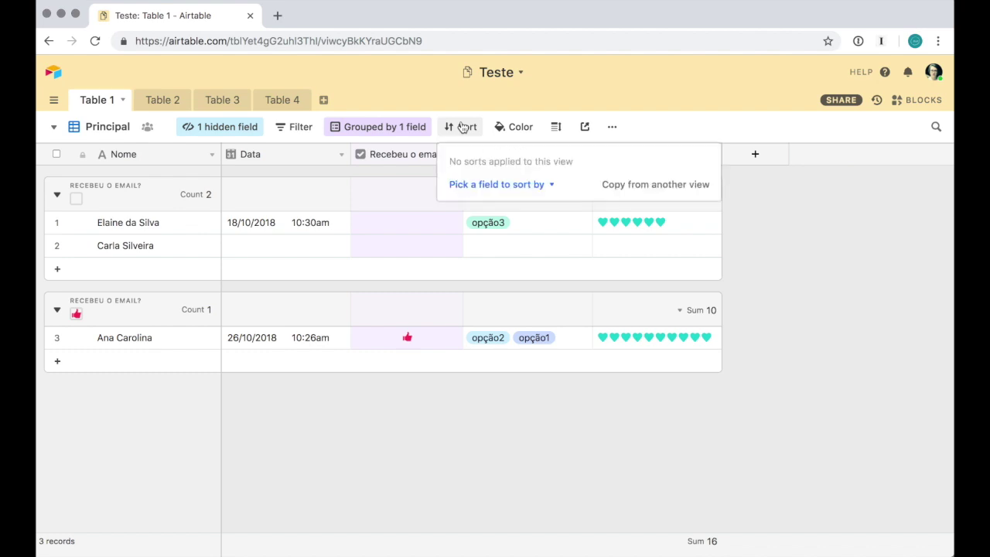
click(532, 188)
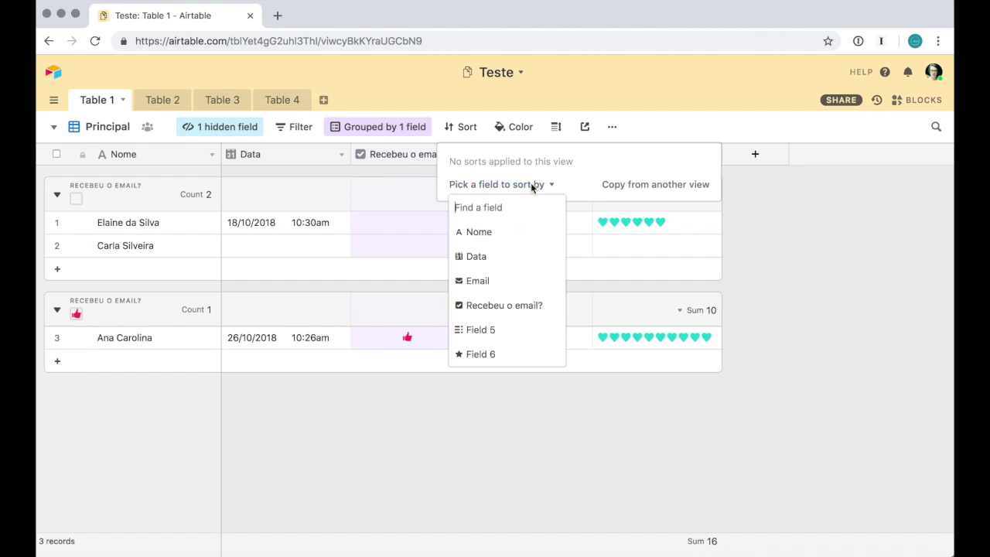
click(526, 234)
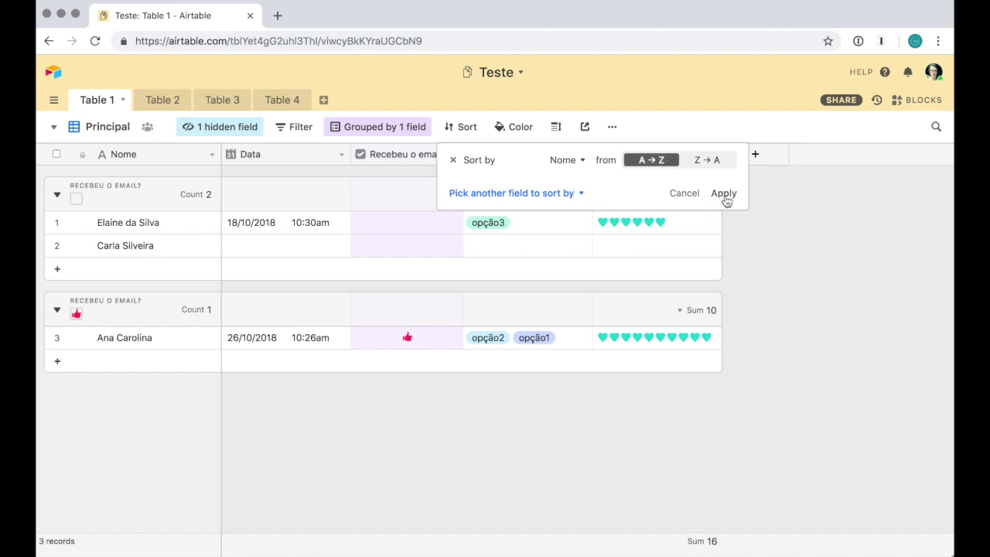
click(723, 195)
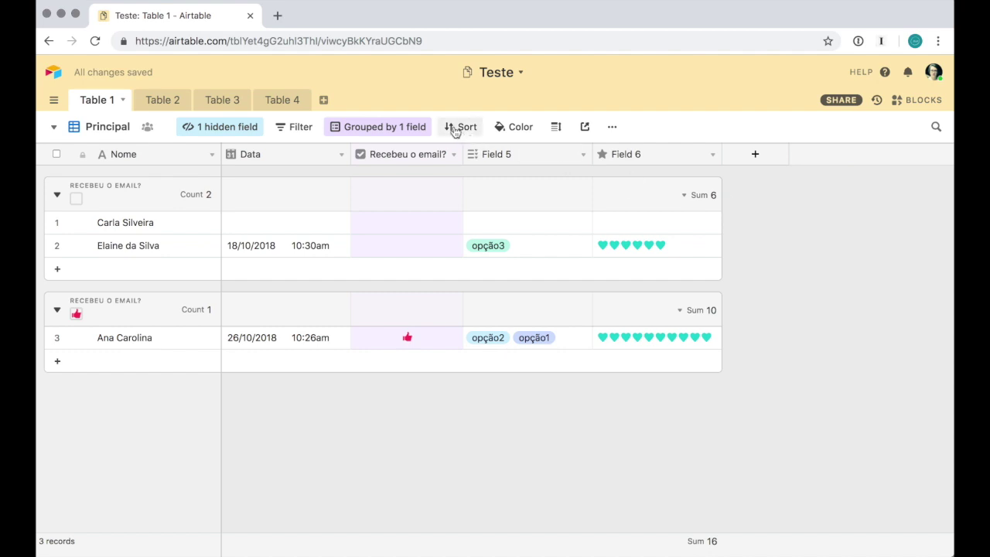
click(499, 135)
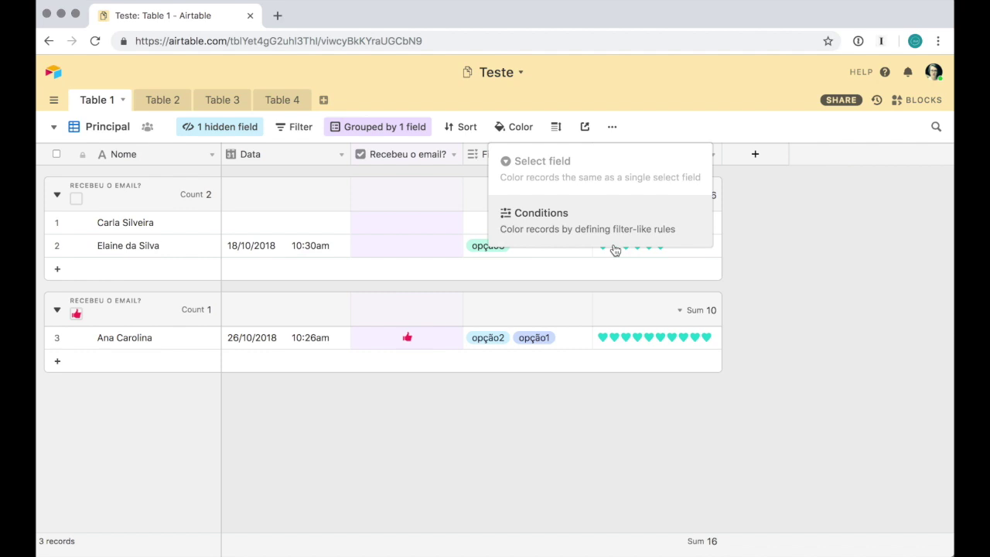
Colour records by conditions, then try Medium, Tall and Extra Tall row heights before returning to Short
click(613, 243)
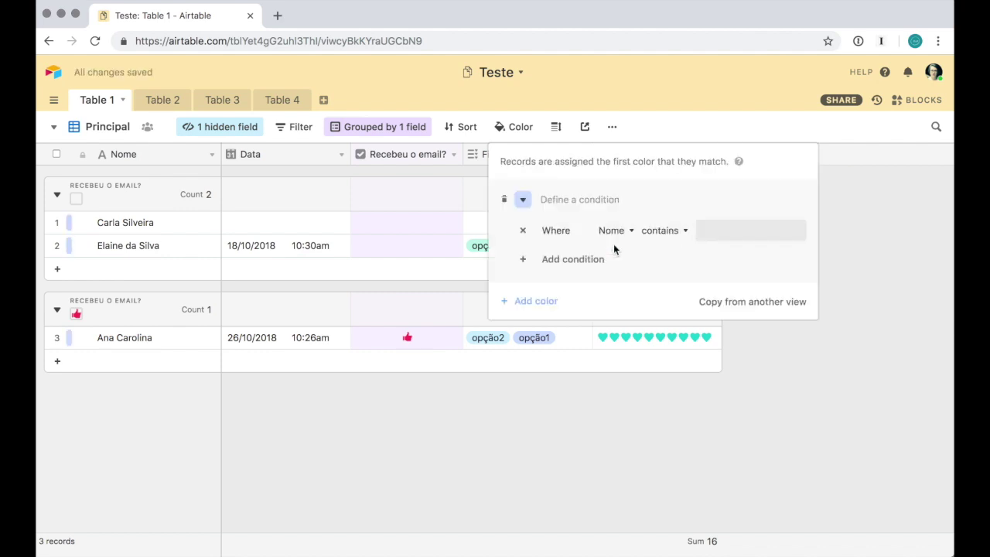
click(895, 353)
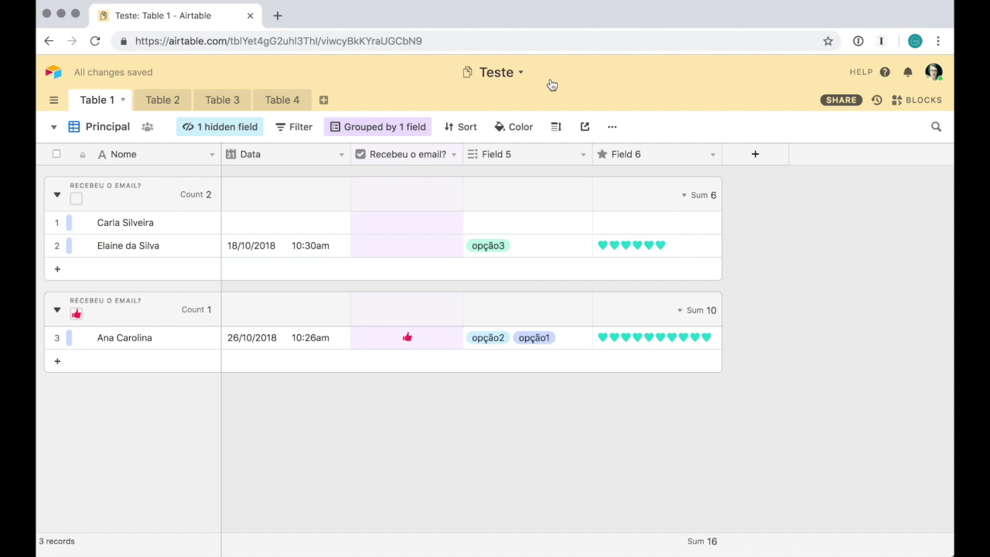
click(562, 127)
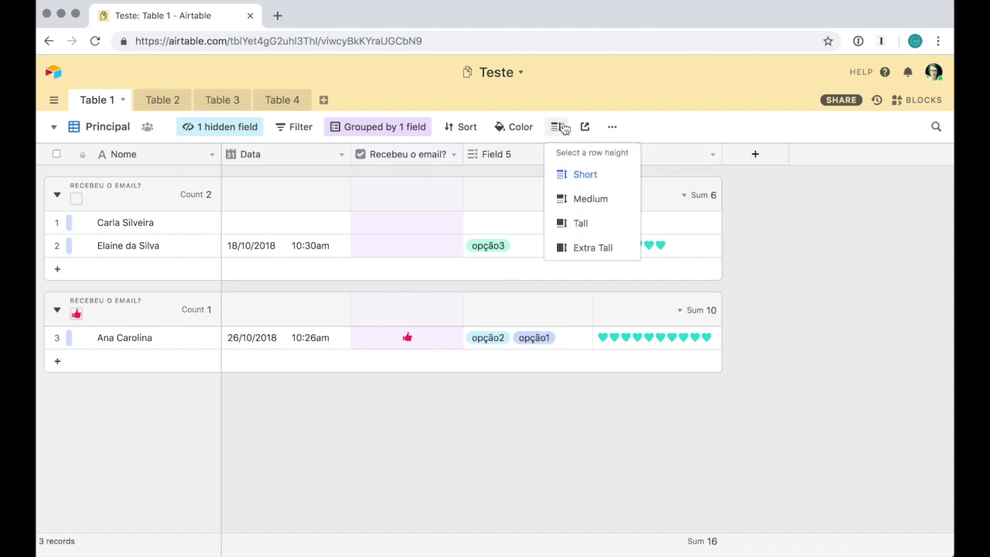
click(593, 200)
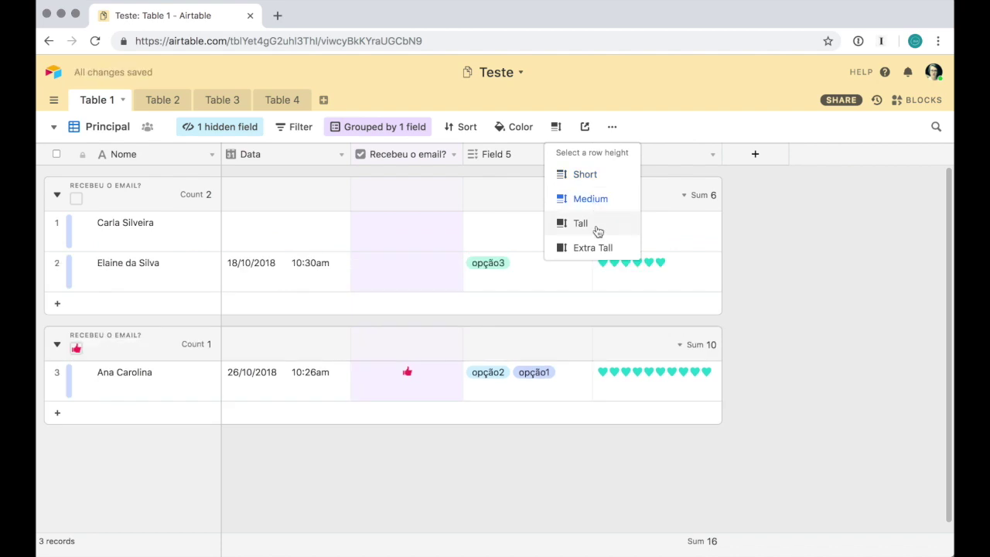
click(596, 225)
click(596, 260)
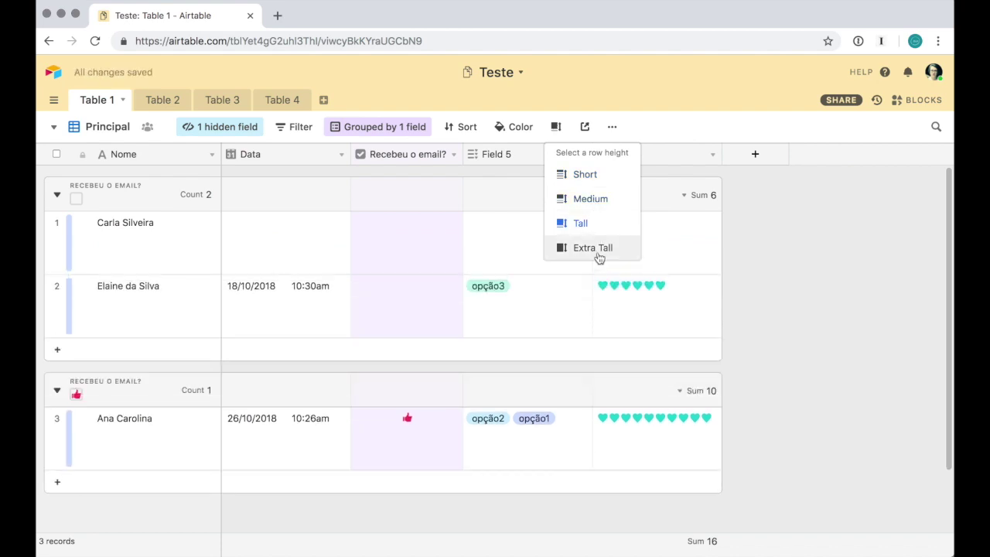
click(608, 177)
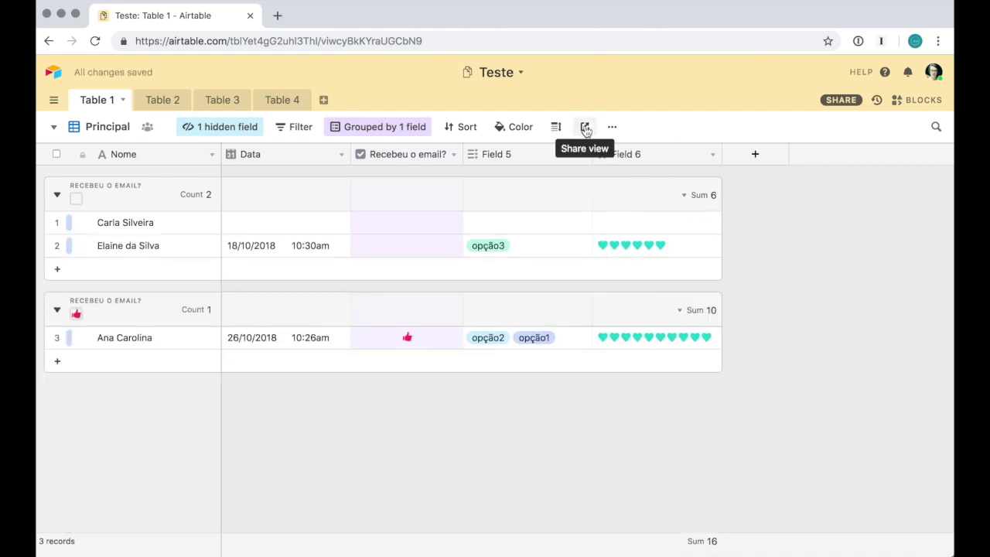
click(586, 129)
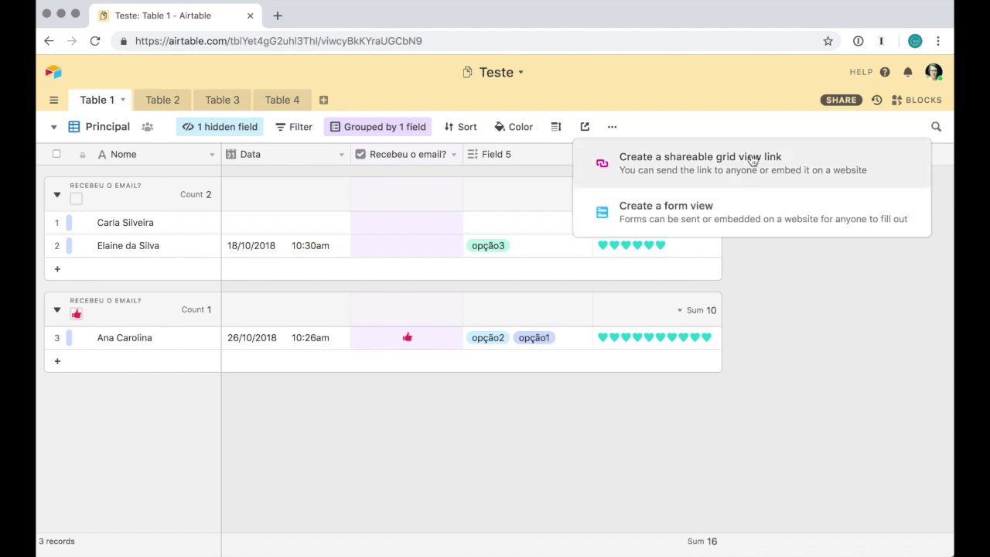
click(761, 375)
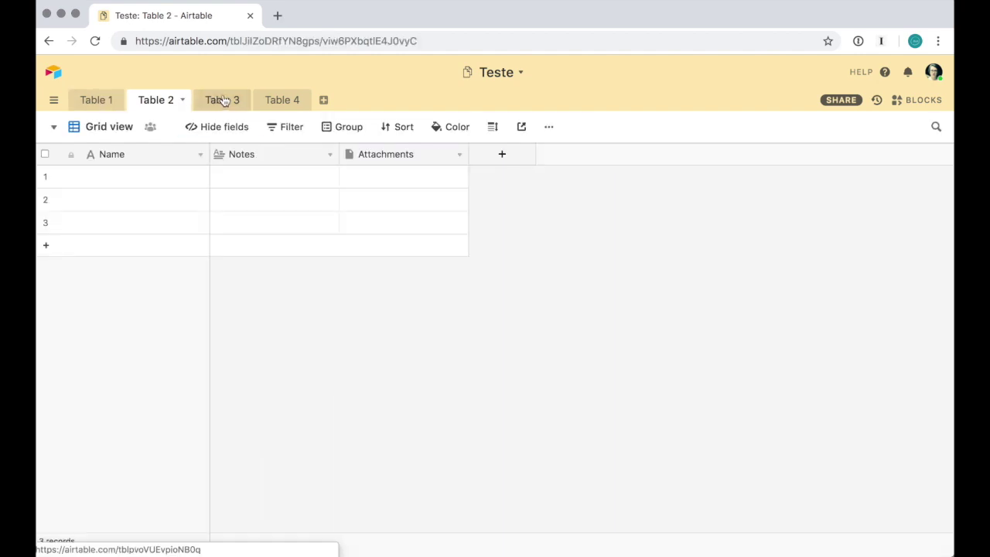
click(53, 72)
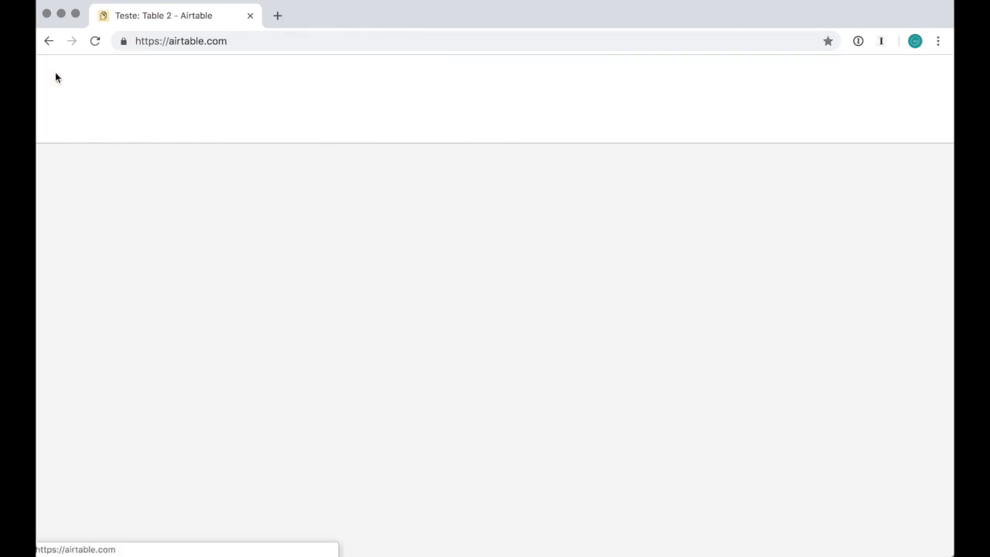
click(757, 207)
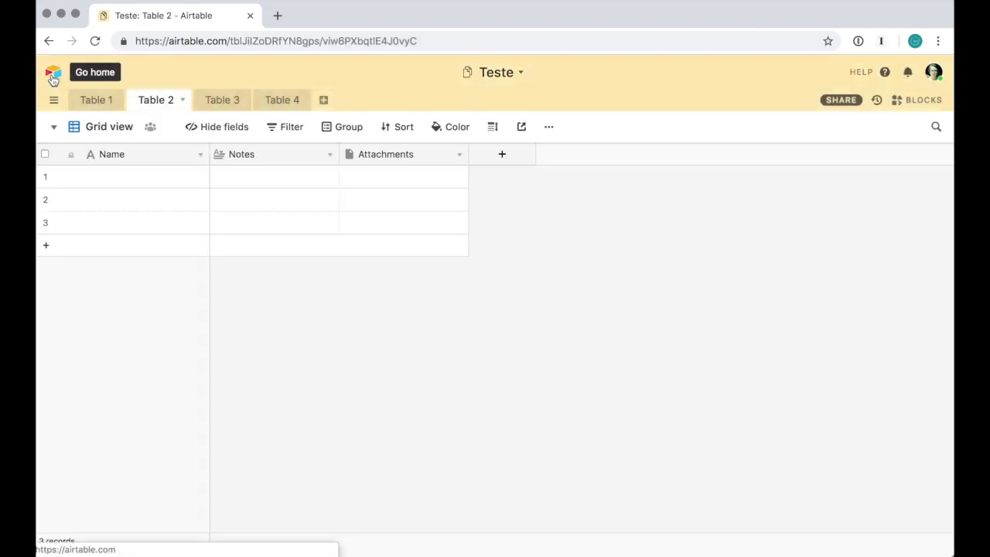
click(53, 76)
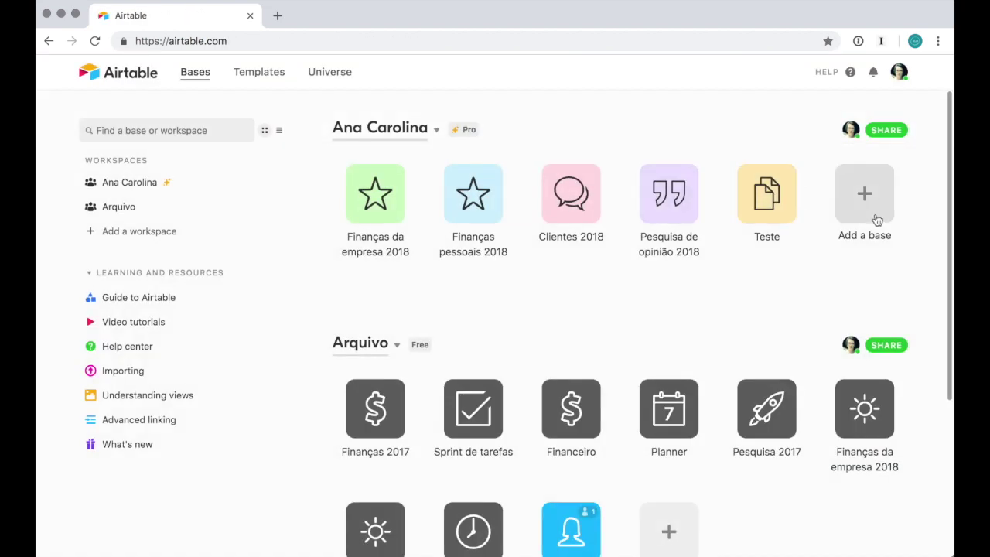
click(769, 194)
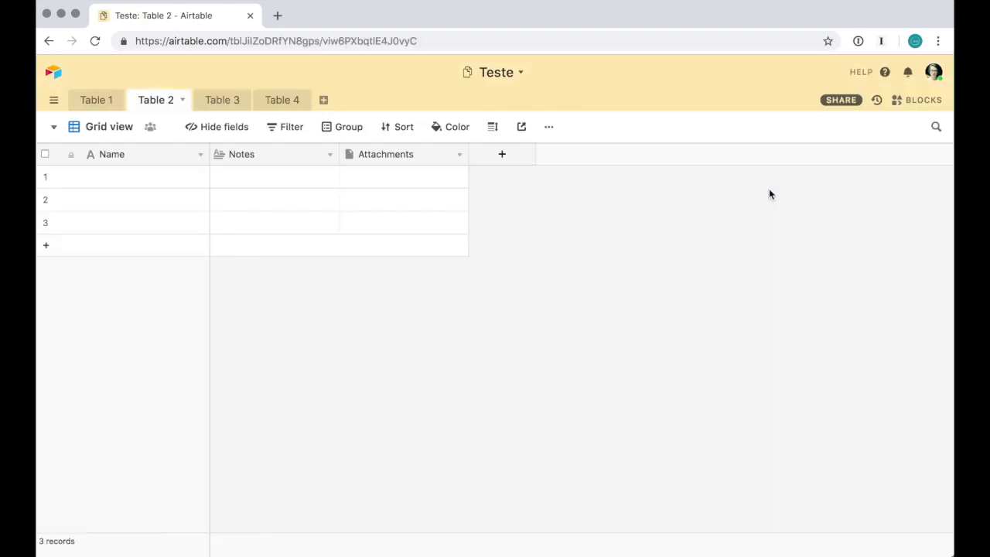
click(89, 100)
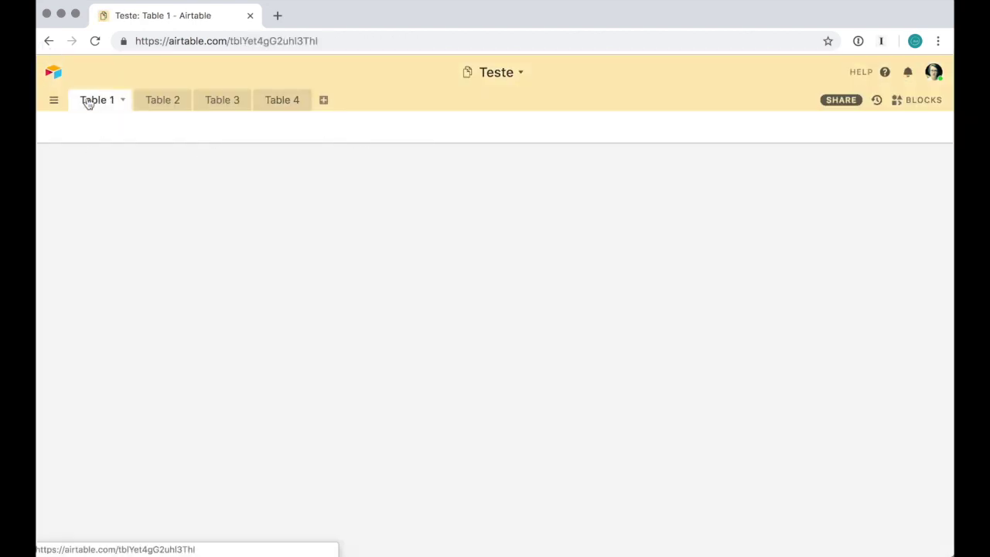
click(53, 127)
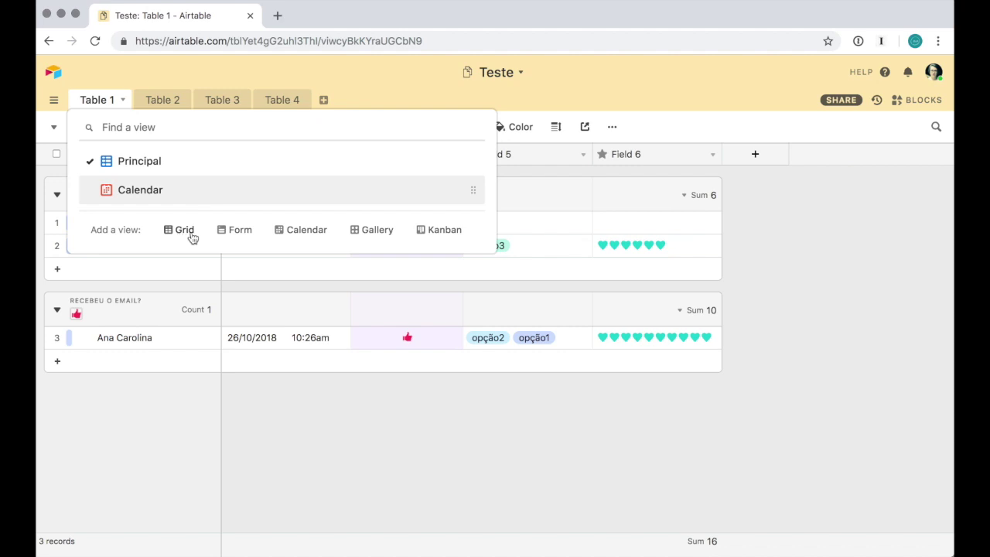
click(845, 353)
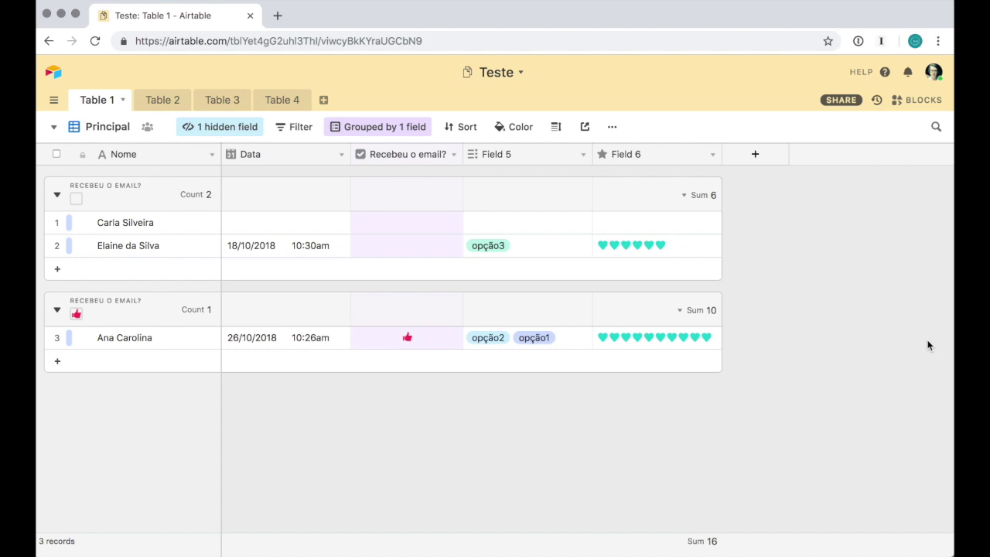
Leave the Teste base for the Airtable home page via the top-left logo
click(52, 72)
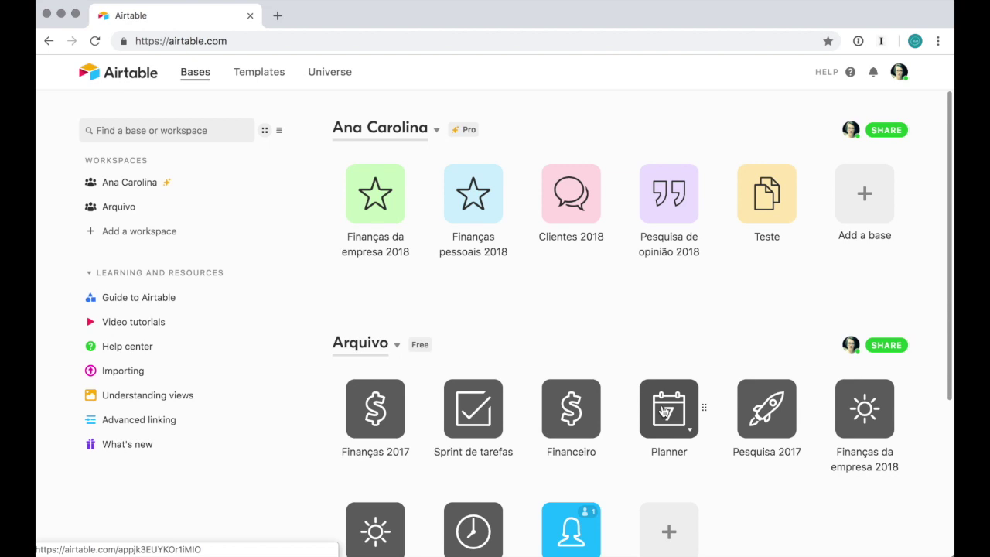
click(251, 76)
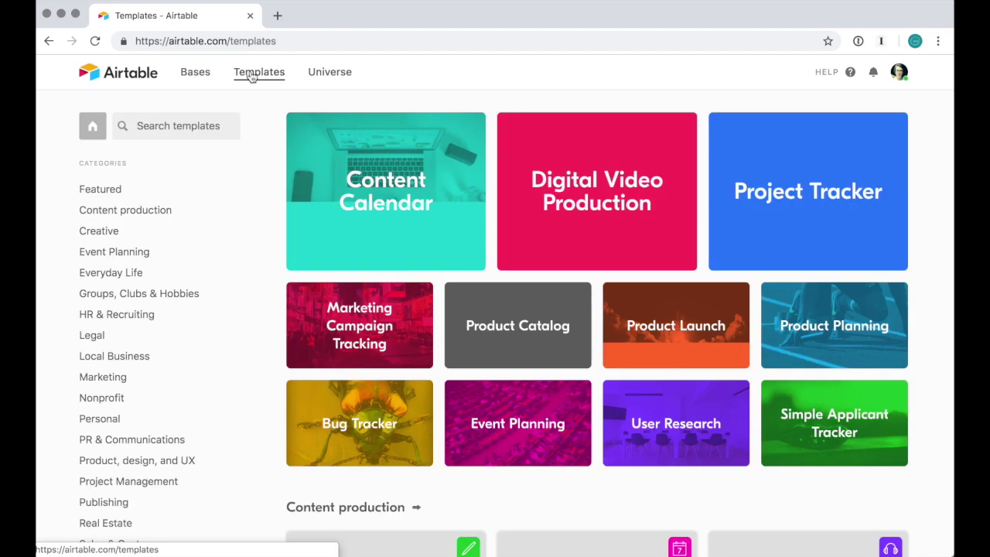
scroll(800, 369, down, 15)
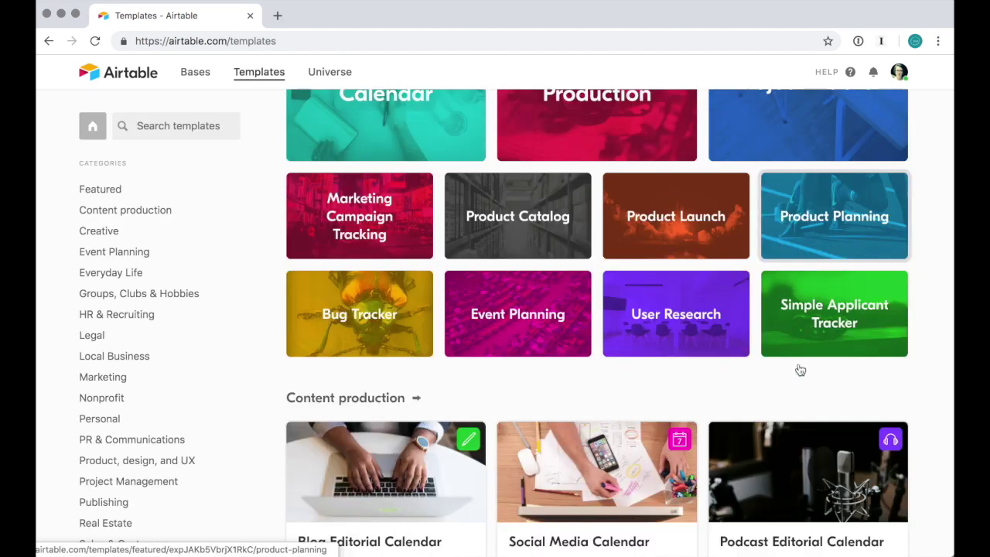
scroll(800, 369, up, 7)
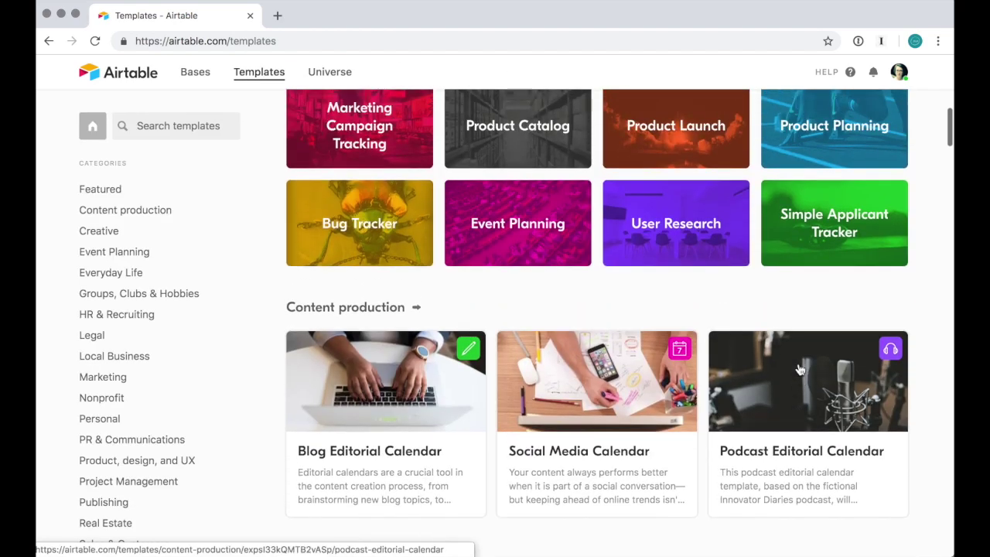
scroll(800, 369, down, 3)
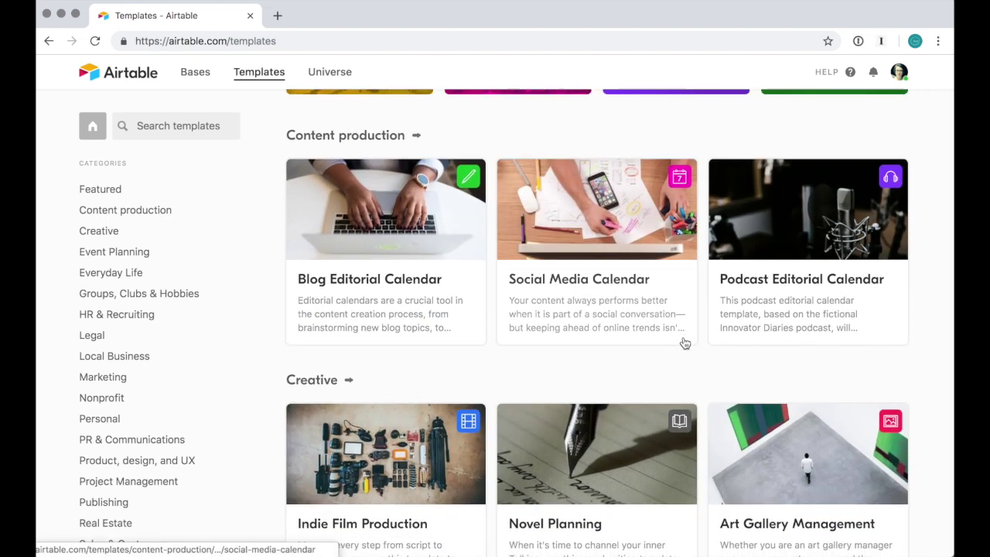
scroll(685, 342, down, 3)
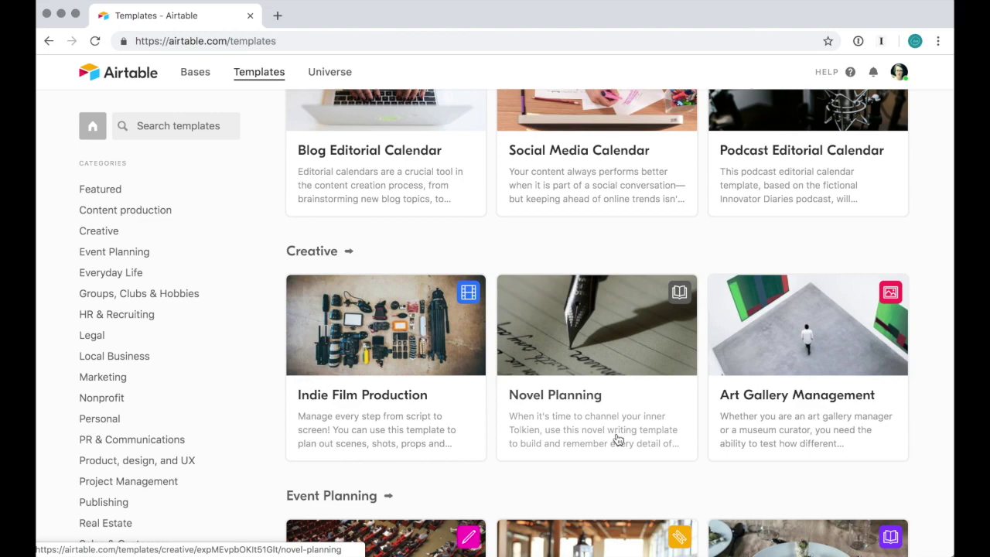
scroll(616, 439, down, 2)
scroll(616, 437, down, 5)
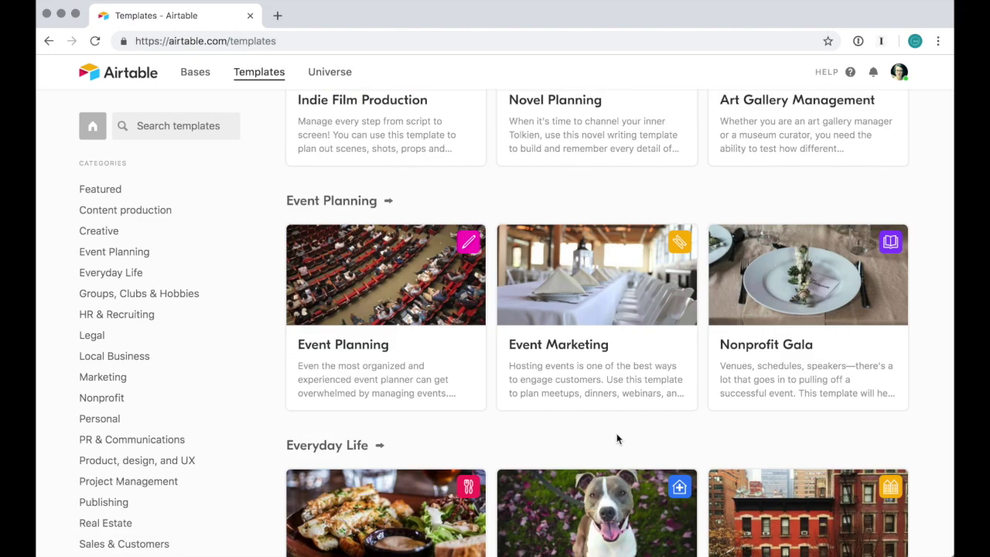
scroll(573, 453, down, 9)
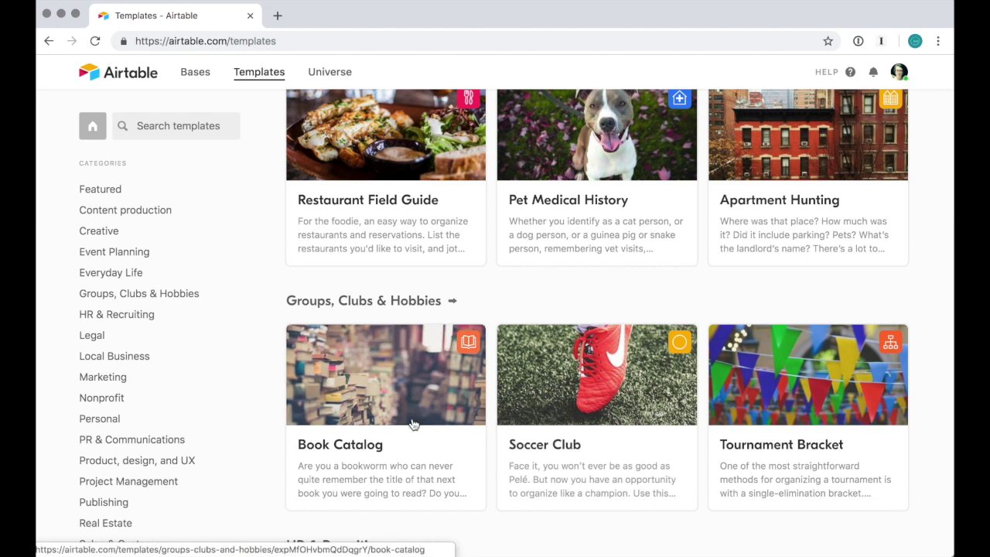
click(113, 84)
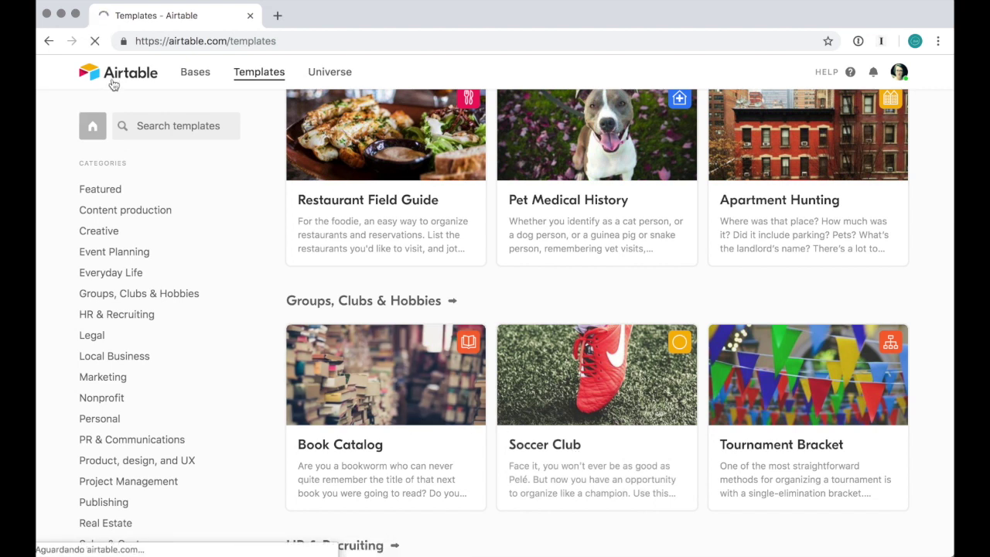